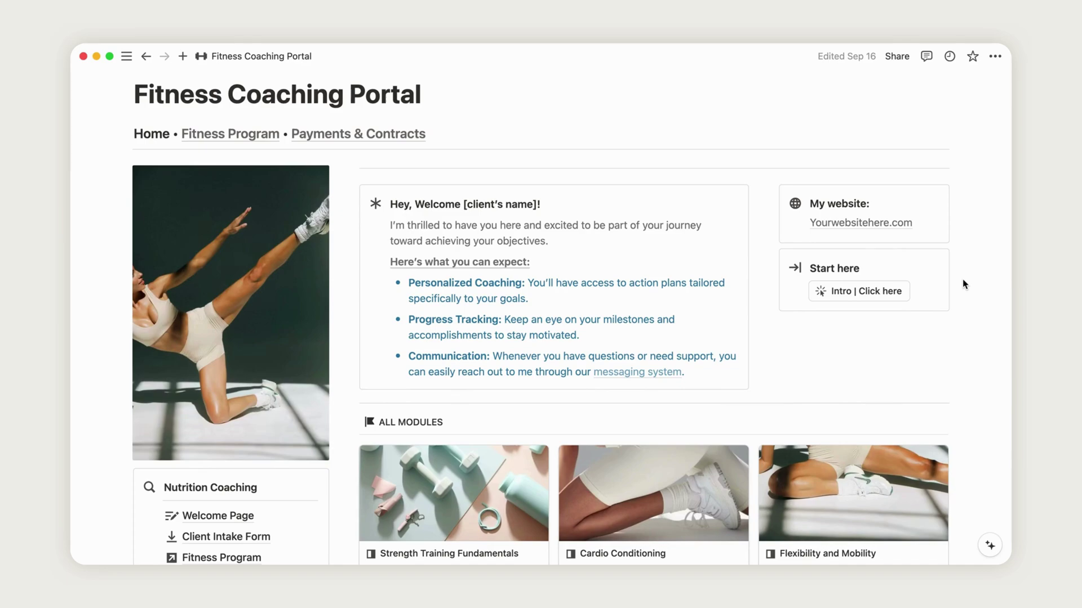
- Open the Welcome Page from the Start here intro link and read through its introduction, contact and communication sections
click(889, 297)
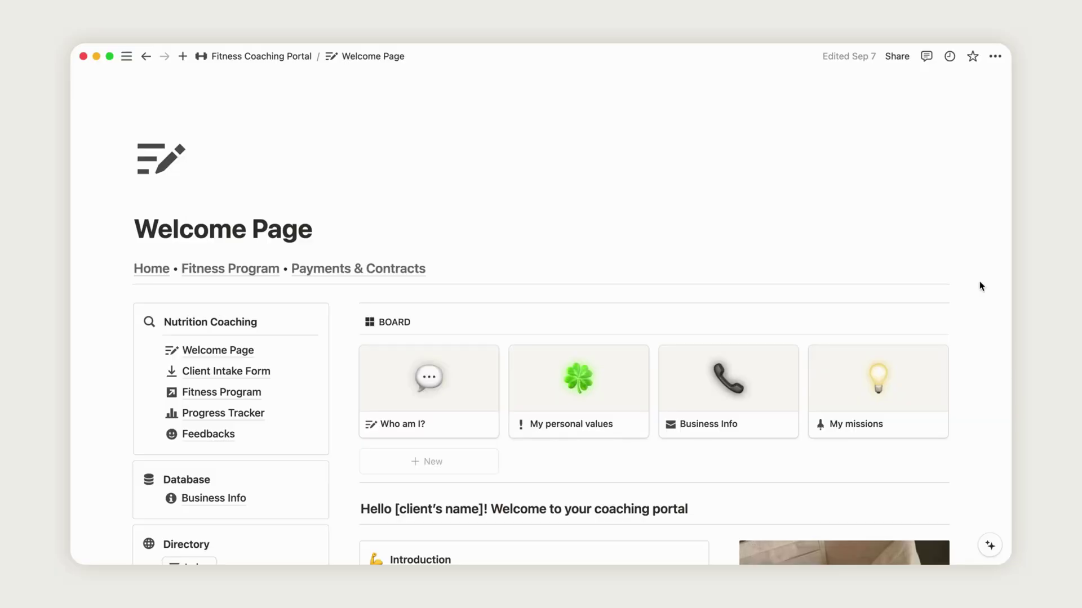
scroll(980, 286, down, 7)
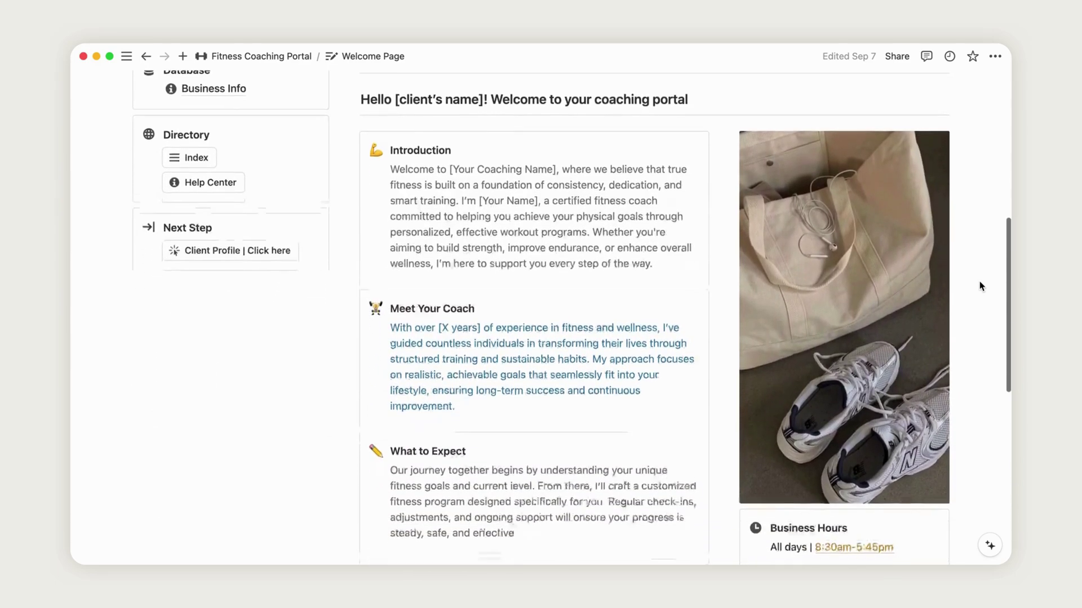
scroll(980, 286, down, 7)
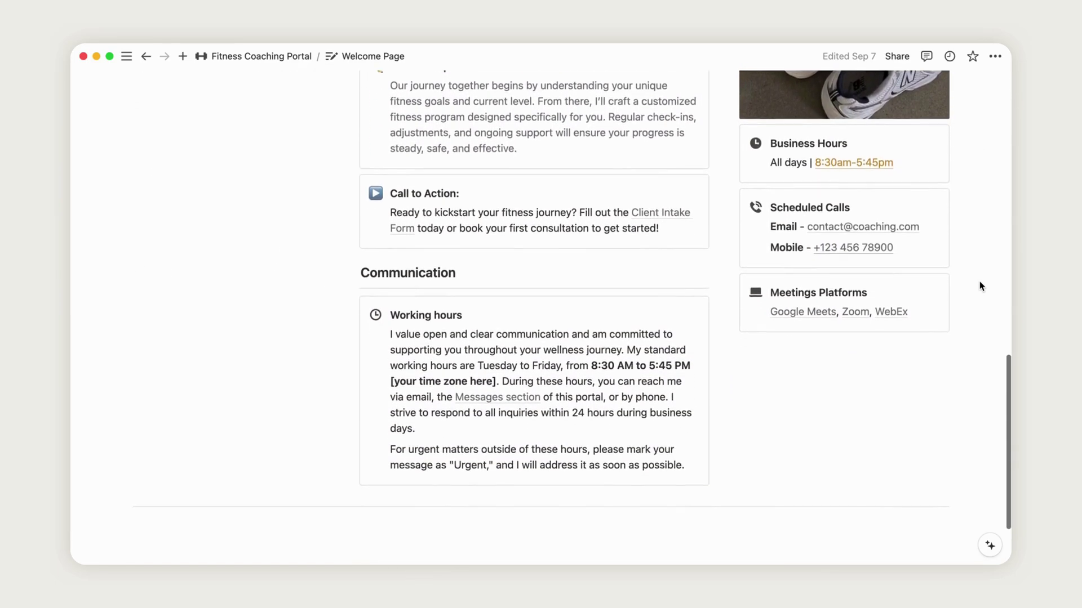
scroll(981, 286, up, 5)
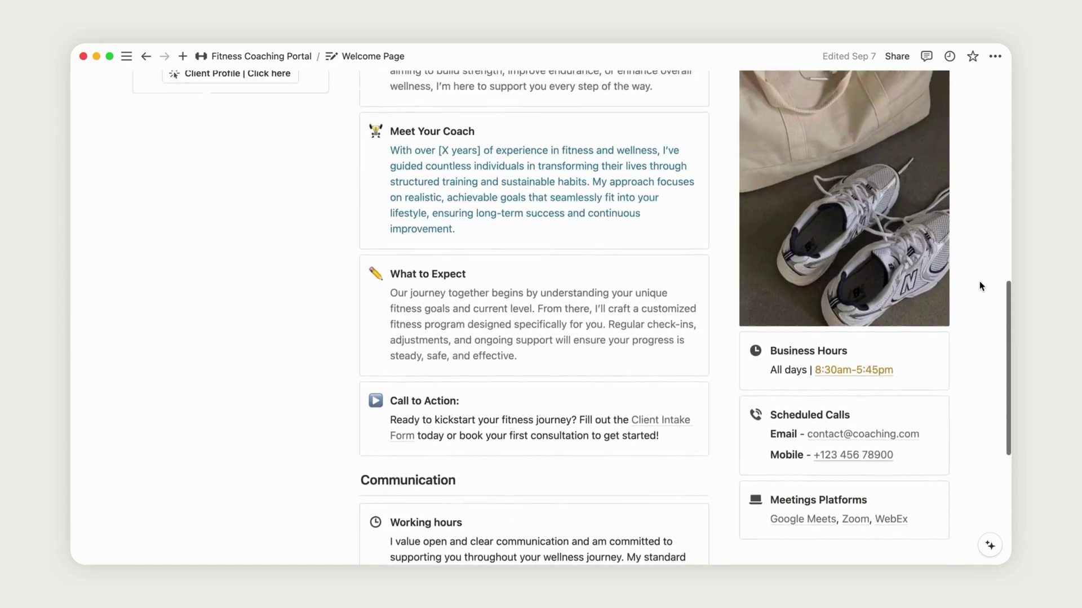
scroll(981, 287, up, 8)
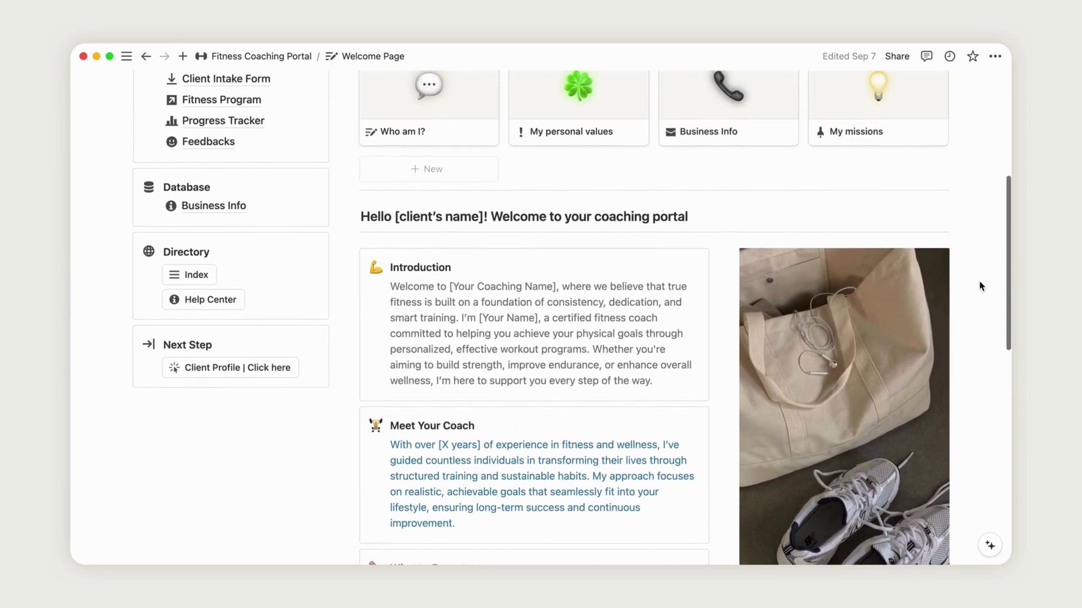
scroll(981, 287, up, 3)
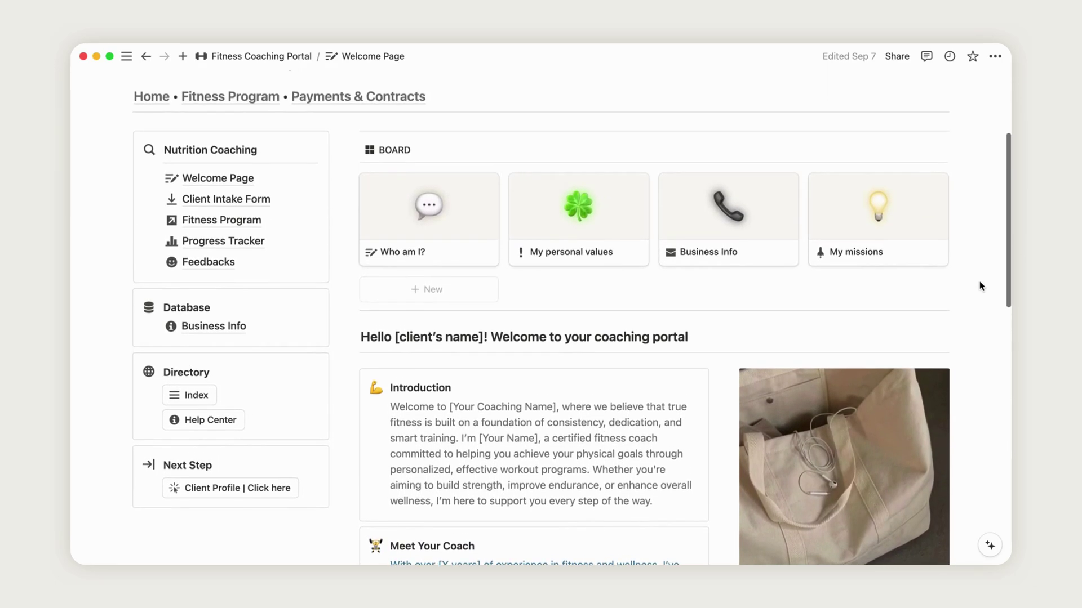
- View the "Who am I?" and "My personal values" cards on the Welcome Page board, closing each one
click(423, 221)
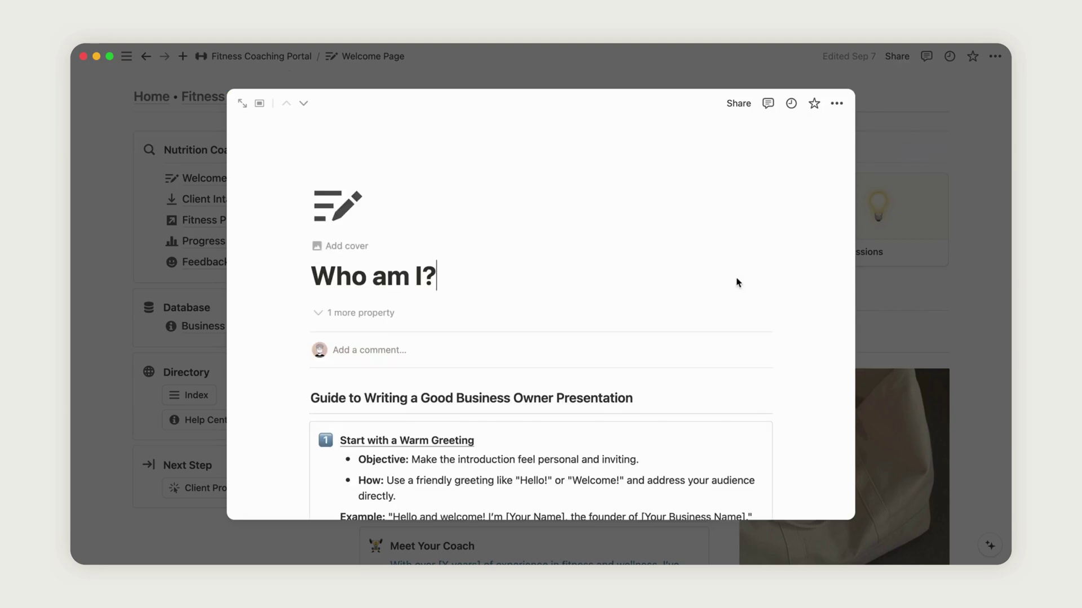
scroll(775, 378, down, 6)
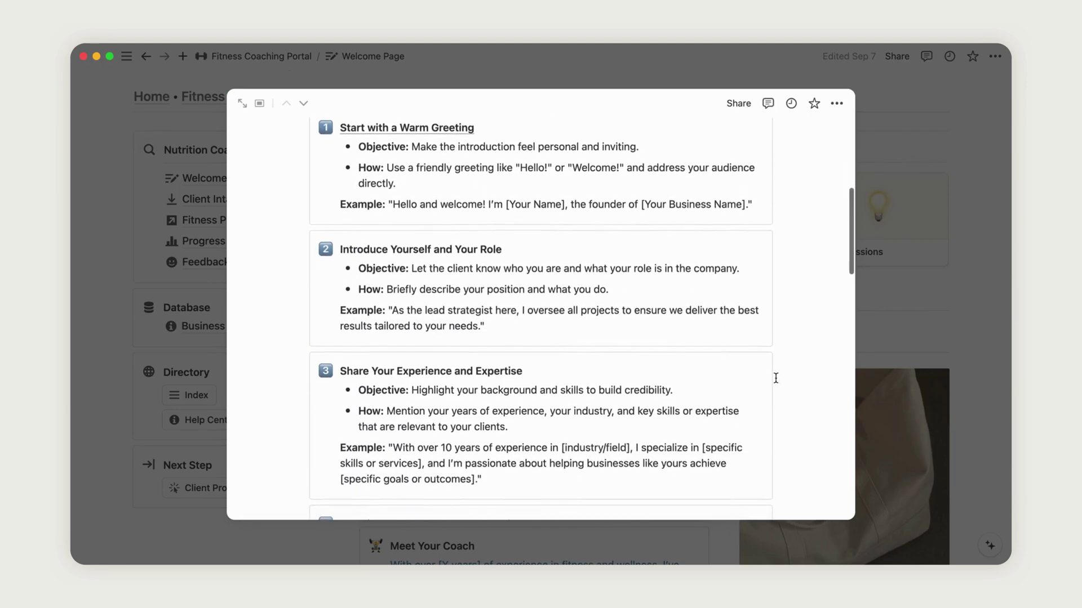
click(950, 311)
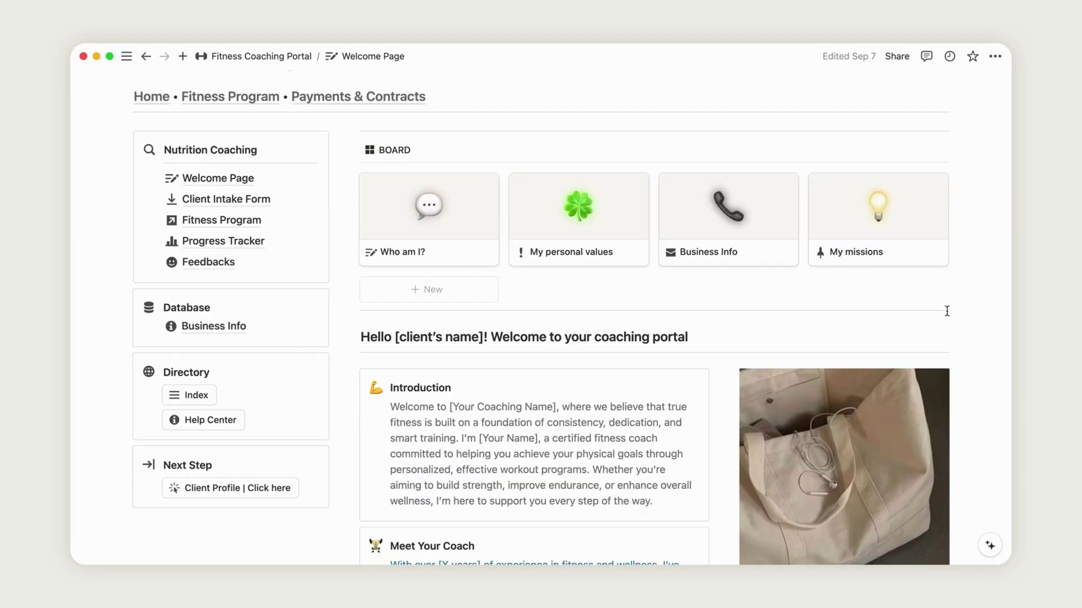
click(594, 234)
scroll(751, 316, down, 3)
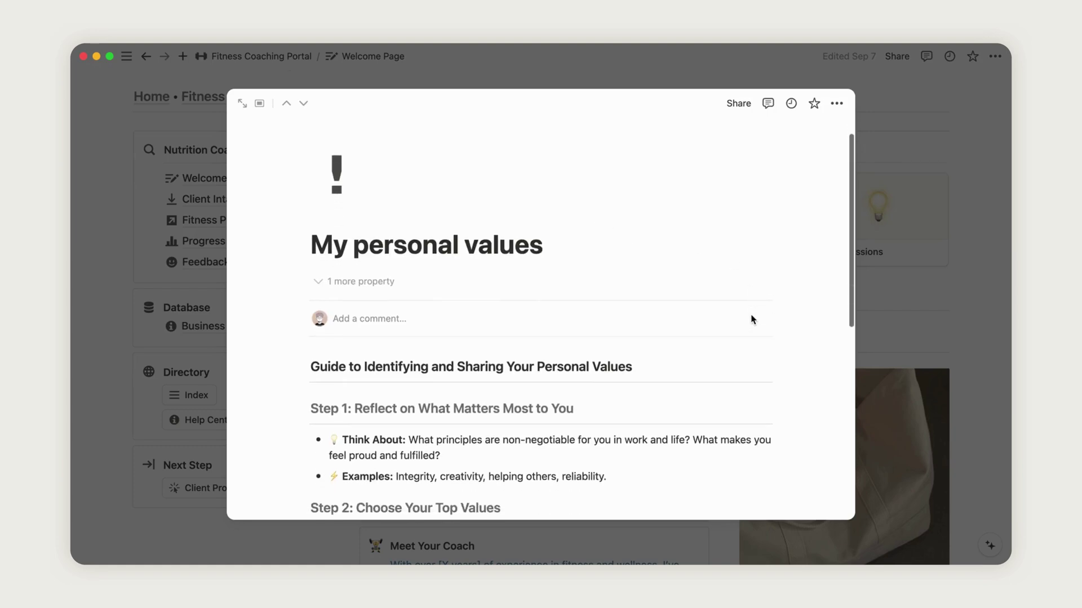
click(935, 312)
- View the "Business Info" and "My missions" cards on the Welcome Page board, closing each one
click(750, 226)
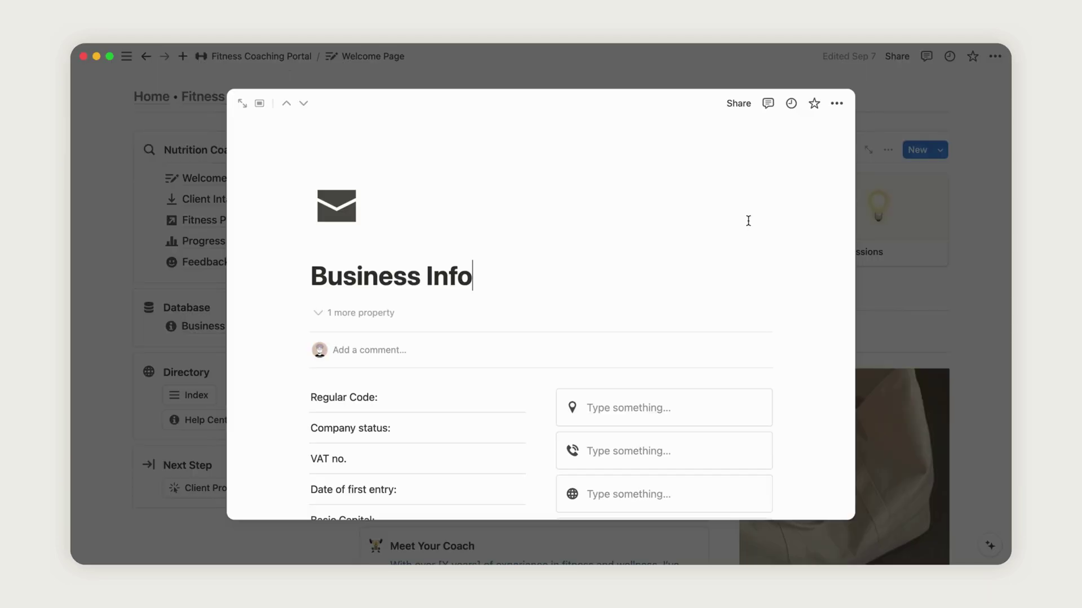
scroll(748, 220, down, 5)
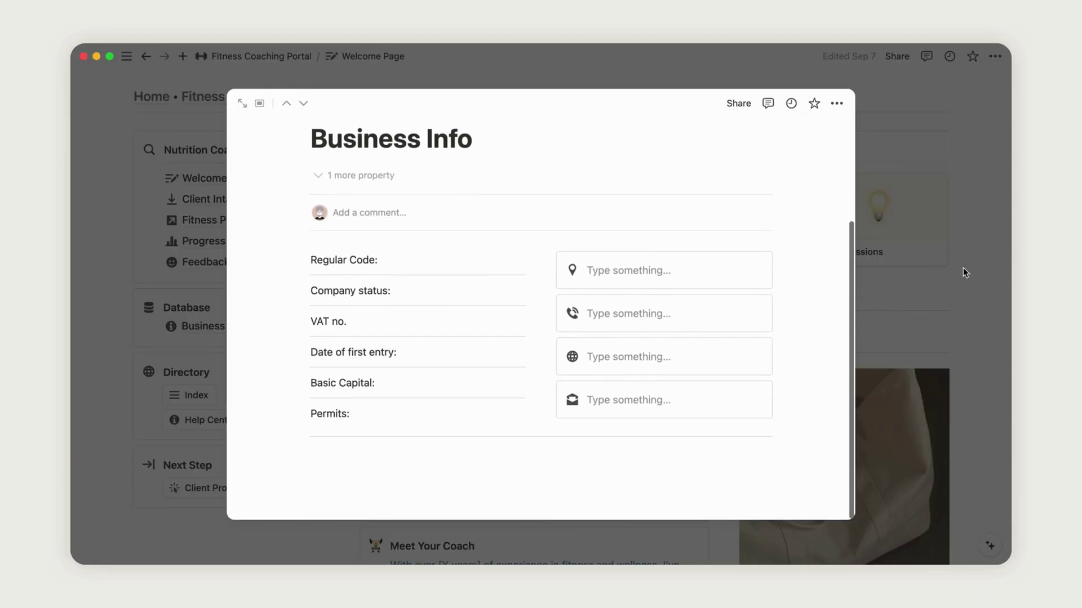
click(986, 269)
click(902, 235)
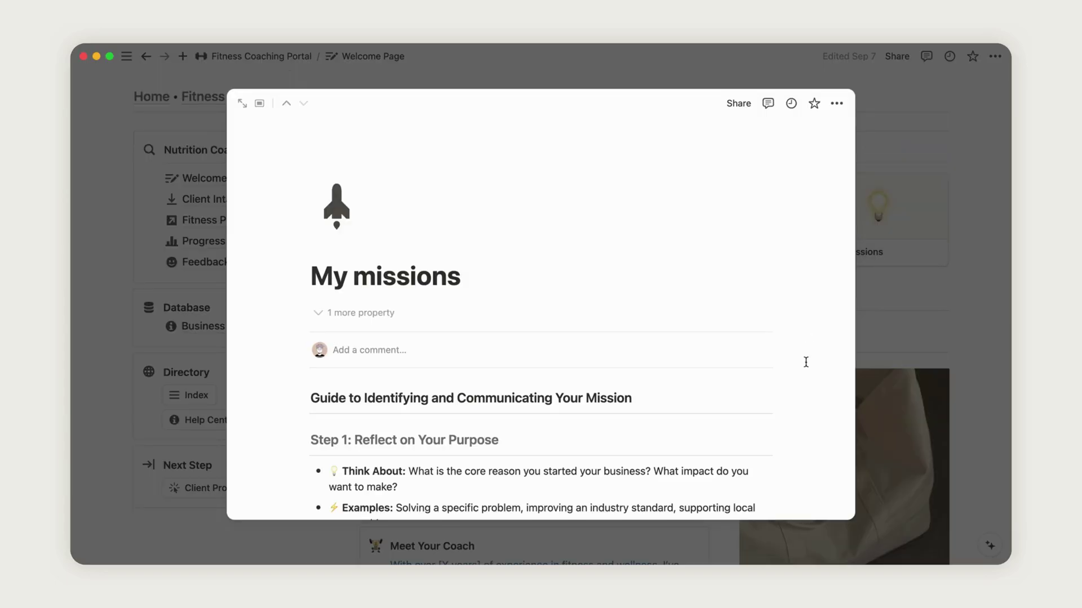
scroll(805, 362, down, 3)
scroll(806, 362, up, 4)
click(980, 306)
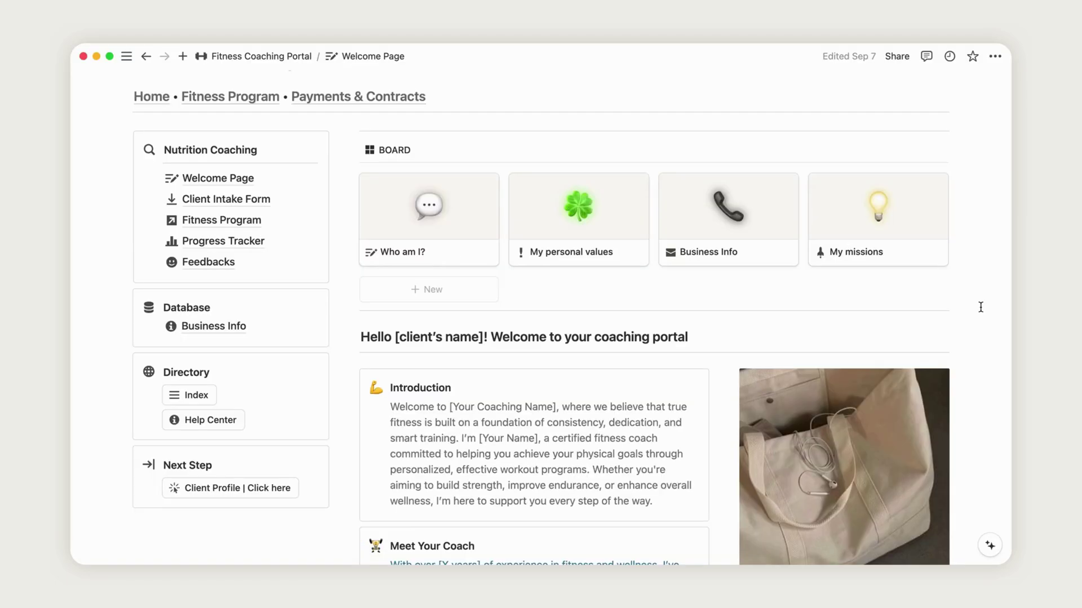
- Review the Welcome Page's coach introduction, business hours and working hours sections
scroll(981, 307, down, 4)
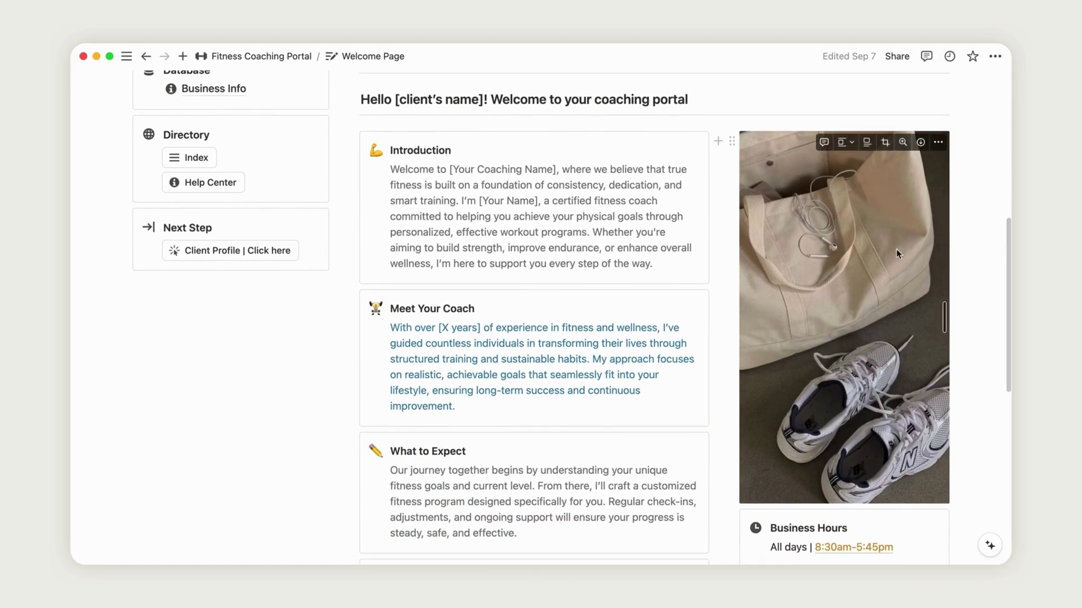
scroll(967, 303, down, 8)
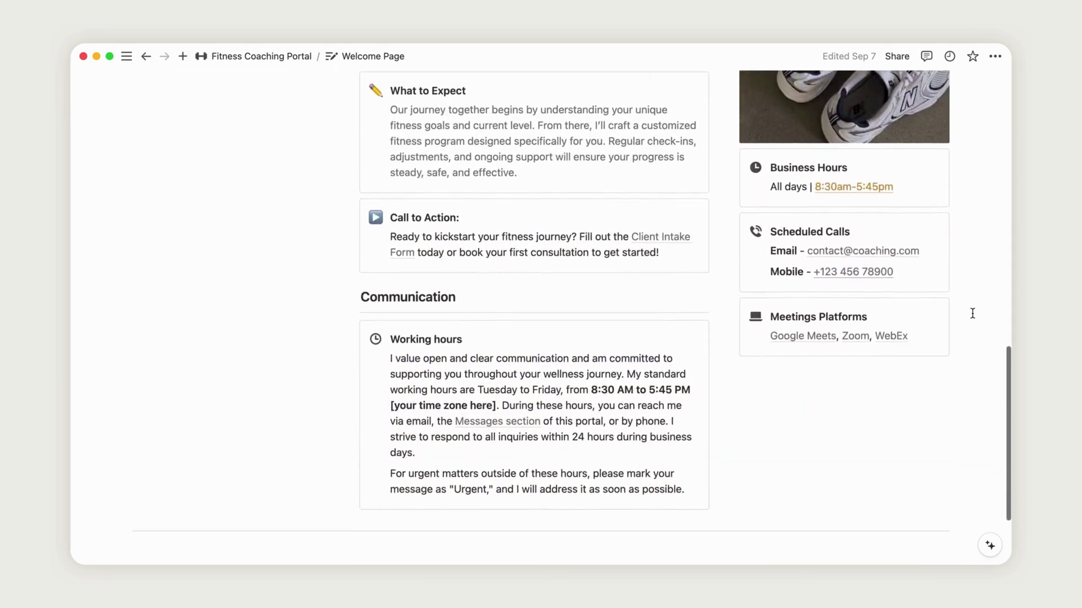
scroll(972, 313, up, 8)
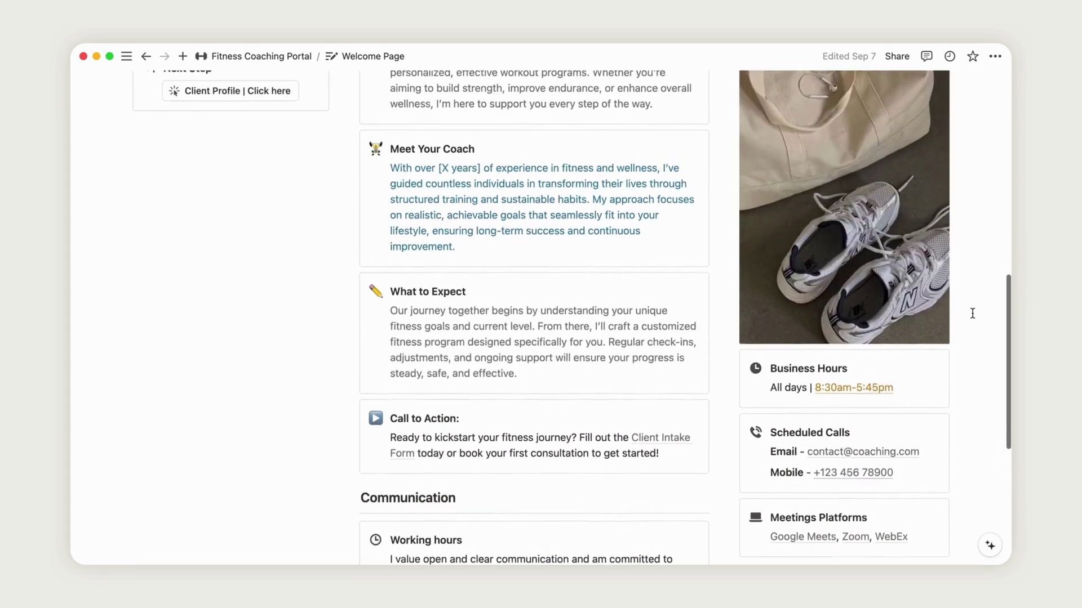
scroll(971, 313, up, 4)
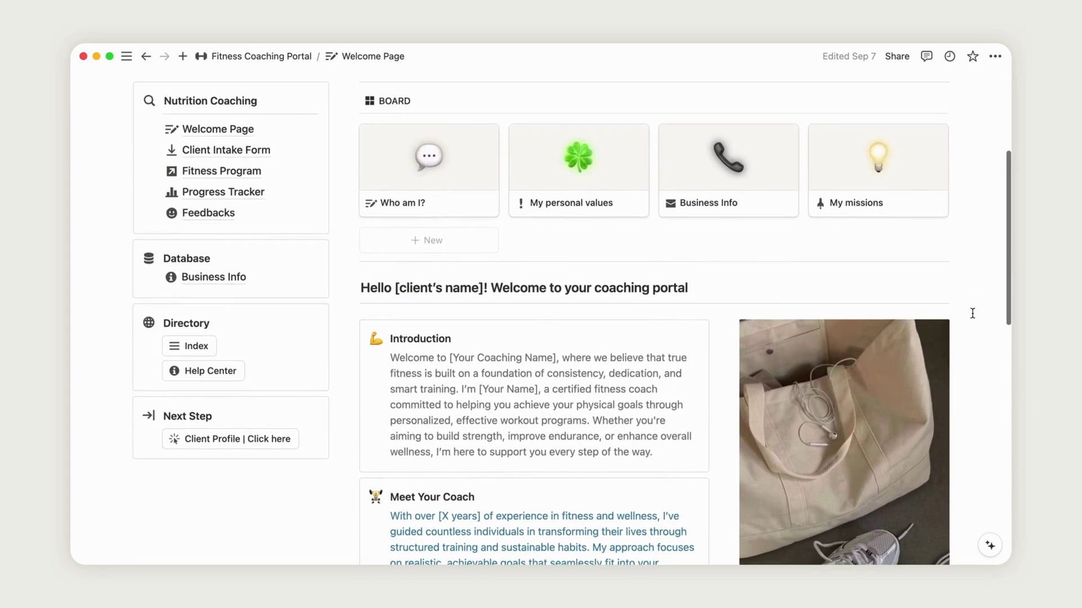
- Go to the Client Intake Form through the Next Step link and look through its personal, health and lifestyle sections
click(239, 443)
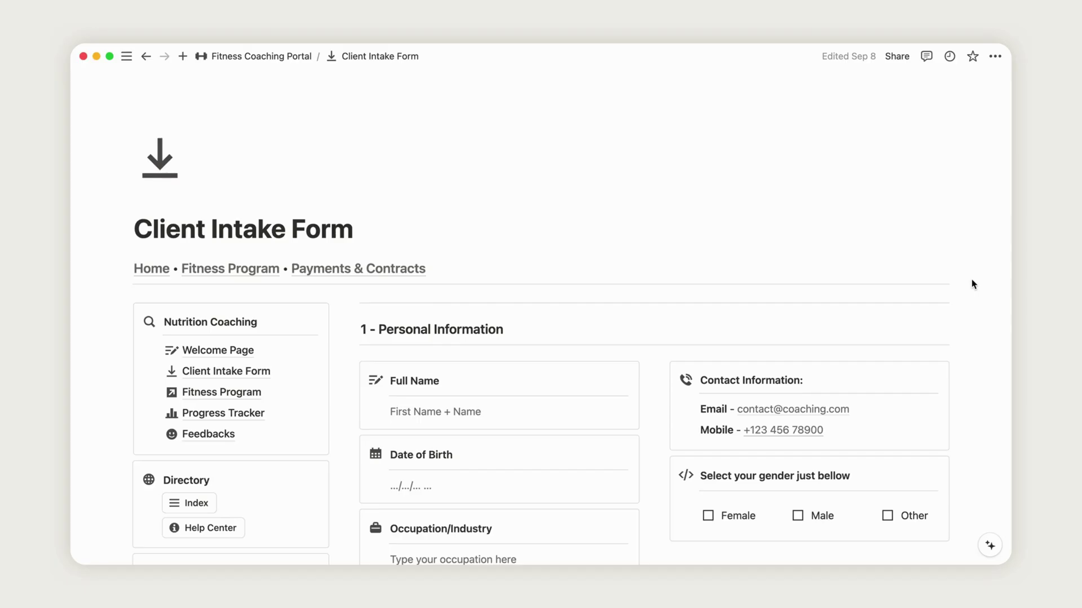
scroll(971, 279, down, 7)
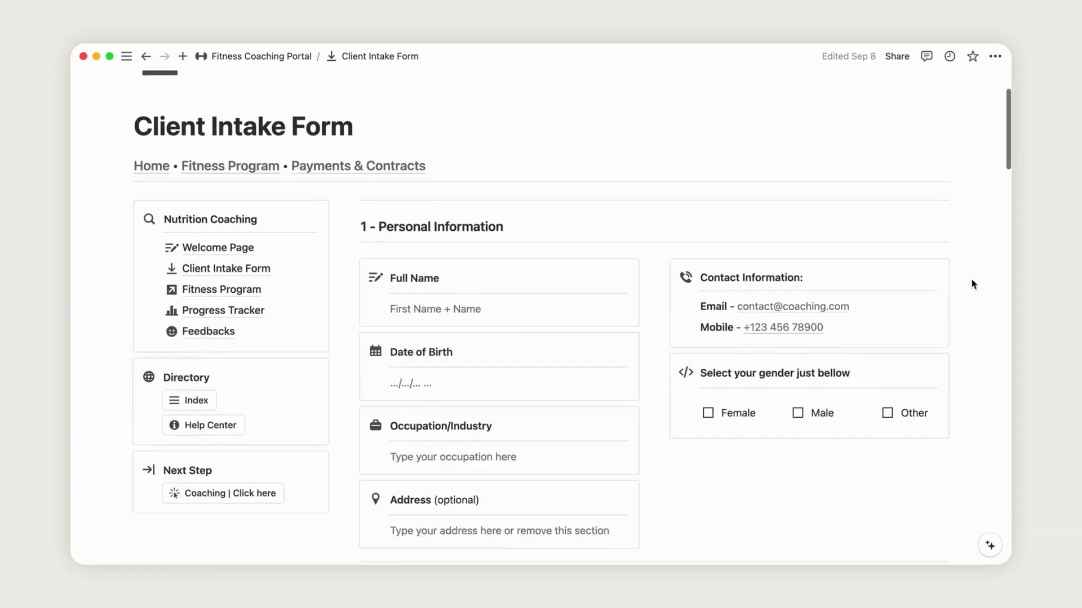
scroll(971, 279, down, 15)
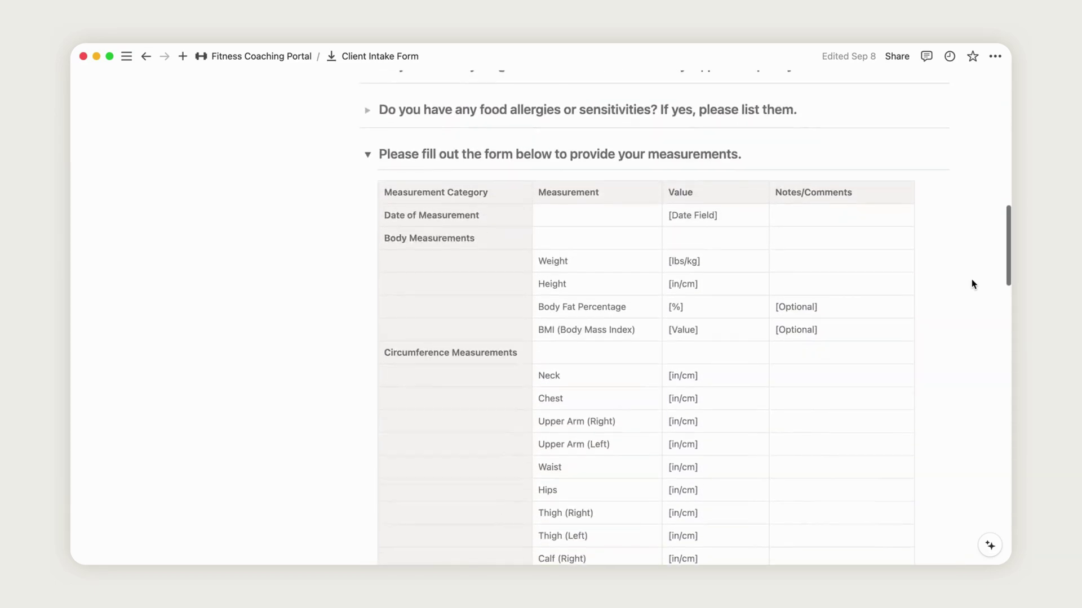
scroll(971, 280, down, 13)
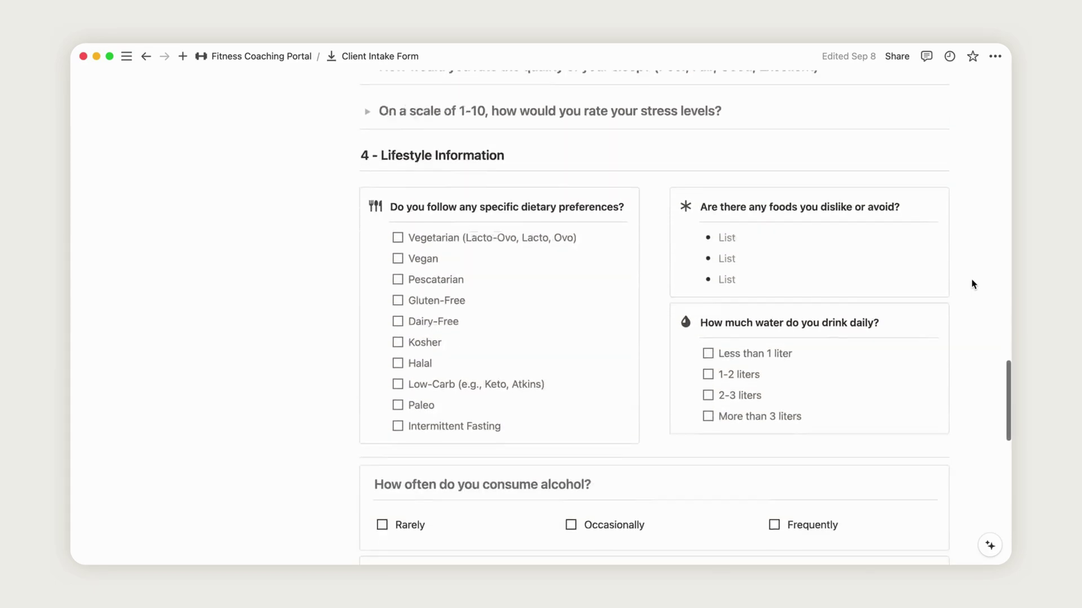
scroll(972, 279, up, 20)
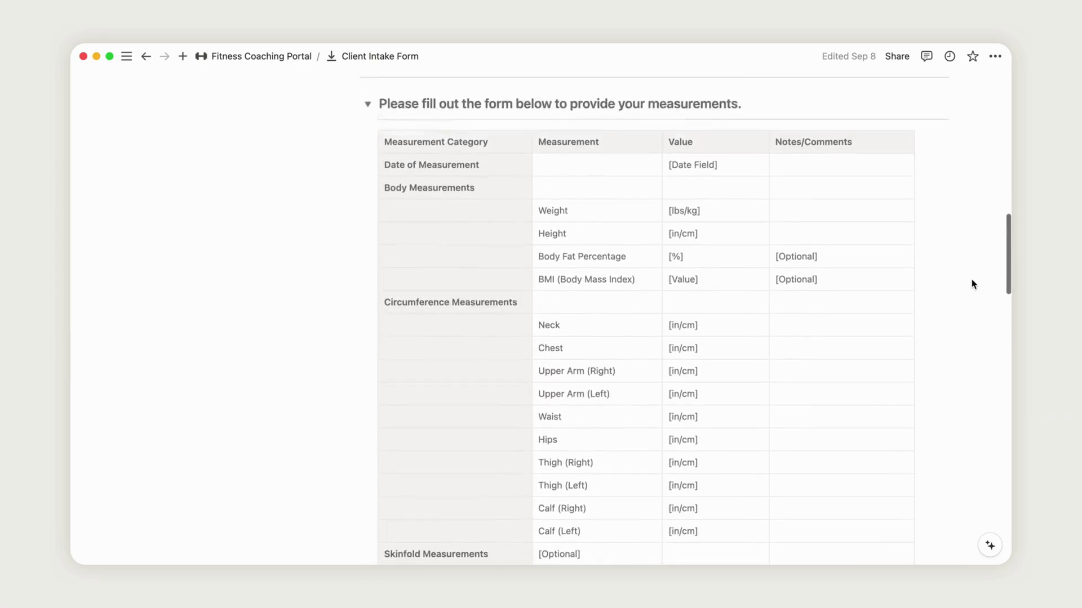
- Collapse the measurements form under Health Information and mark Female as the gender under Personal Information
click(367, 286)
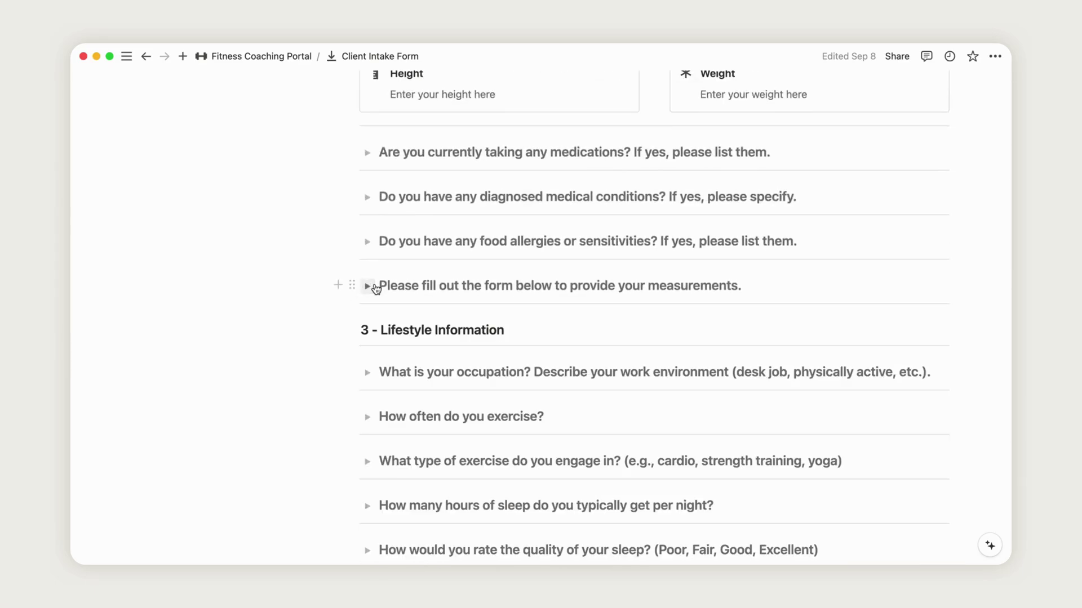
scroll(991, 218, up, 8)
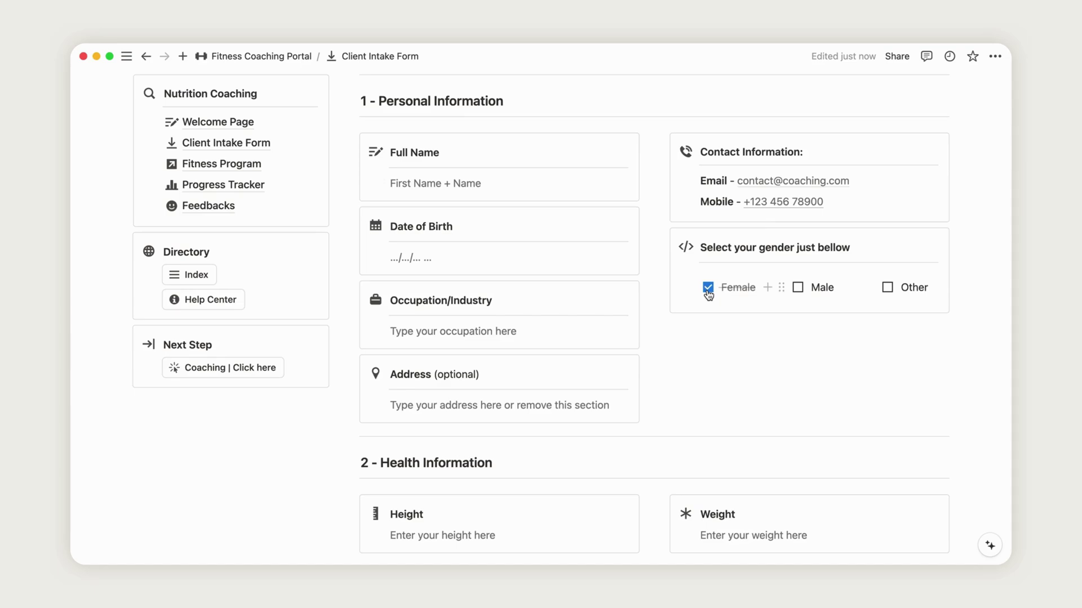
- Review the Health Information and Lifestyle Information questions of the intake form, returning to the form's beginning
scroll(708, 293, down, 7)
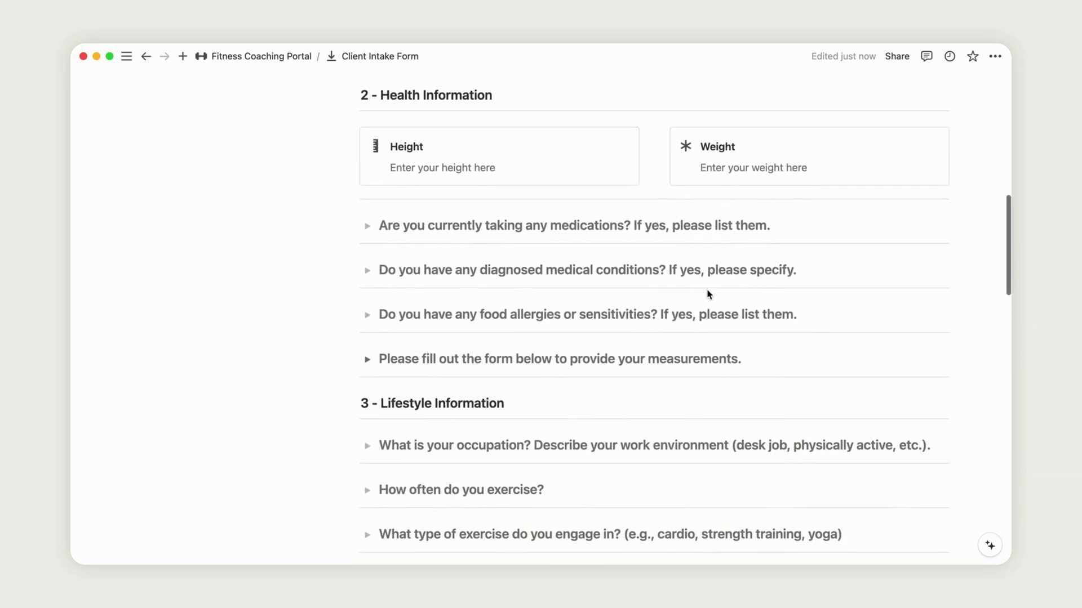
scroll(708, 292, down, 3)
scroll(708, 291, up, 9)
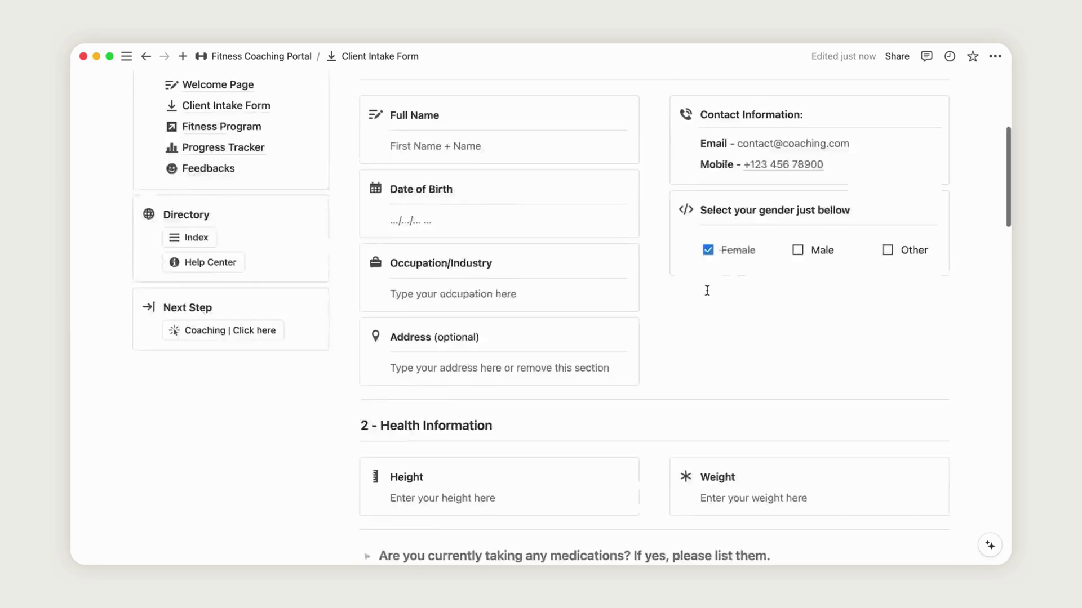
scroll(707, 290, up, 5)
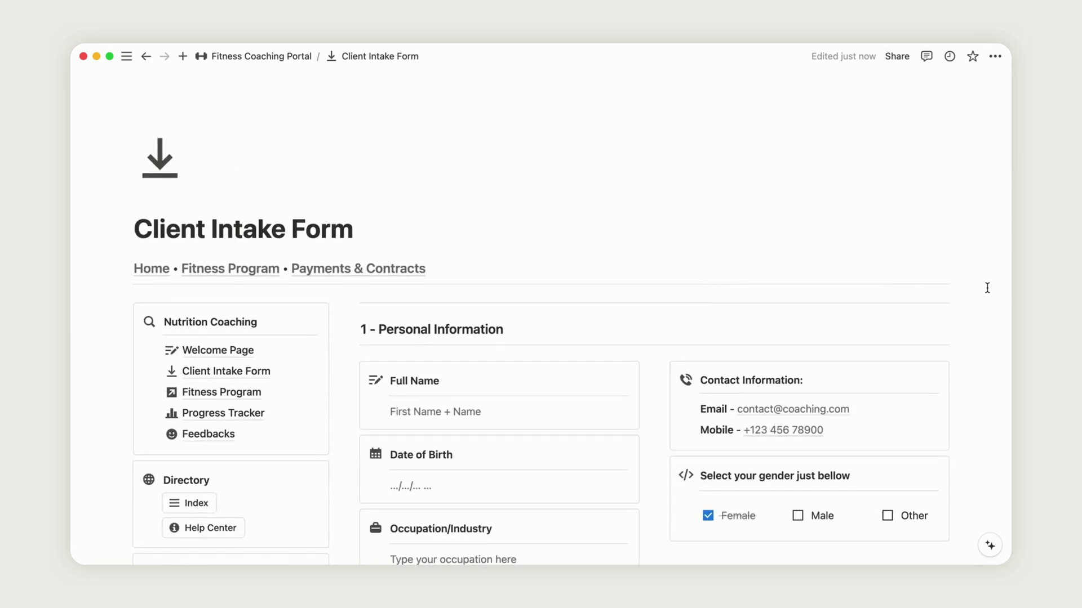
- Go to the Fitness Program page through the Next Step coaching link and review its modules, monthly calendar, exercise library and session tables
scroll(987, 288, down, 5)
click(209, 330)
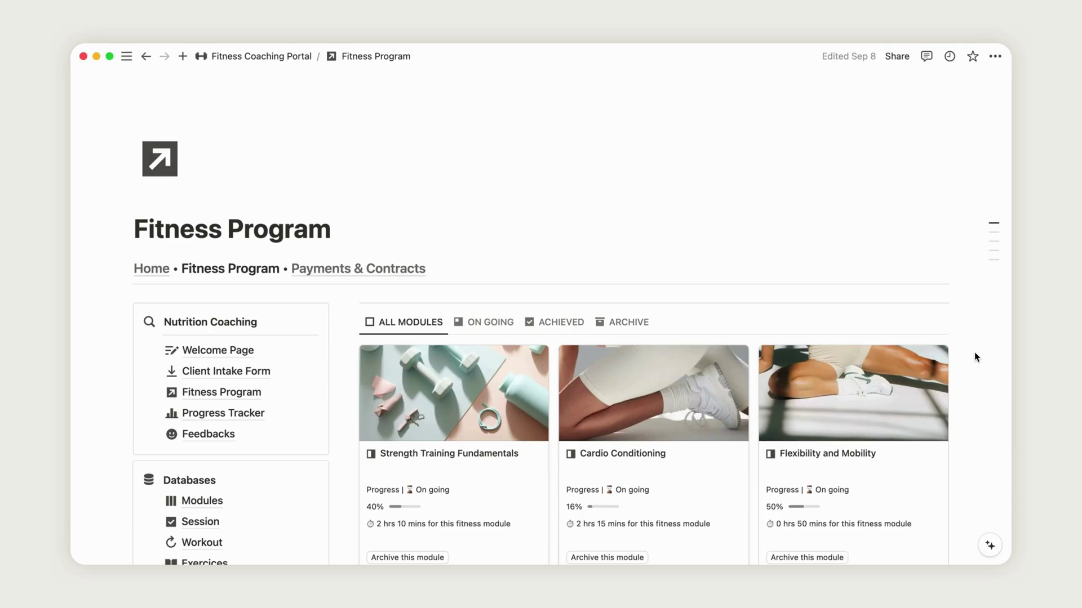
scroll(977, 357, down, 8)
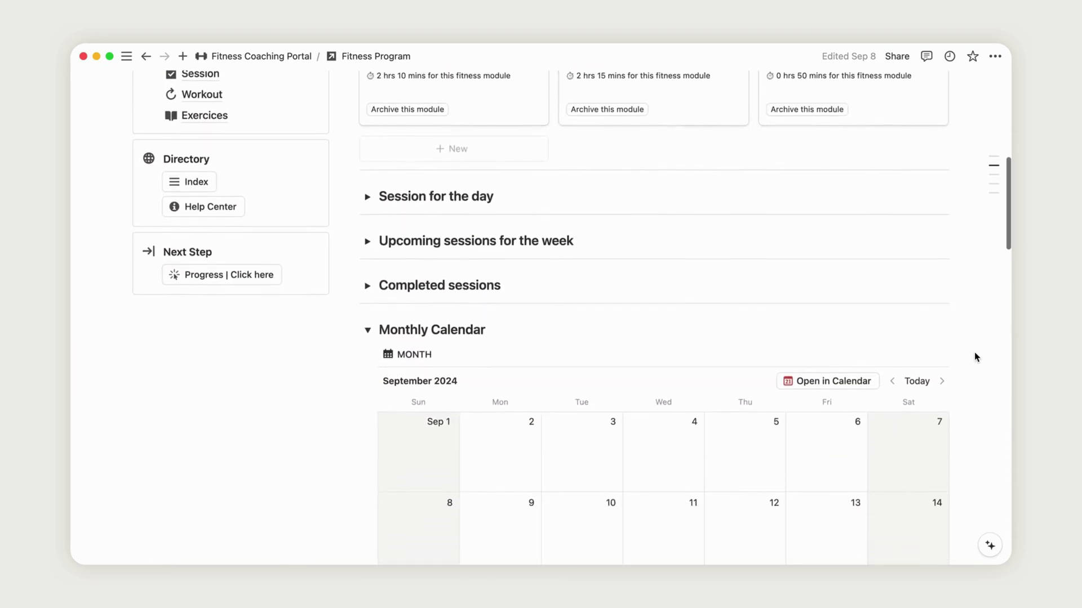
scroll(976, 357, down, 3)
scroll(976, 357, up, 2)
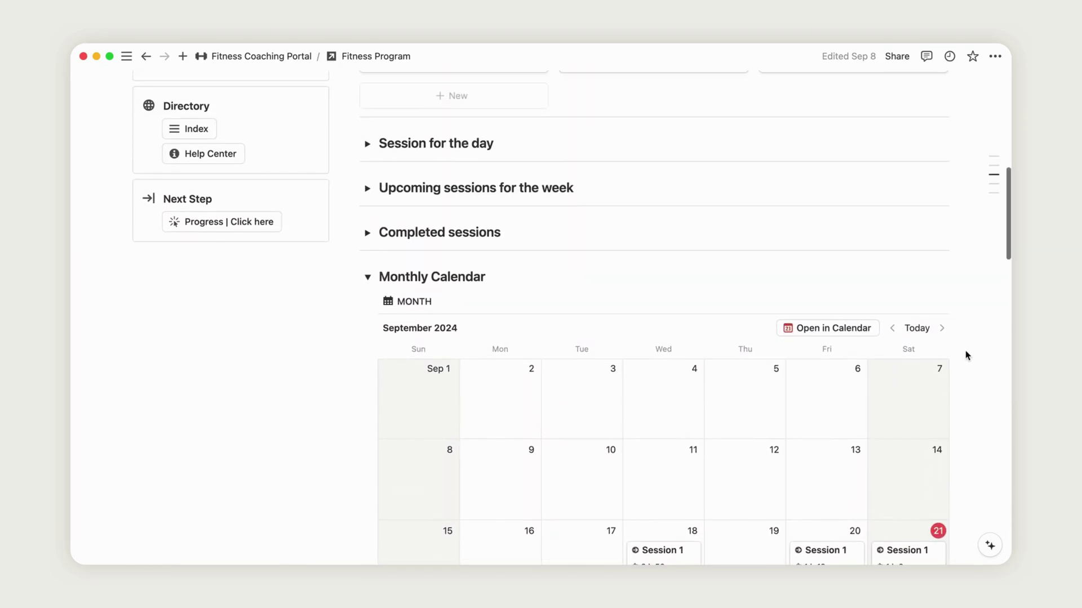
scroll(966, 355, down, 10)
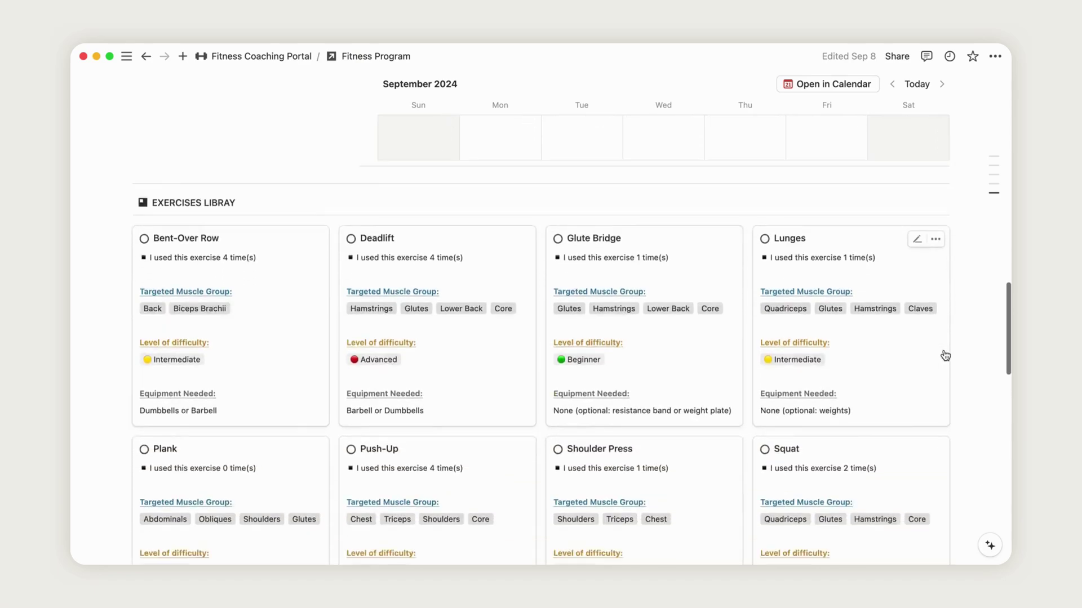
scroll(945, 356, down, 15)
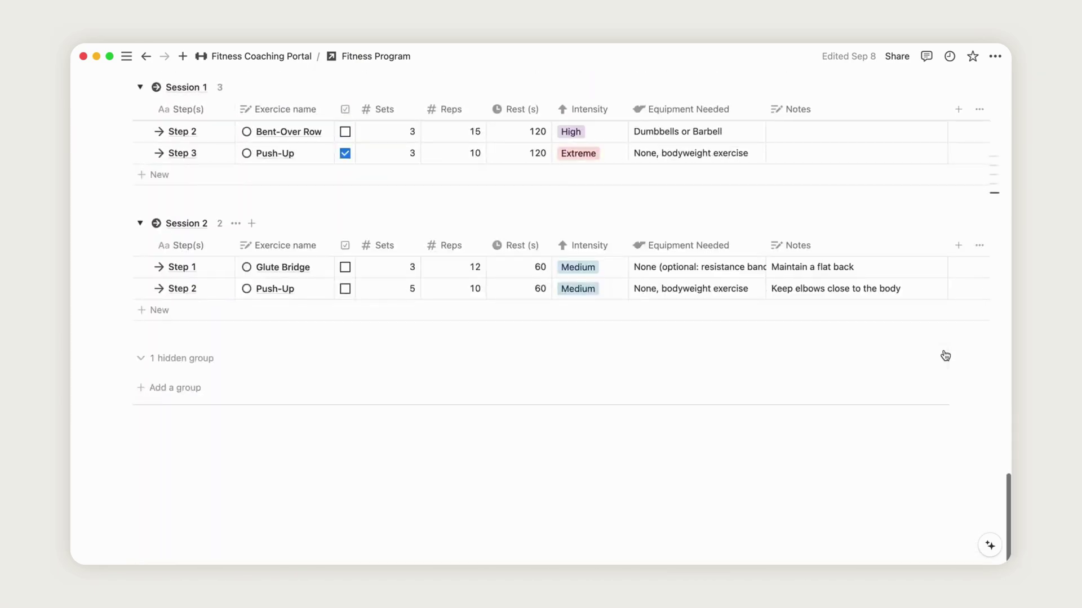
scroll(945, 356, up, 20)
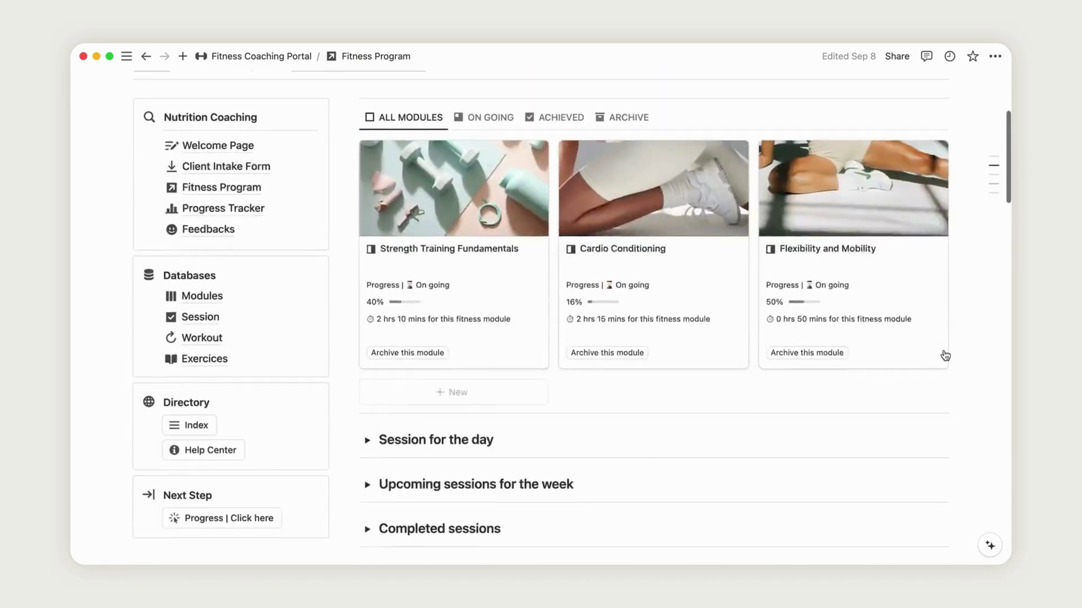
scroll(945, 356, up, 3)
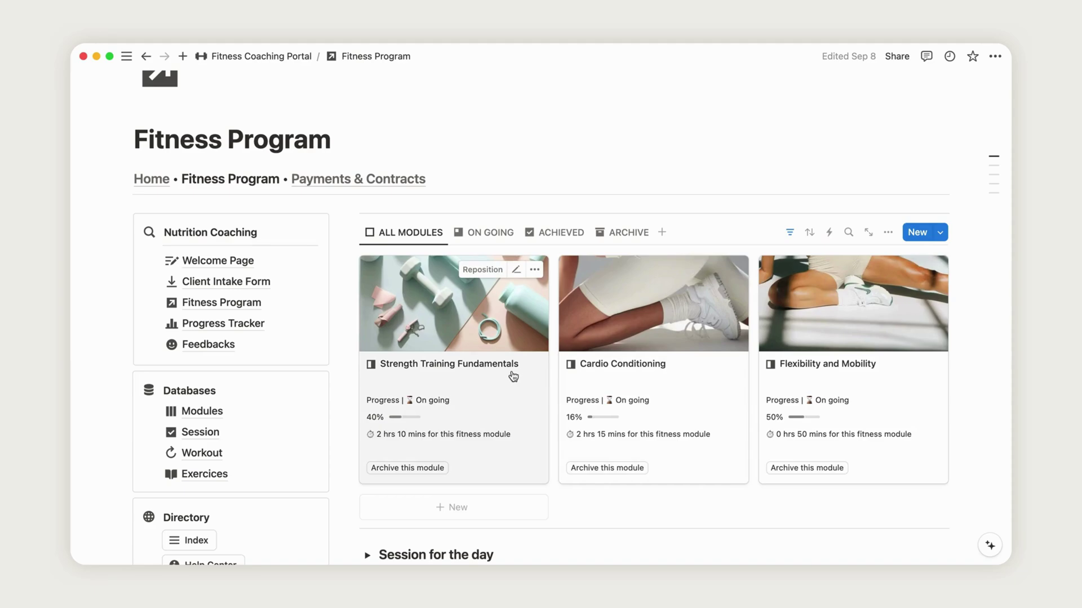
- Open the Strength Training Fundamentals module, review its session calendar, sessions board and workouts overview, and return to the Fitness Program page
click(516, 375)
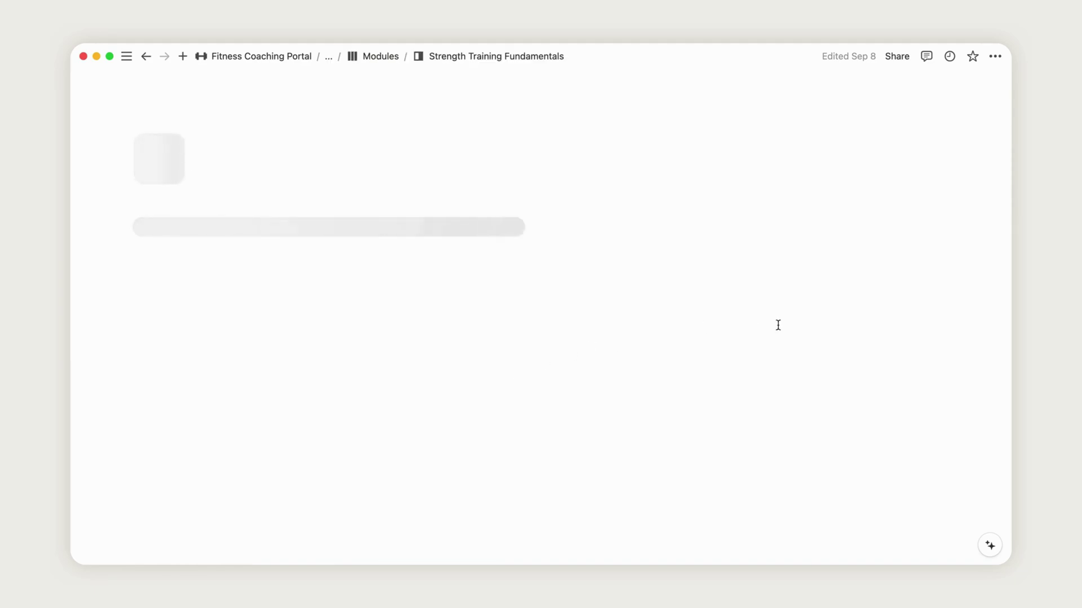
scroll(912, 367, down, 2)
scroll(913, 366, down, 8)
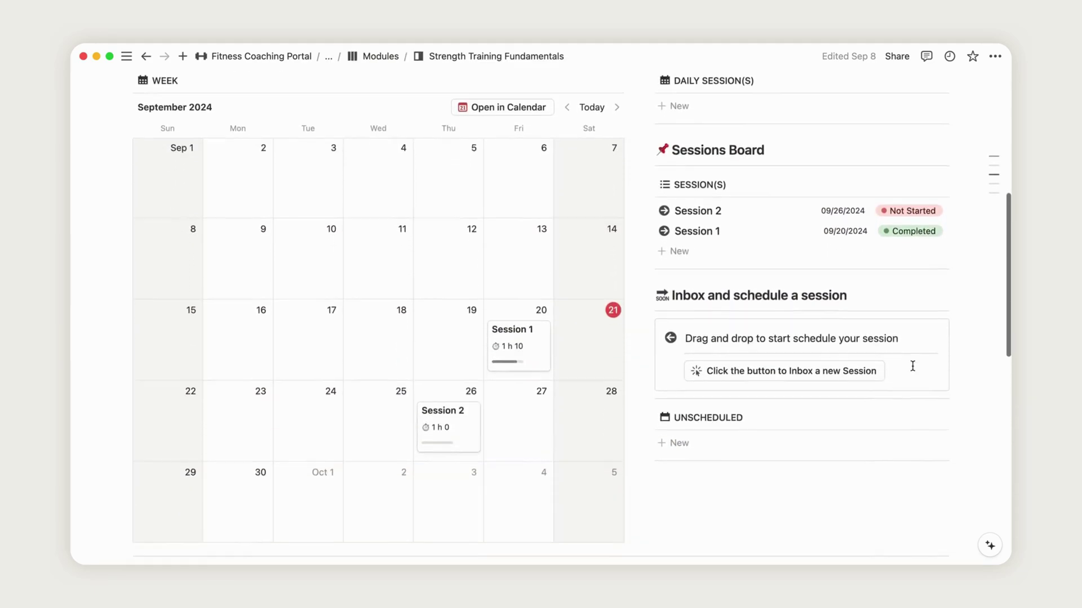
scroll(705, 258, down, 10)
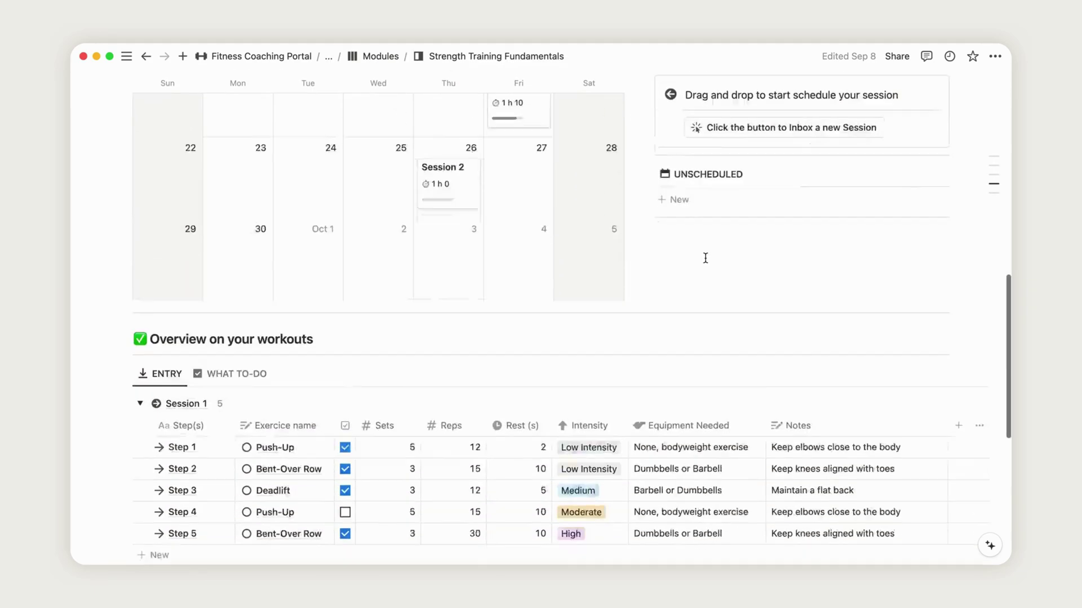
scroll(706, 262, up, 20)
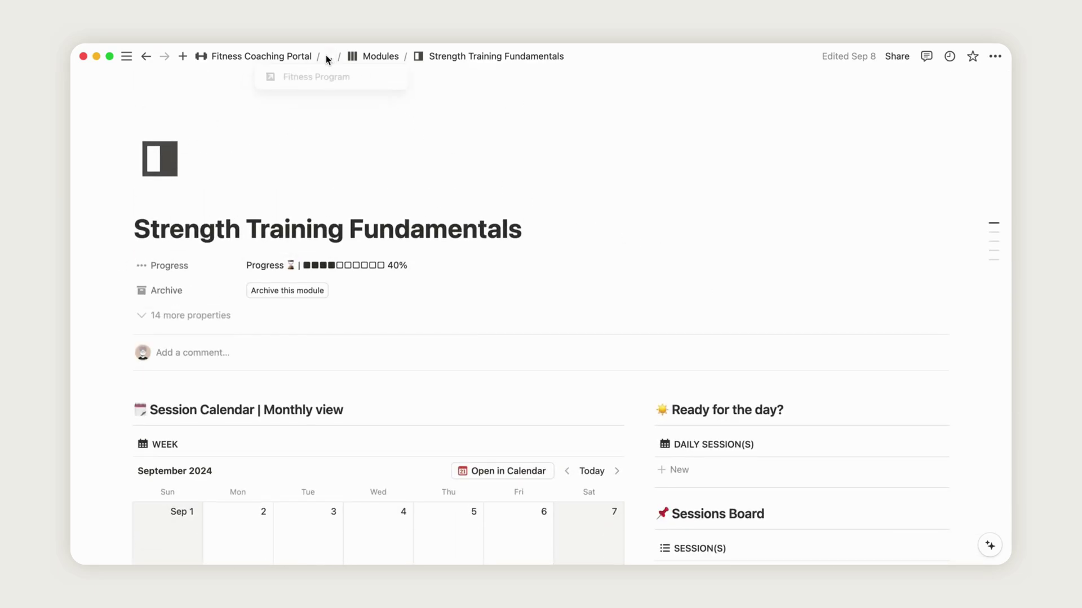
click(318, 78)
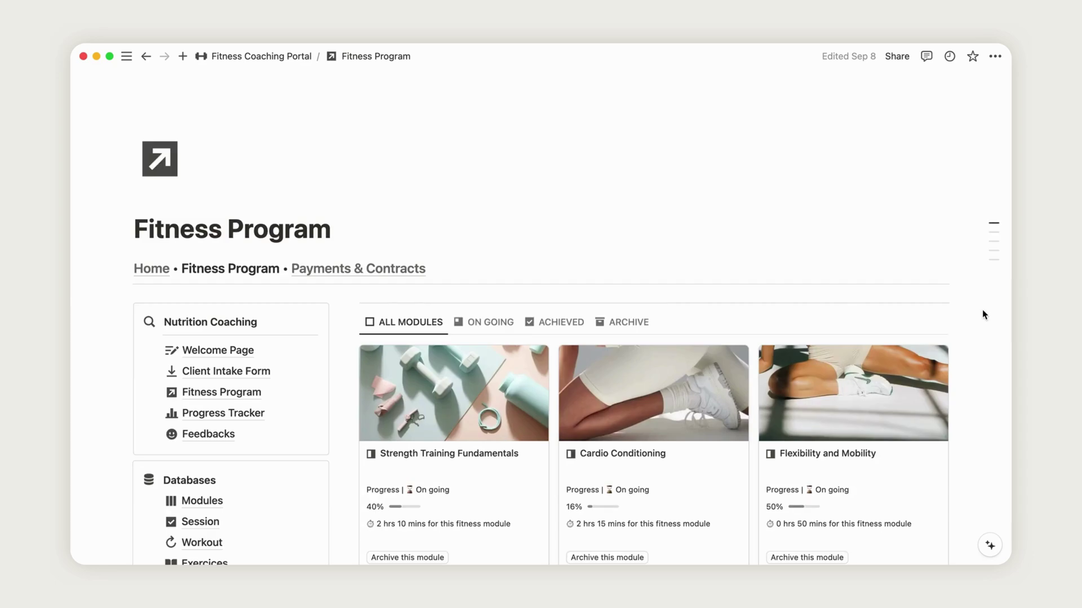
- Add a new module to the All Modules gallery and name it Bodybuilding
scroll(981, 309, down, 5)
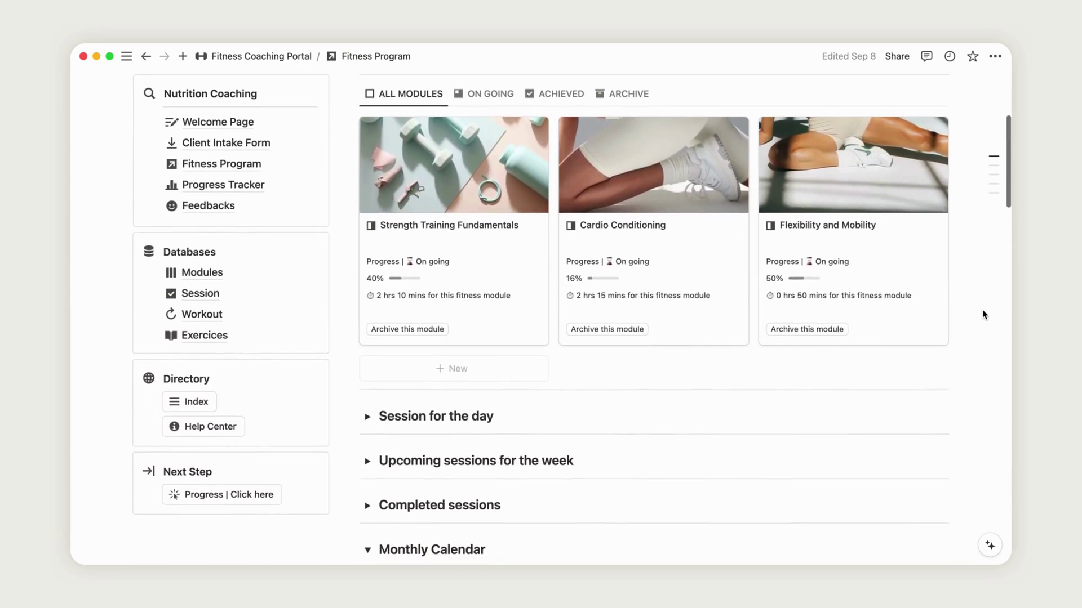
click(448, 369)
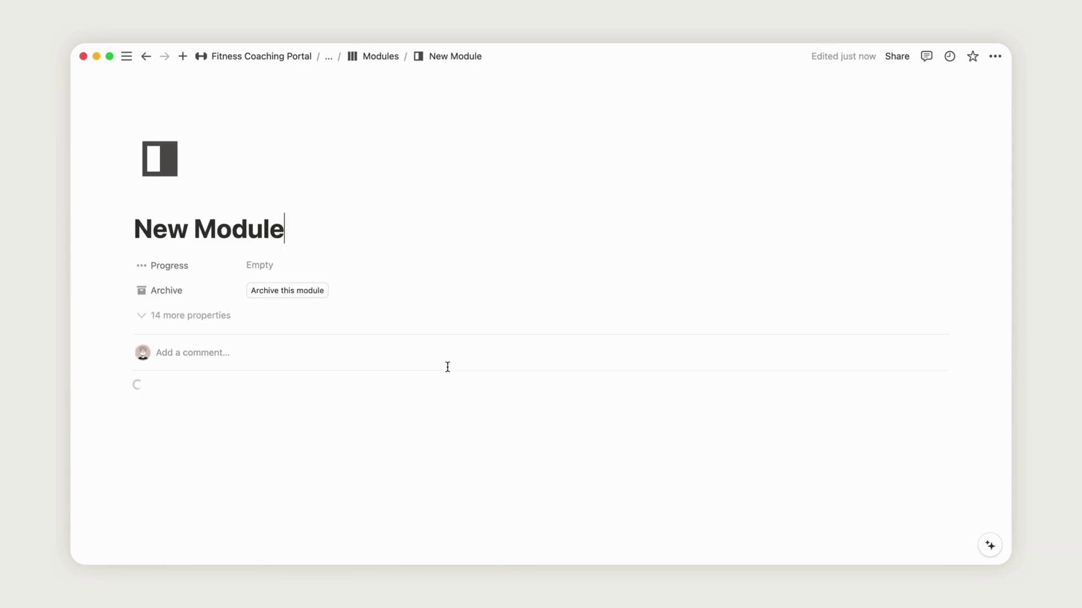
triple_click(229, 228)
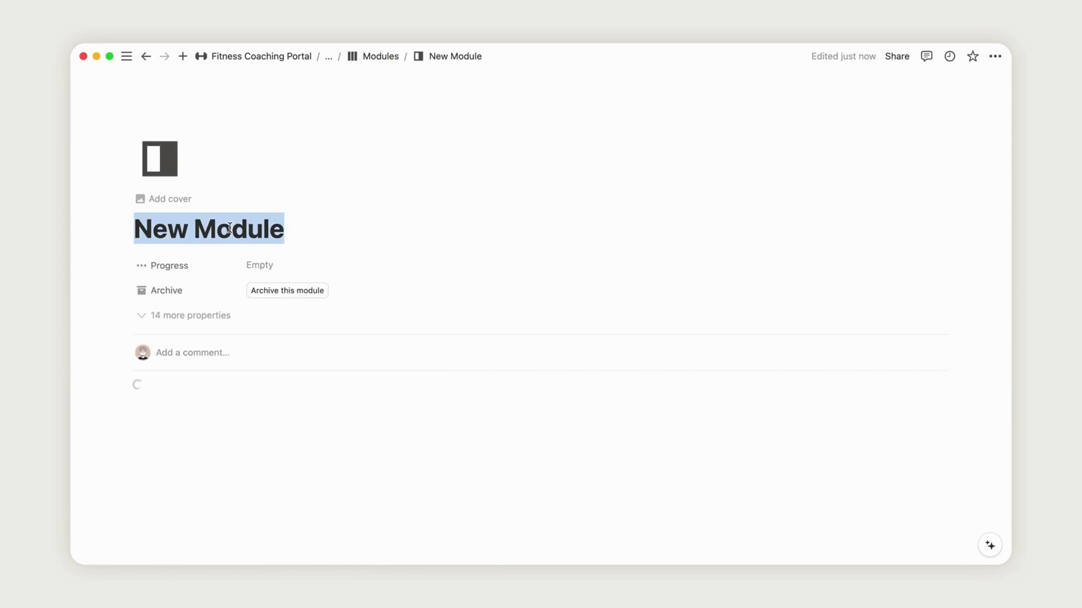
text(Bodybuilding)
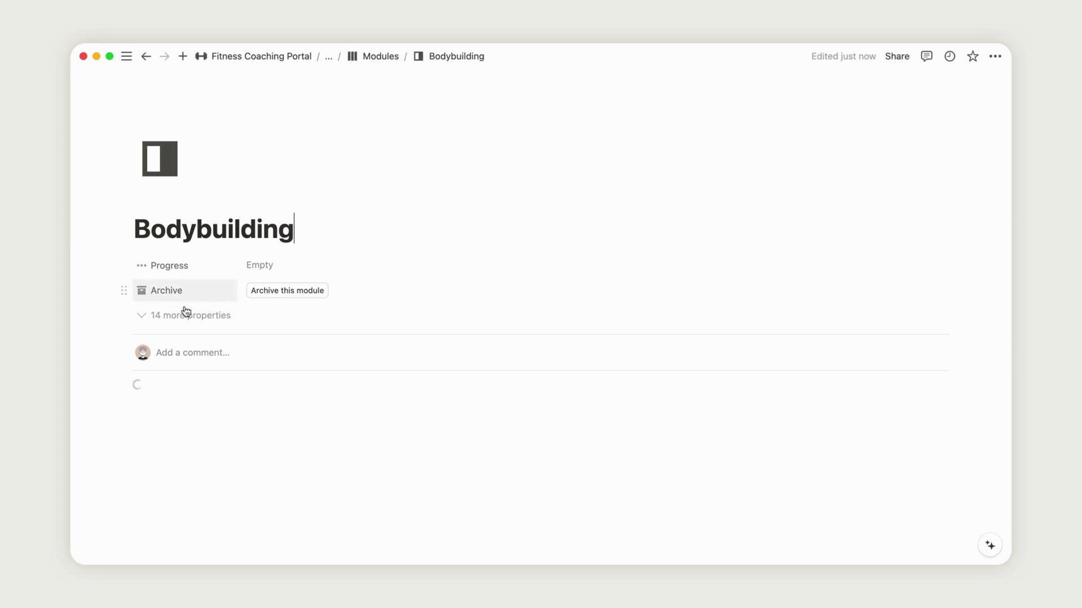
- Embed a cover image in the Bodybuilding module from the copied link, using the expanded properties, and collapse the properties again
click(195, 320)
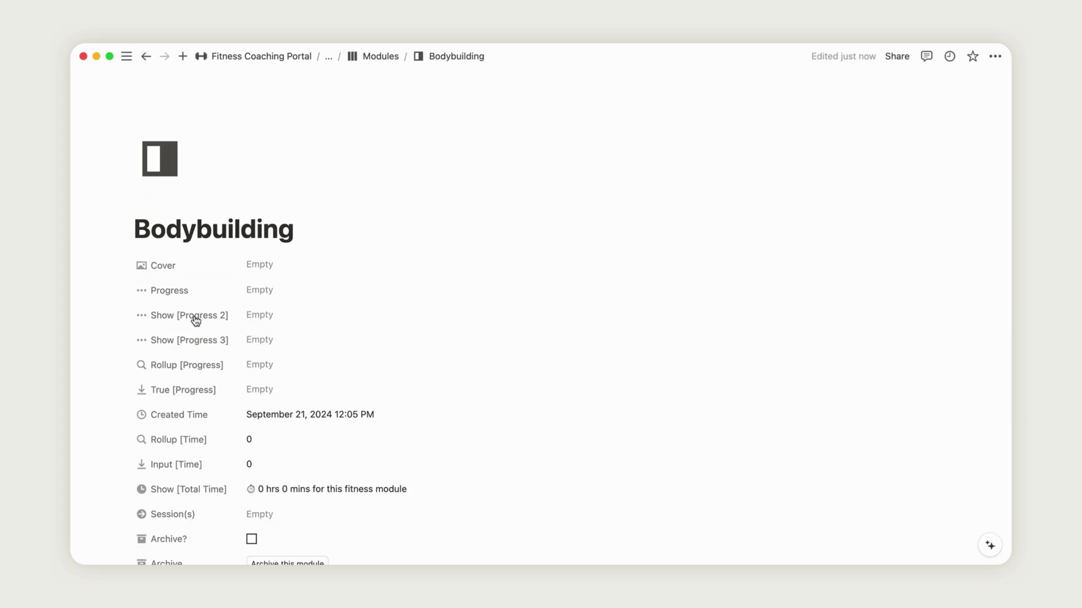
click(276, 265)
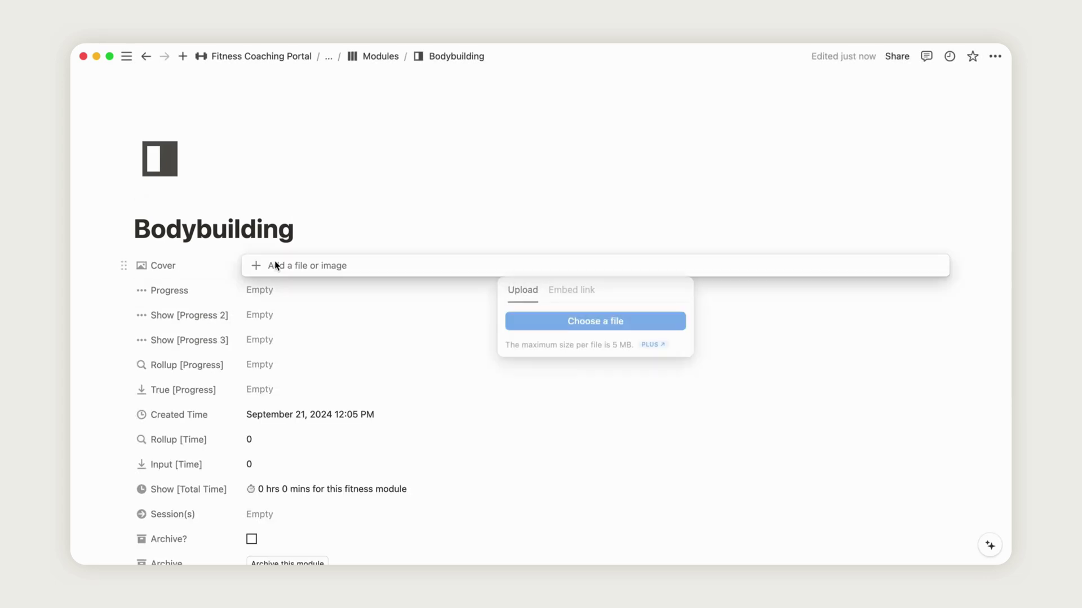
click(574, 295)
key(super+v)
click(581, 350)
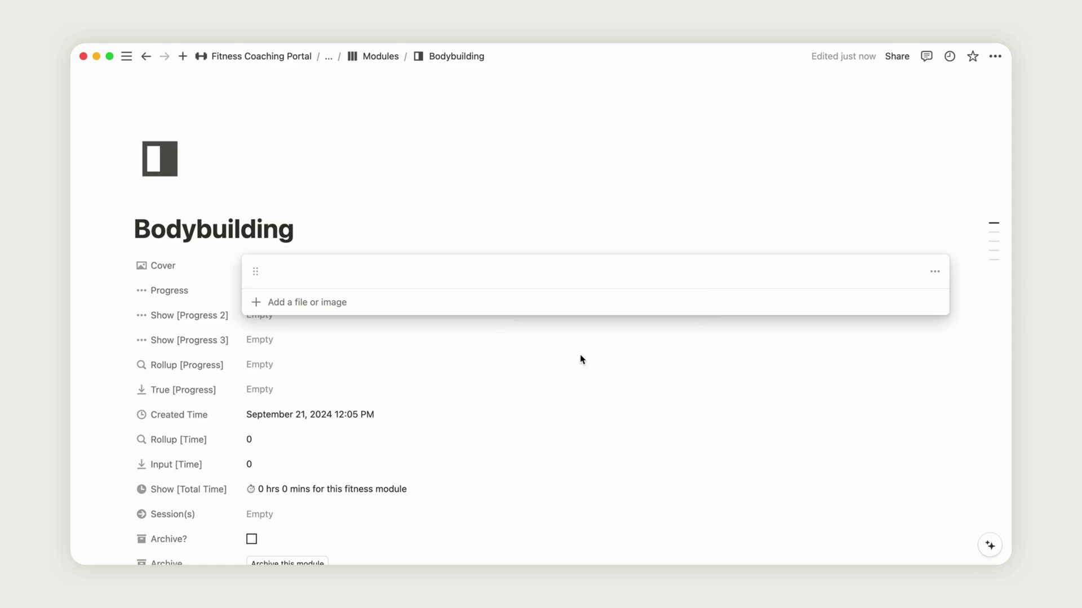
click(491, 191)
scroll(492, 194, down, 6)
click(216, 349)
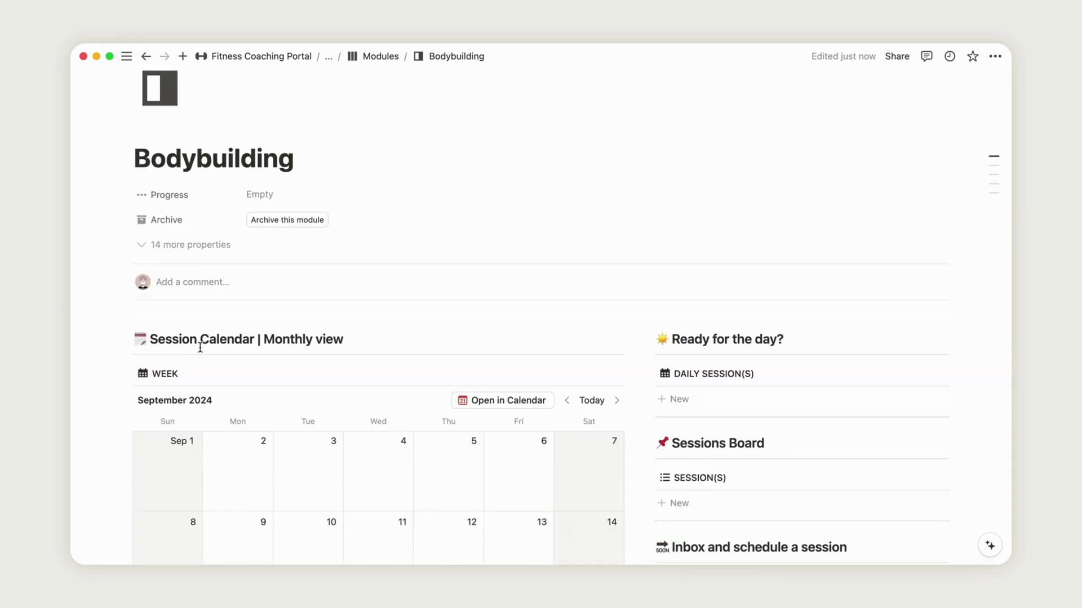
- Add a new session to the Bodybuilding module's unscheduled inbox and name it New session 1
scroll(713, 305, down, 5)
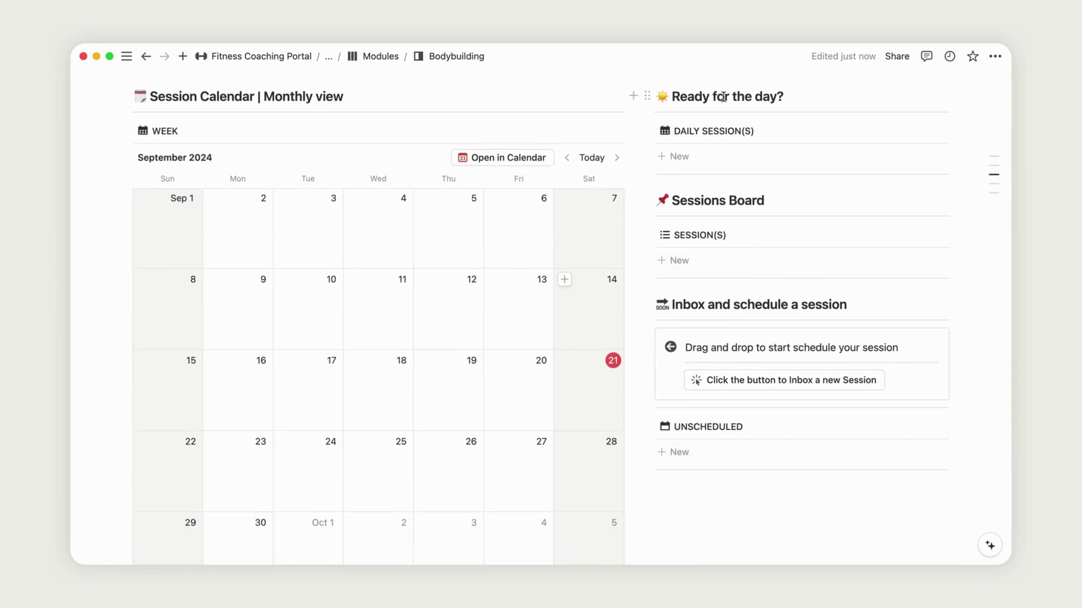
click(768, 381)
scroll(768, 381, down, 3)
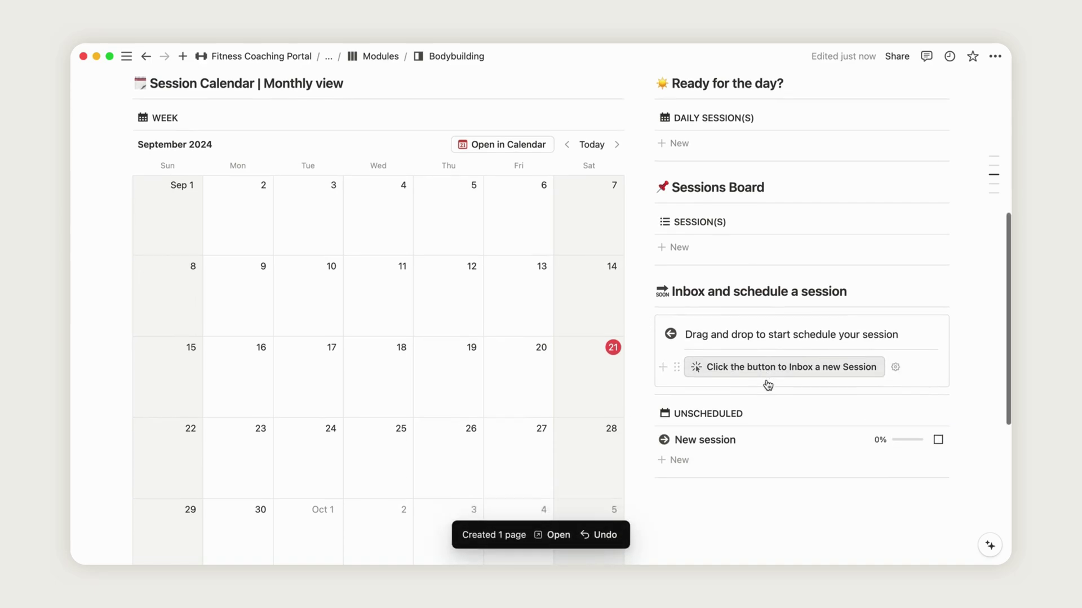
click(755, 351)
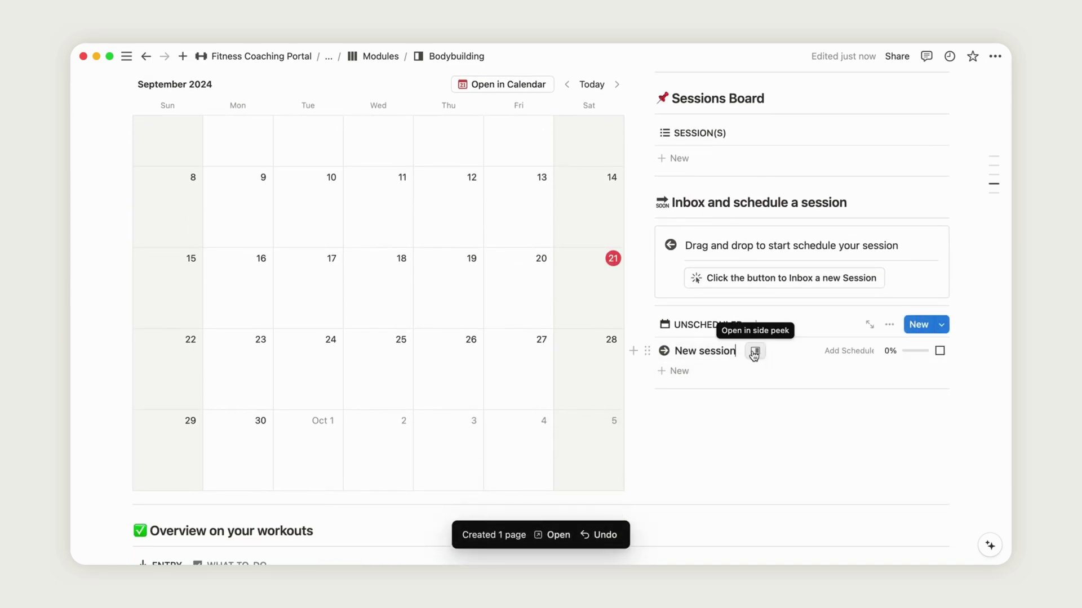
text(1)
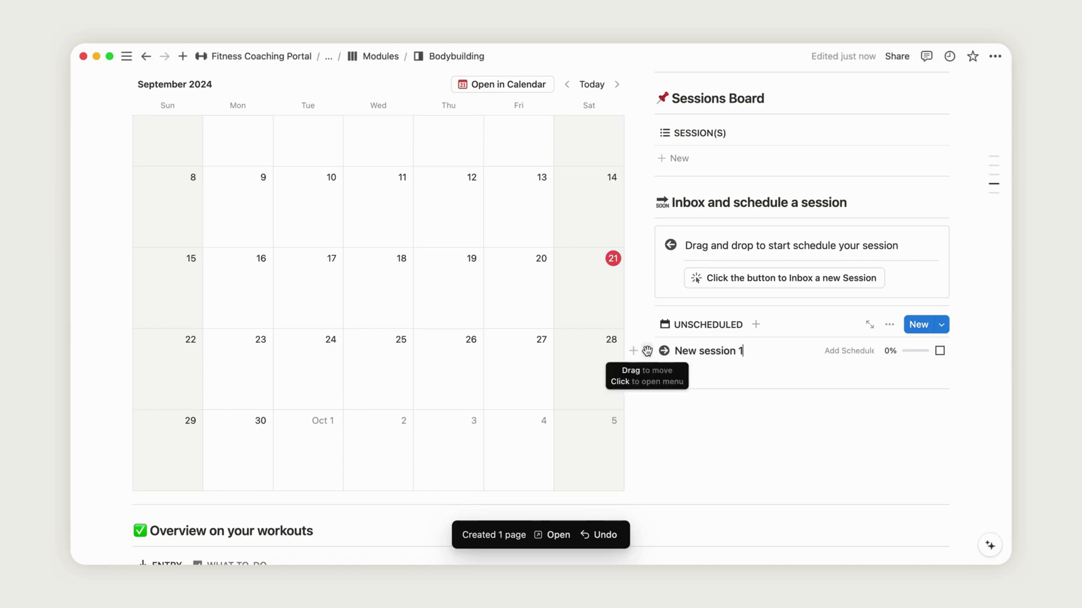
- Schedule New session 1 on September 21, 2024 in the monthly calendar and open its page beside the module
drag(642, 351, 582, 297)
scroll(582, 297, up, 3)
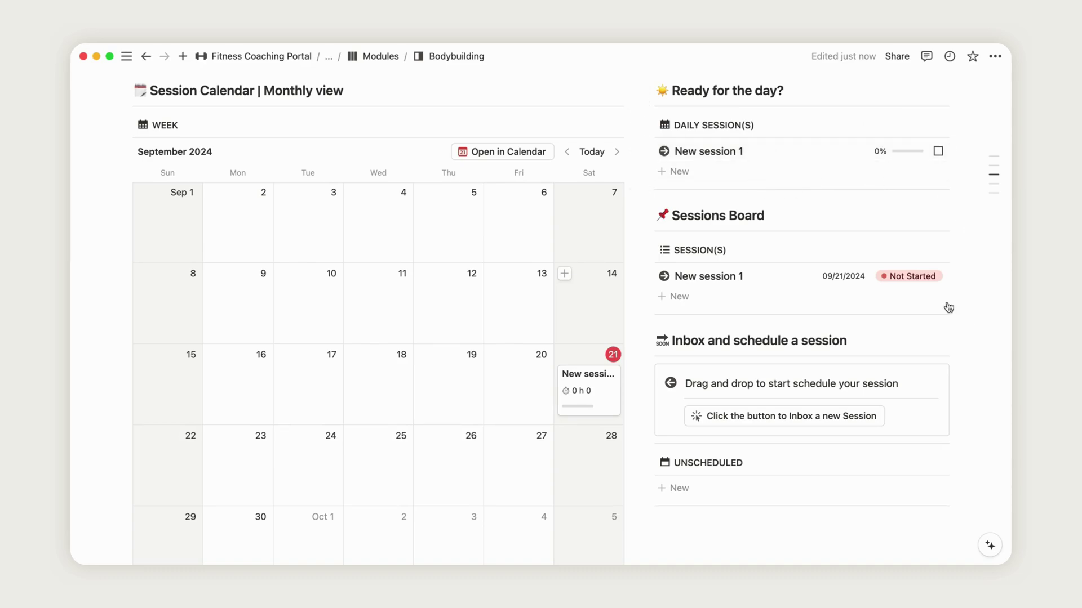
click(809, 153)
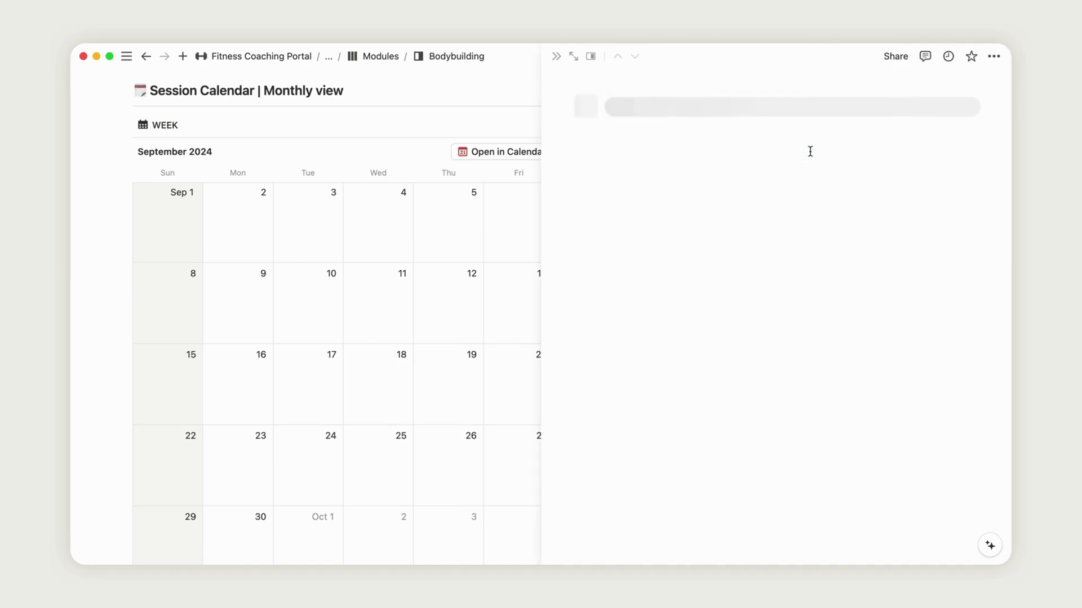
scroll(398, 338, right, 10)
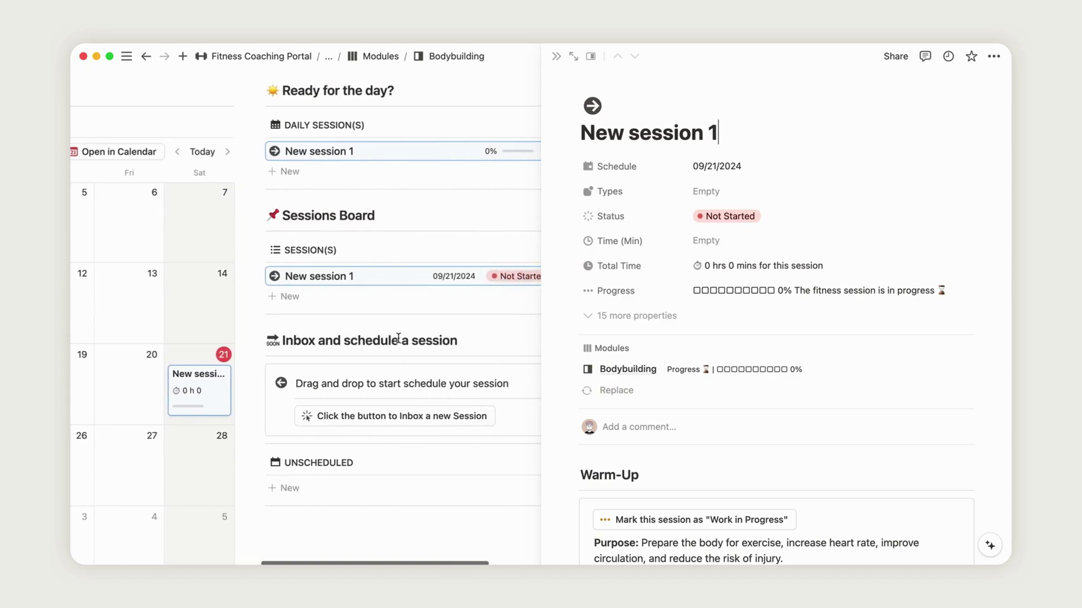
- Set the session's type to Cardiovascular and its time to 75 minutes
click(736, 189)
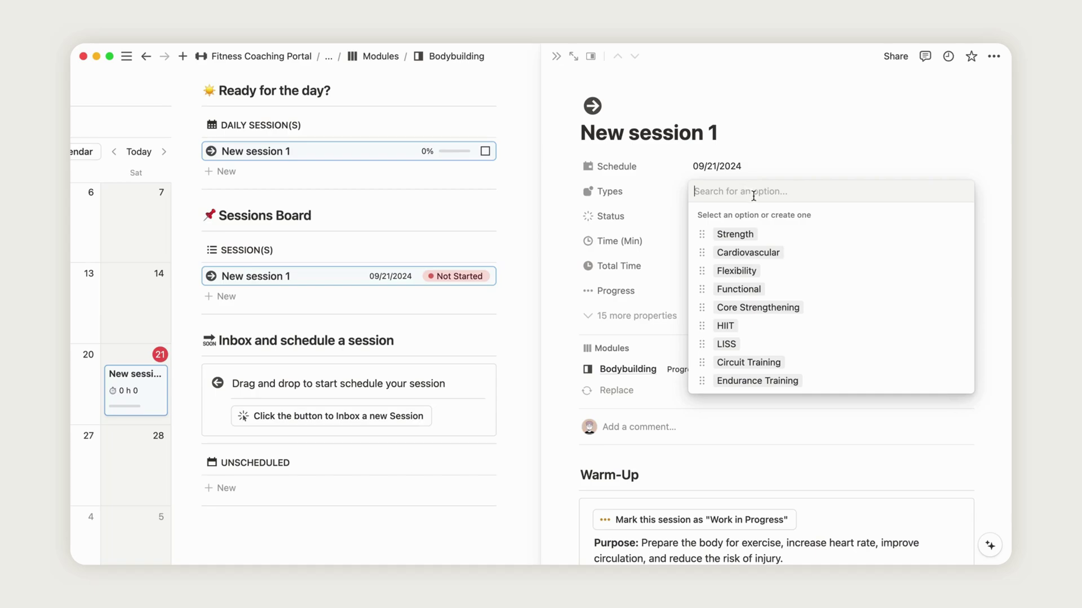
click(768, 253)
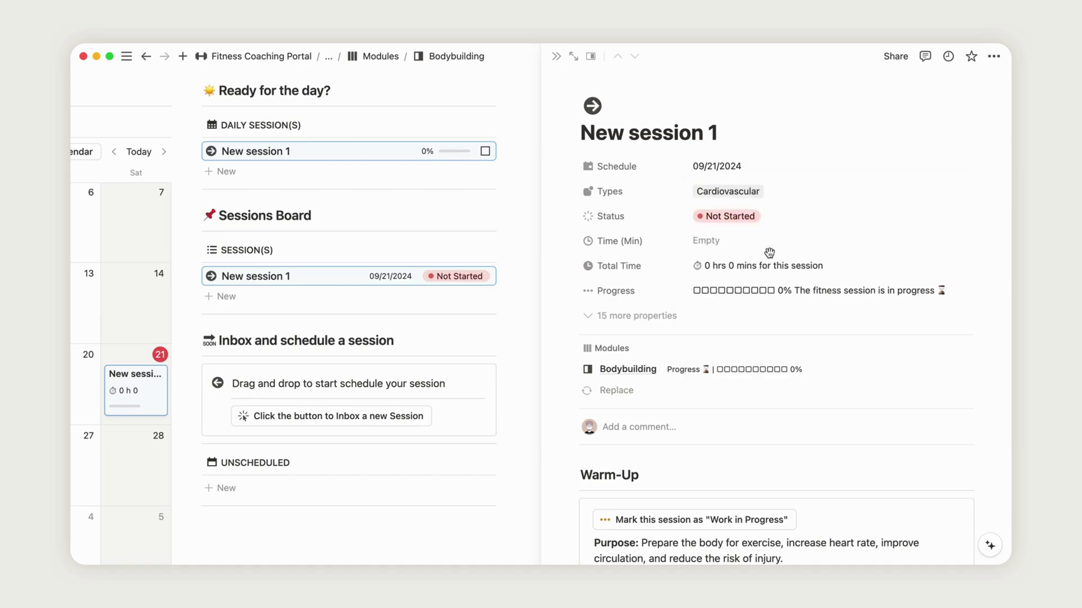
click(752, 241)
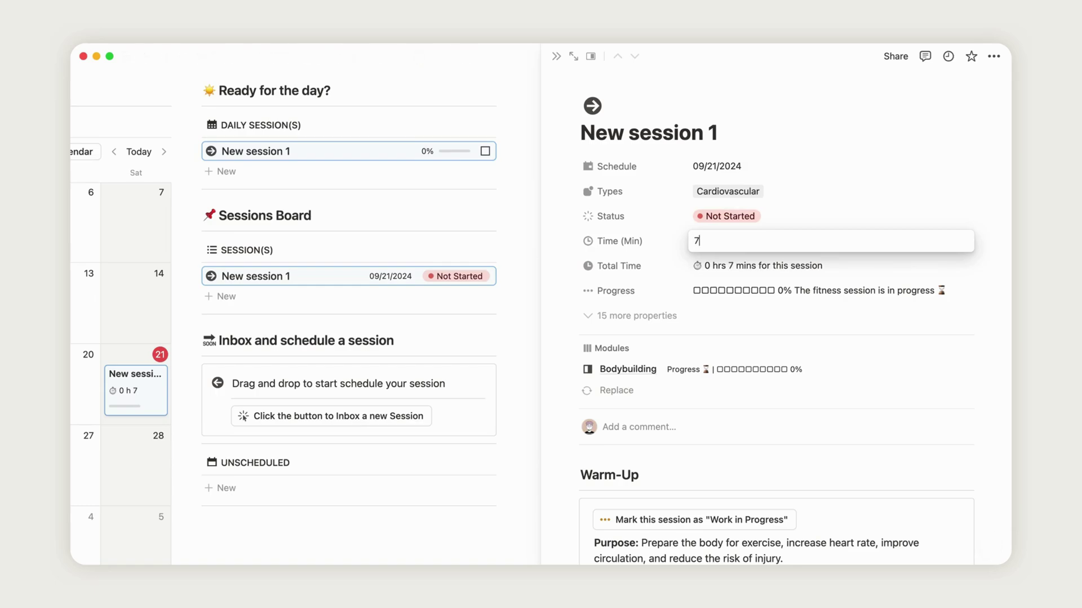
key(Return)
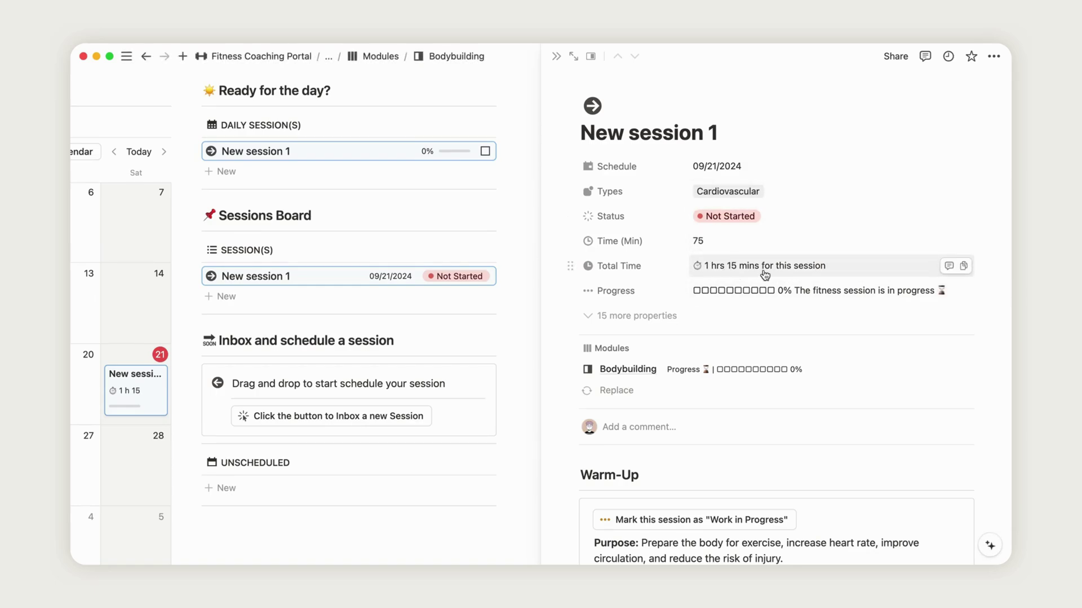
- Mark New session 1 as Work in Progress from its Warm-Up section
scroll(765, 275, down, 5)
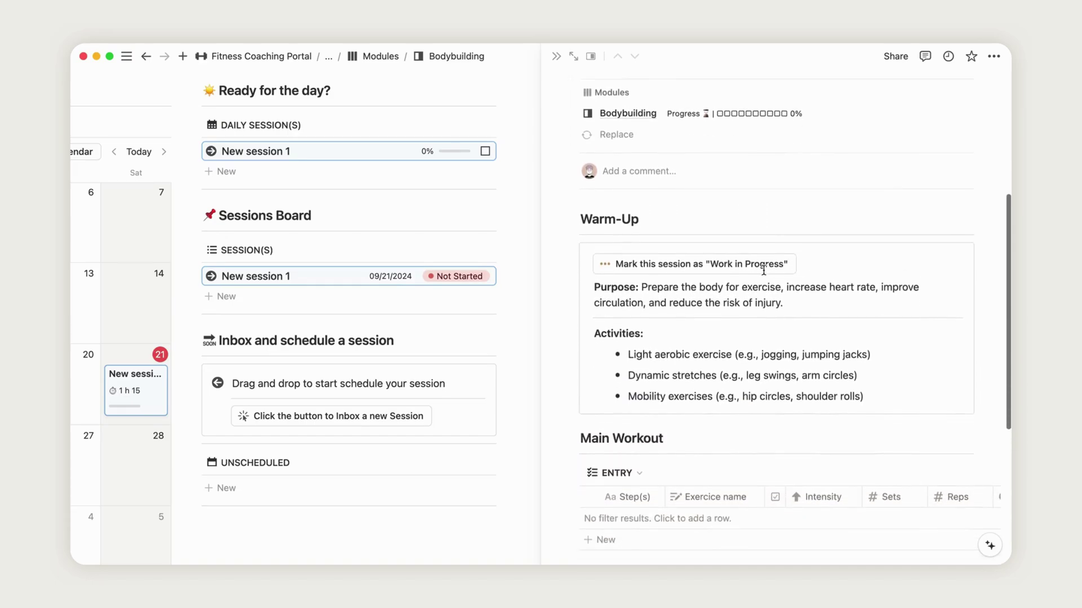
scroll(764, 270, down, 3)
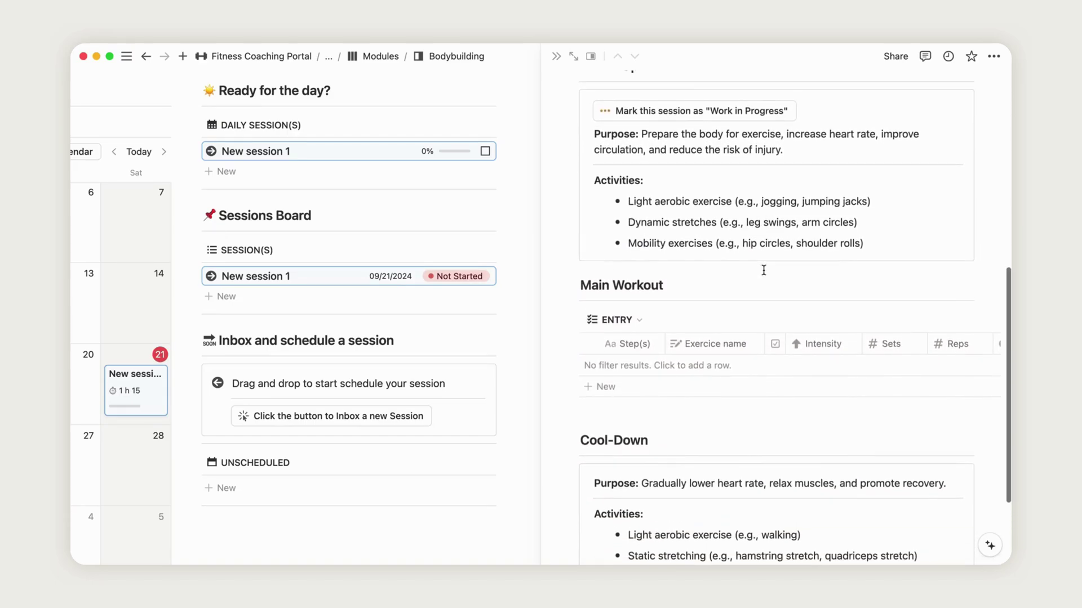
scroll(763, 271, down, 1)
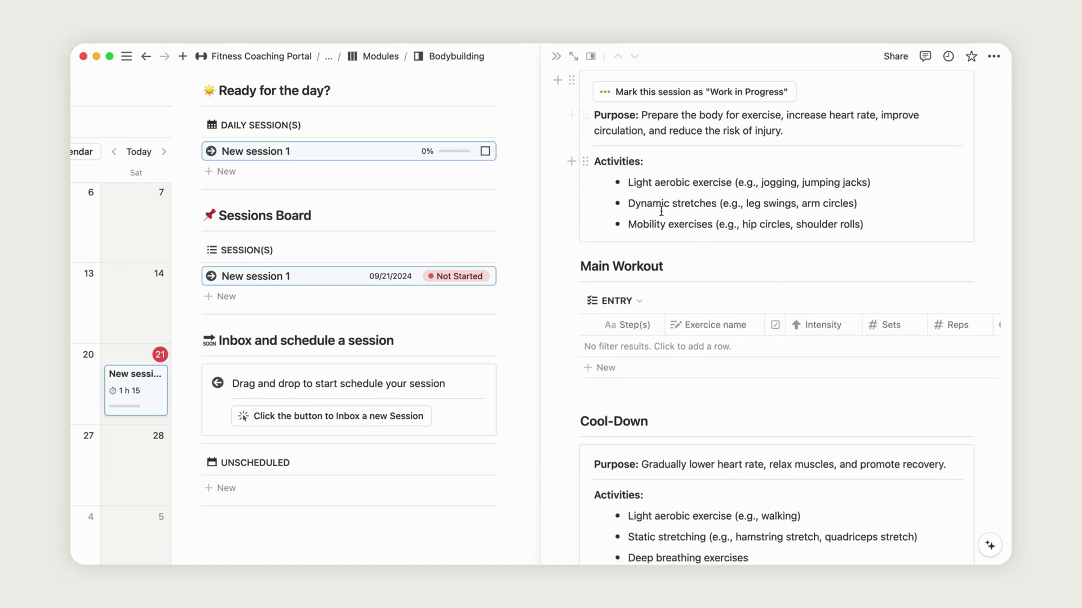
click(720, 95)
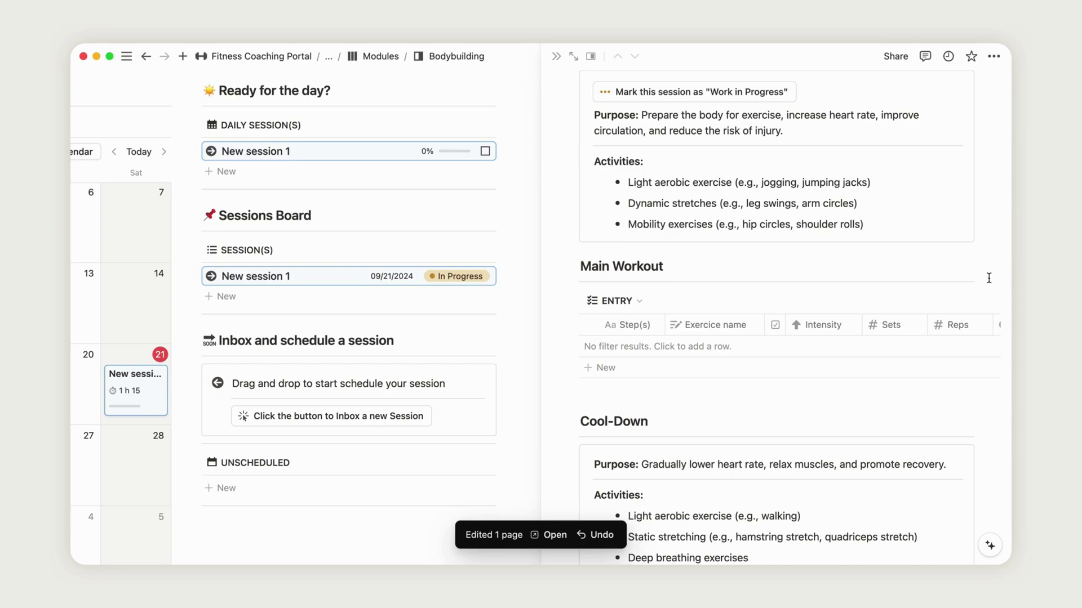
- Add an entry named Step 1 to the Main Workout table and link it to the Bent-Over Row exercise
scroll(991, 285, down, 4)
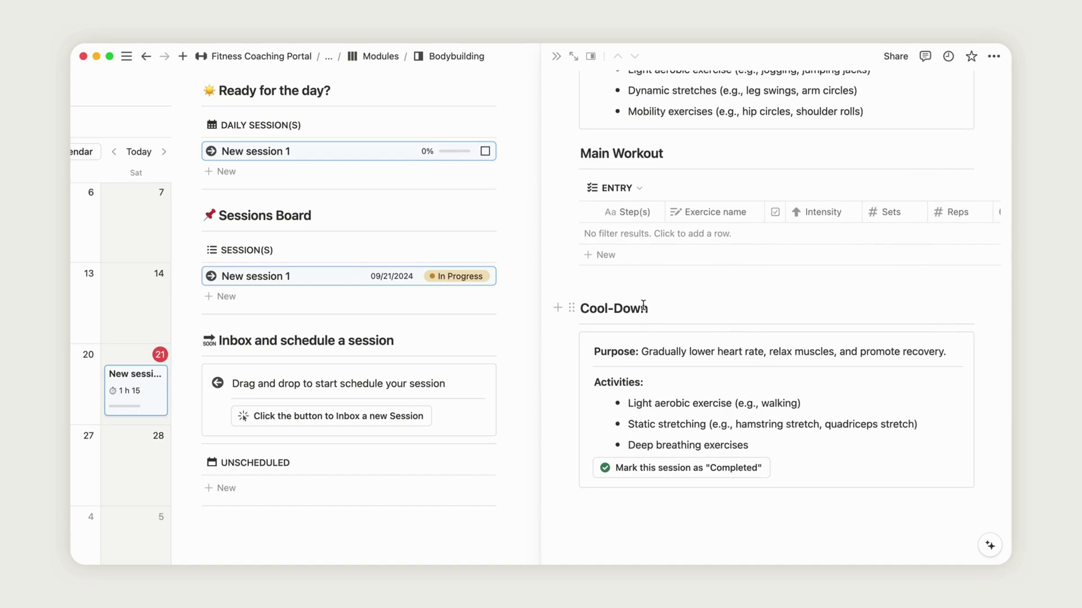
click(600, 256)
text(Step)
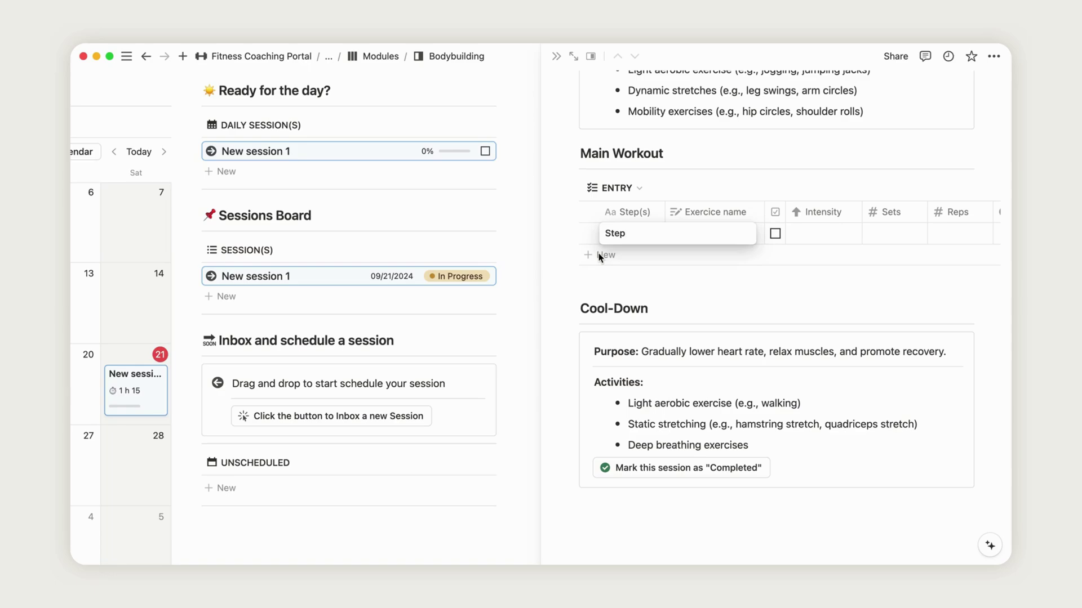
text( 1)
key(Return)
click(711, 243)
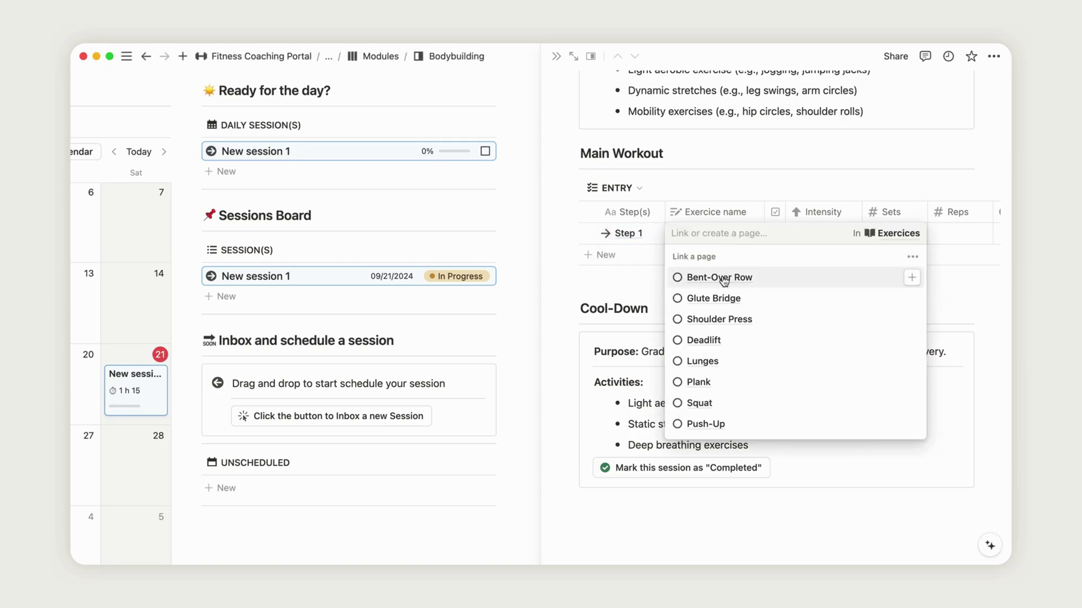
click(720, 277)
- Set Step 1 in the Main Workout table to High intensity, 10 sets, 12 reps and 30 seconds of rest
click(816, 234)
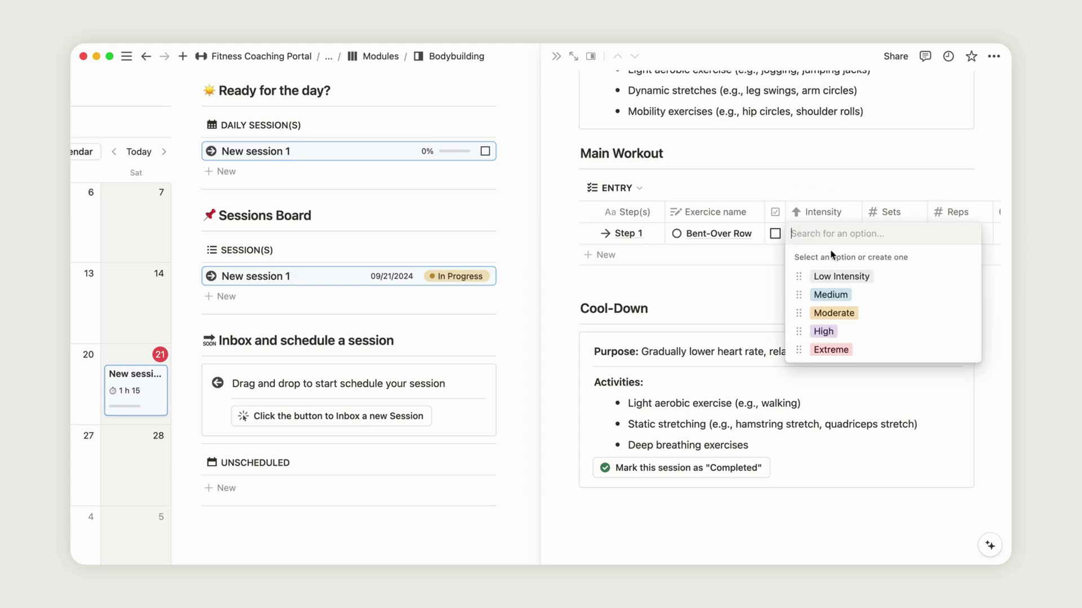
click(825, 332)
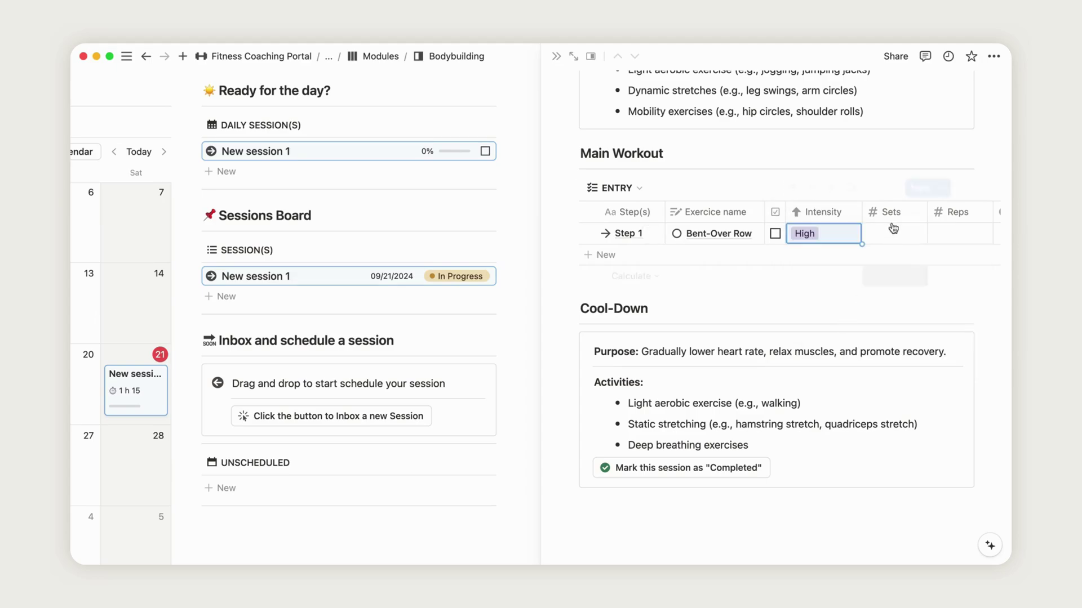
scroll(895, 244, right, 5)
click(642, 232)
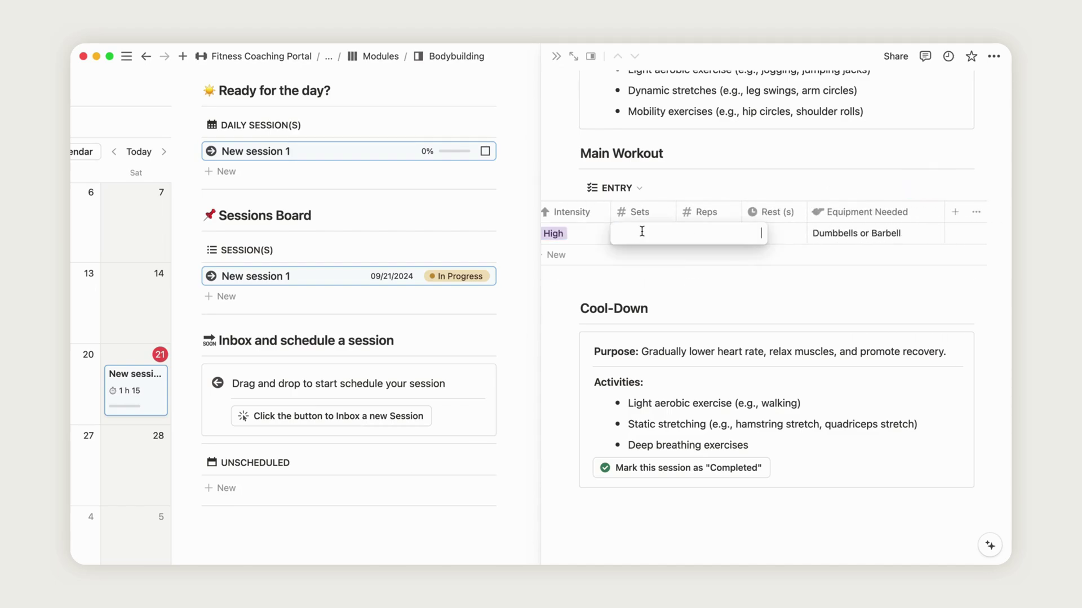
key(Return)
click(702, 233)
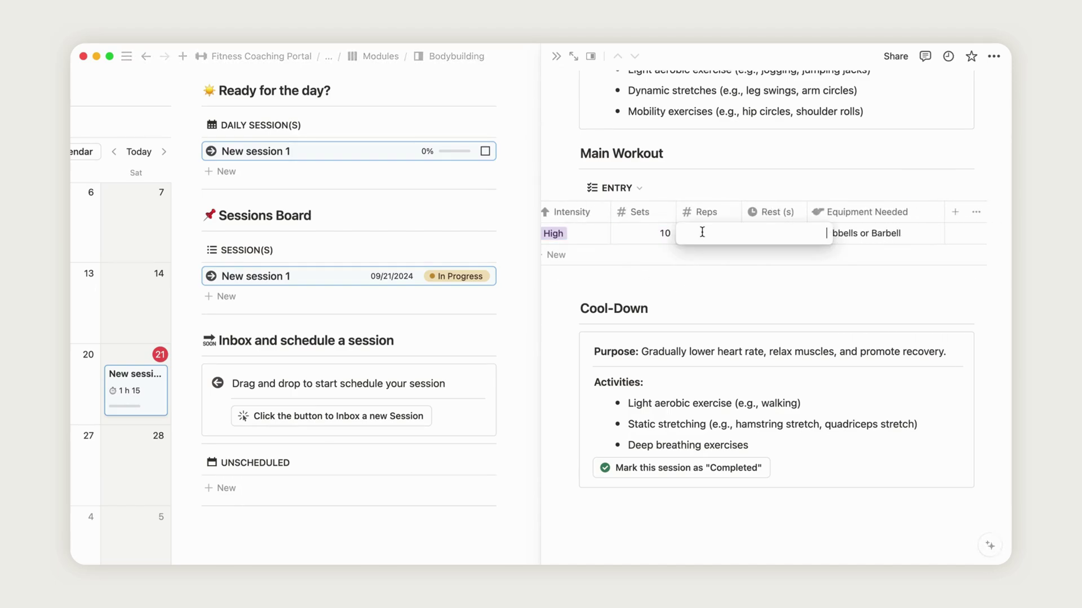
key(Return)
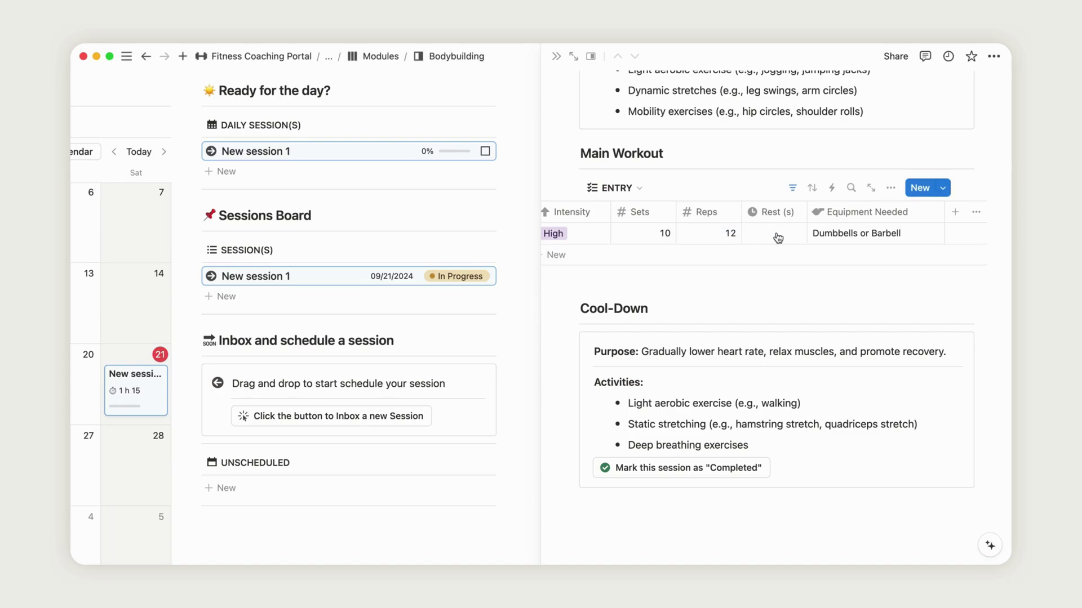
click(778, 237)
text(30)
key(Return)
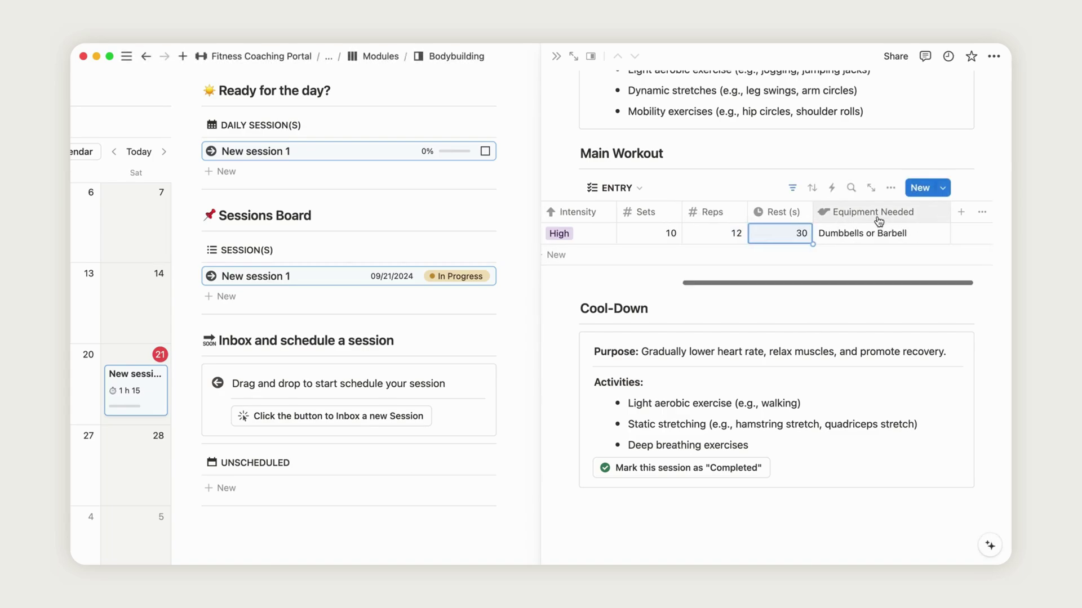
- Add an entry named Step 2 to the Main Workout table and link it to the Lunges exercise
scroll(647, 248, left, 3)
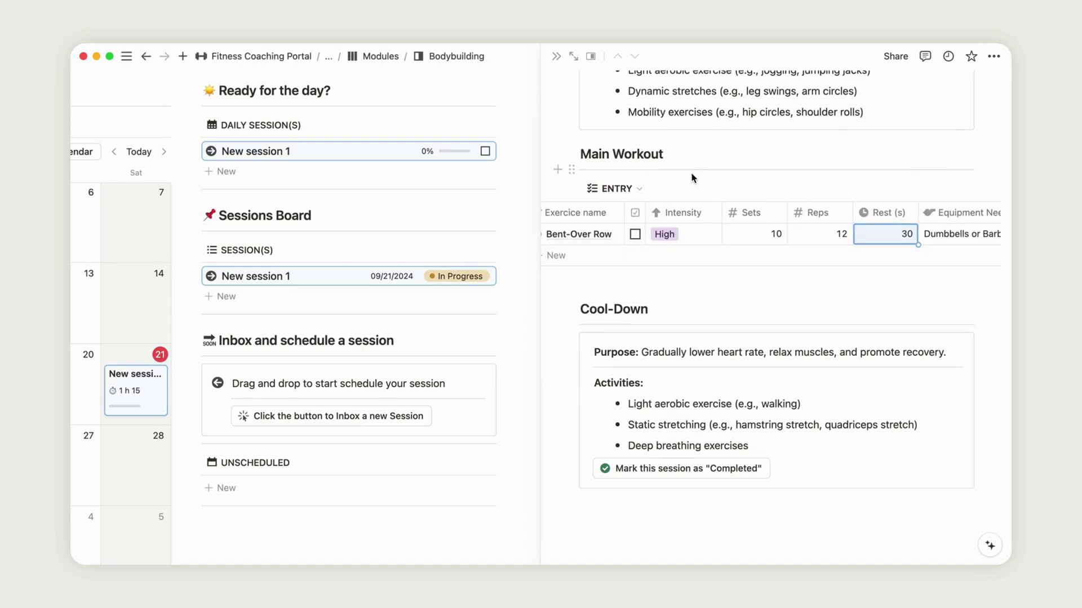
scroll(648, 236, left, 3)
click(572, 256)
text(Step)
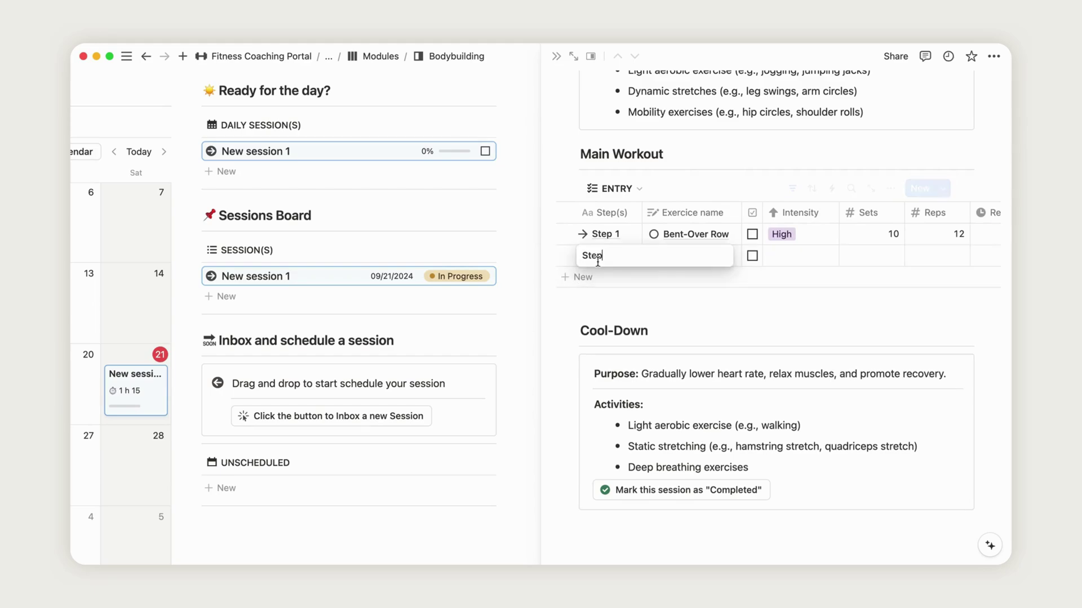
text( 2)
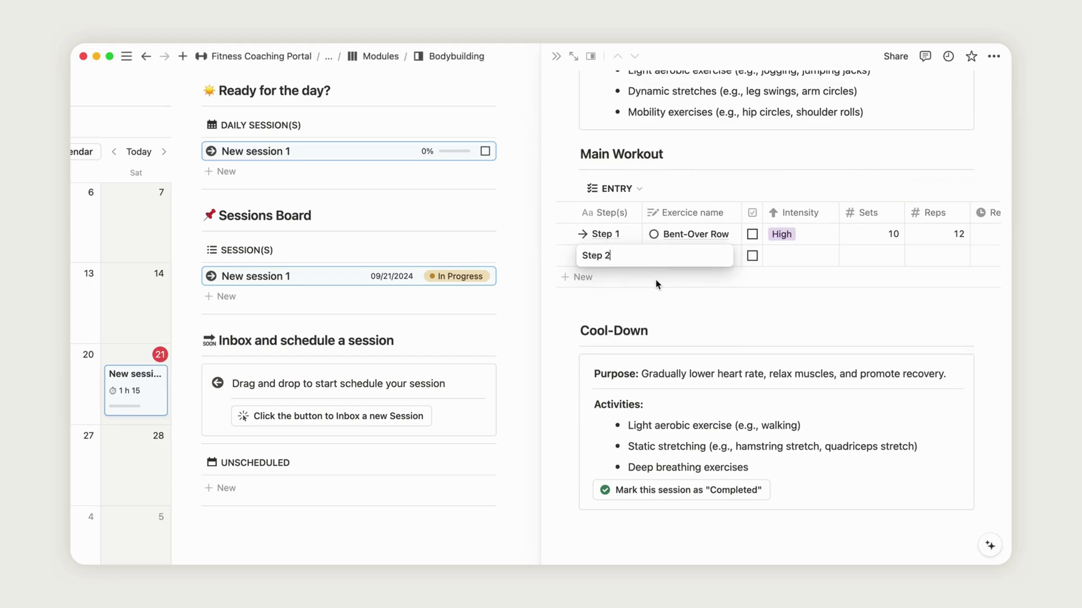
key(Return)
click(679, 257)
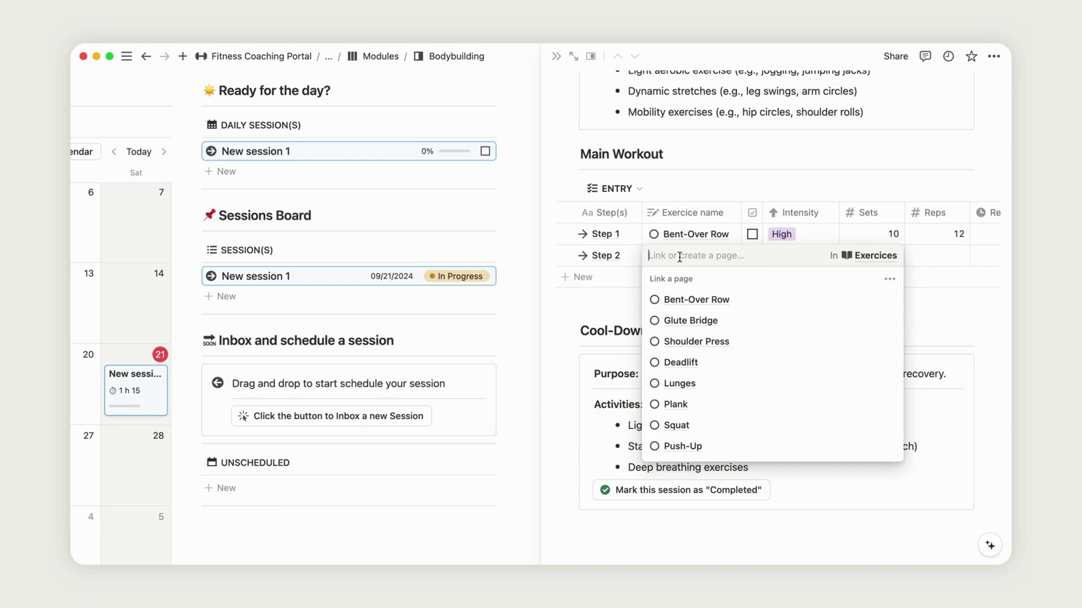
click(695, 384)
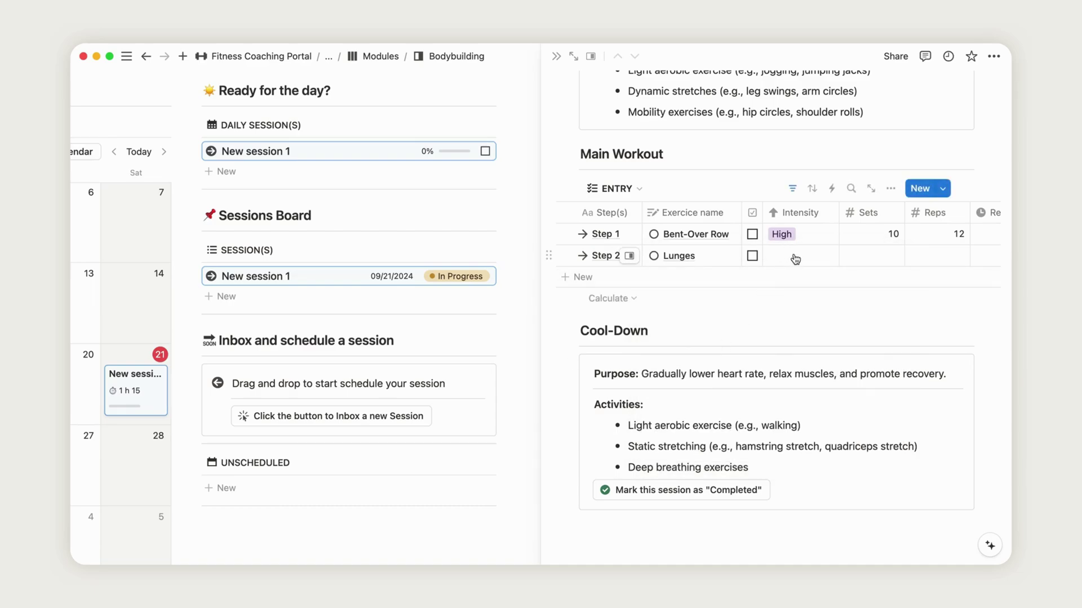
- Set Step 2 to Moderate intensity with 30 sets, 10 reps and 120 seconds of rest
click(794, 258)
click(811, 336)
scroll(881, 260, right, 3)
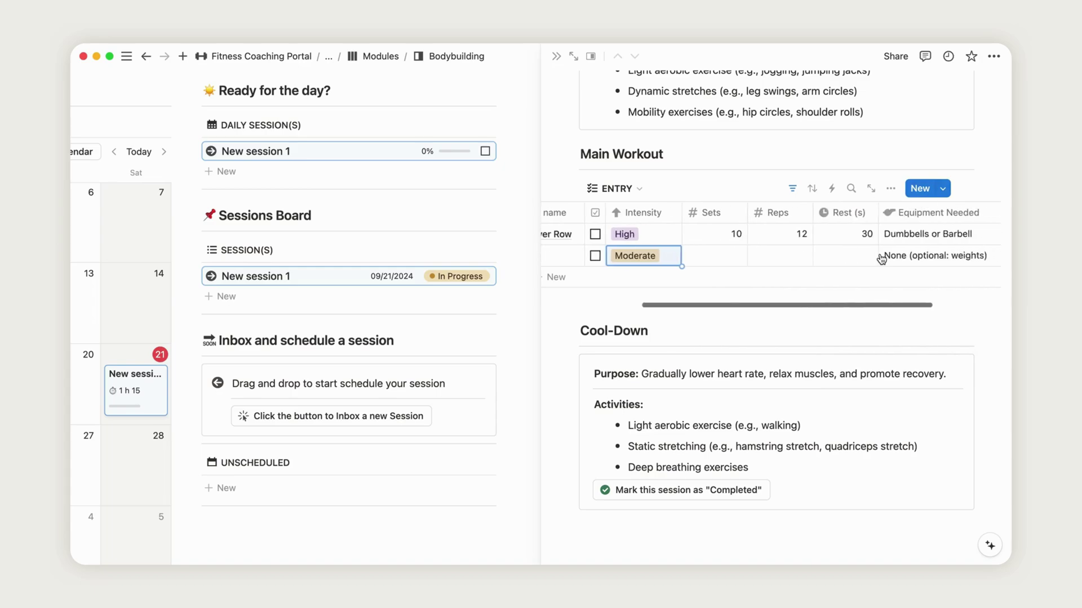
scroll(882, 259, right, 2)
click(650, 257)
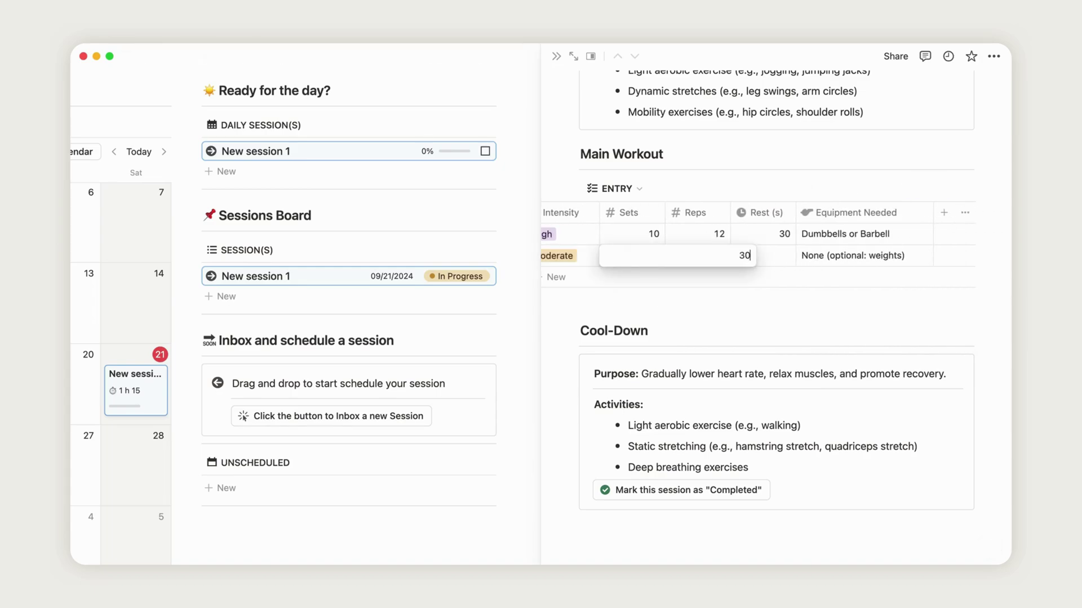
click(691, 258)
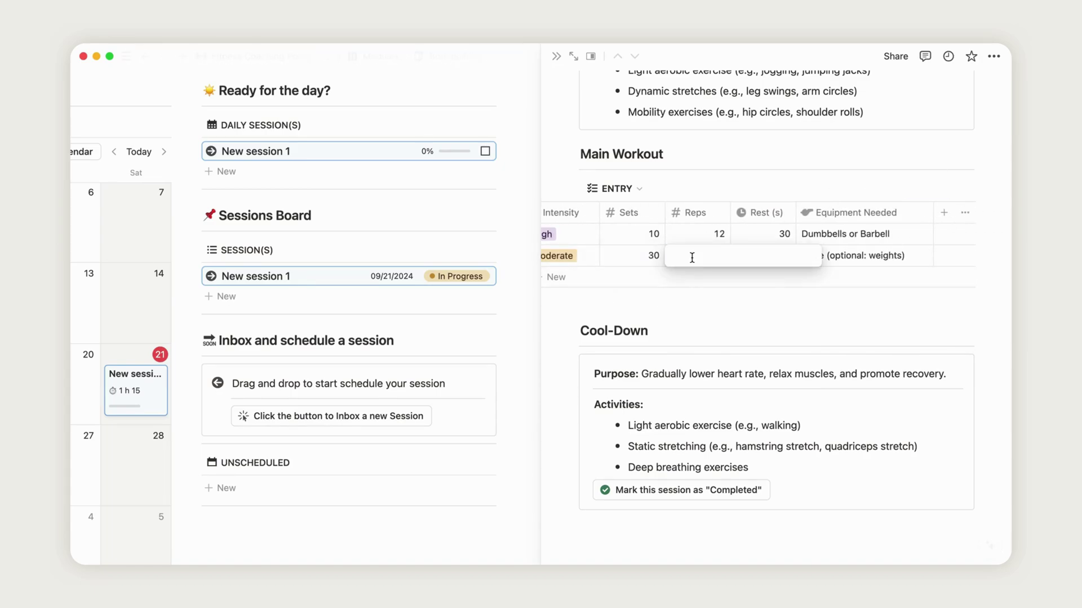
click(780, 254)
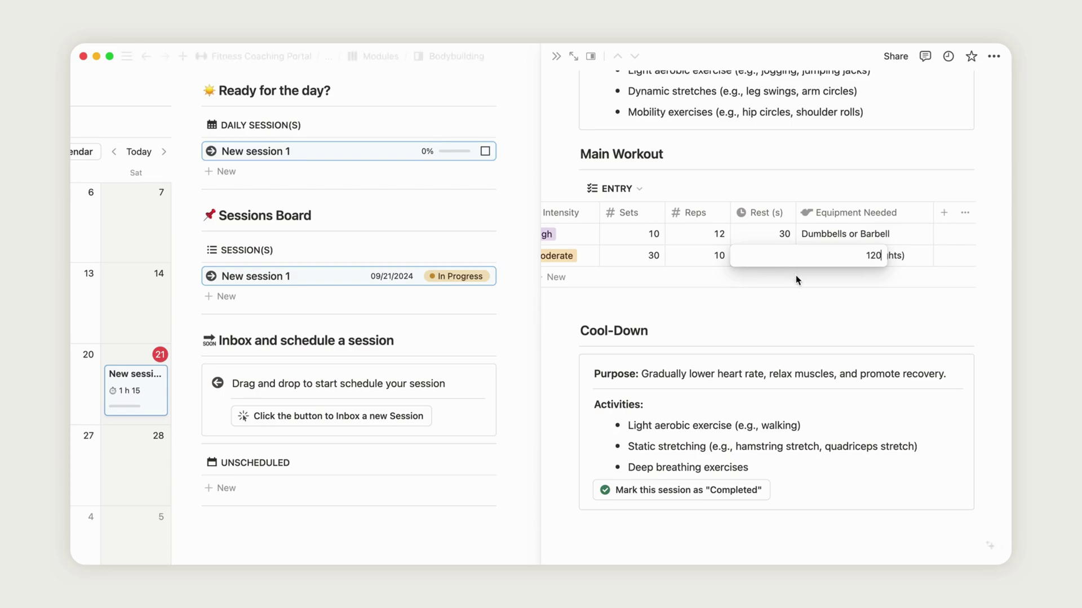
text(120)
key(Return)
- Add an entry named Step 3 to the Main Workout table and link it to the Plank exercise
scroll(786, 265, left, 5)
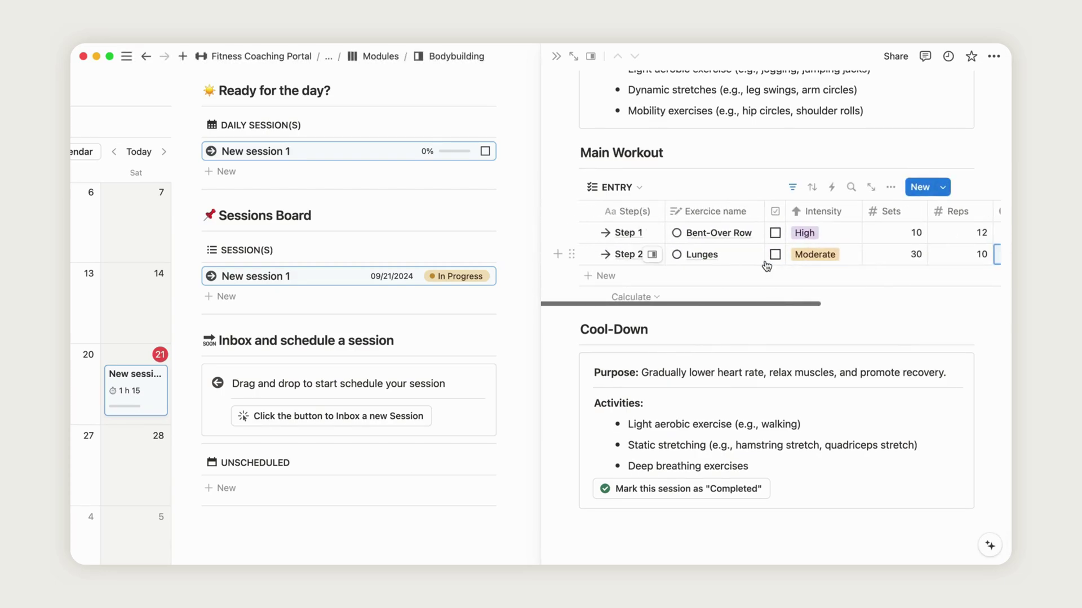
click(606, 276)
text(Step 3)
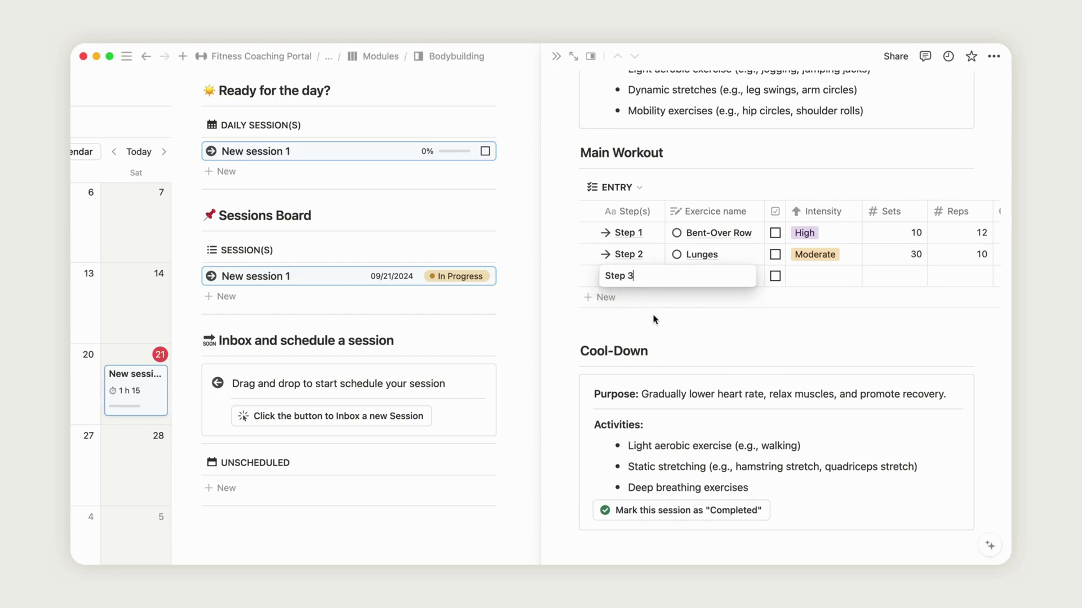
key(Return)
click(706, 276)
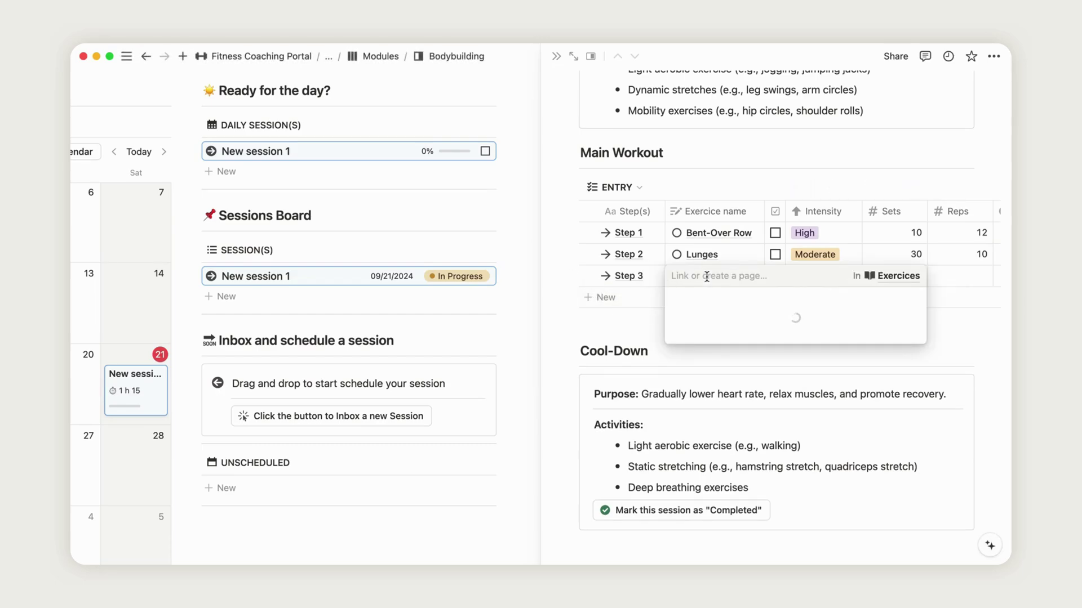
click(904, 425)
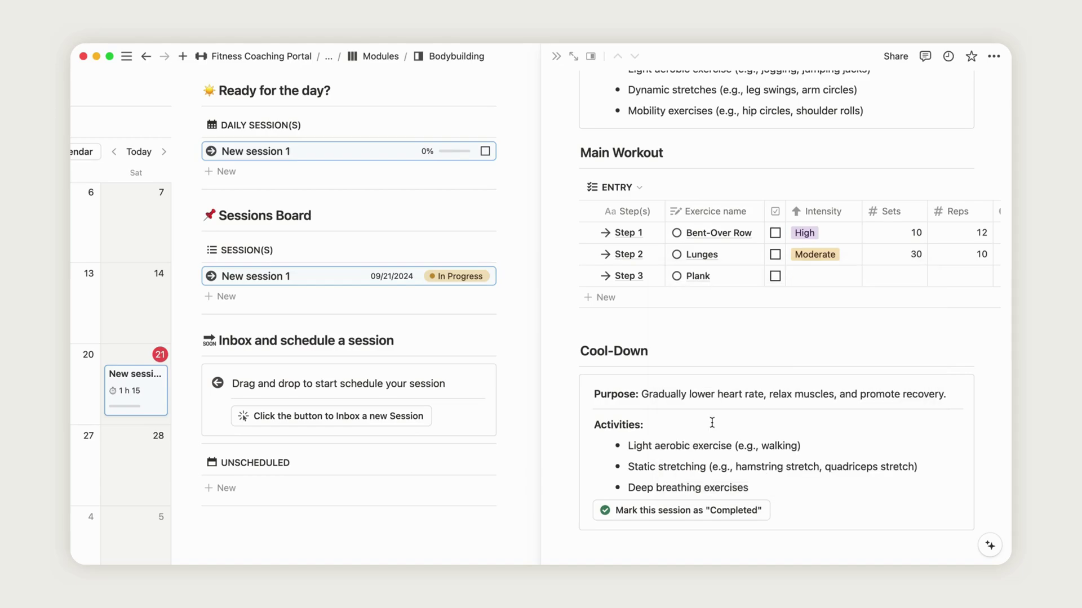
- Set Step 3 to Medium intensity with 1 set, 1 rep and 0 seconds of rest
click(828, 285)
click(828, 336)
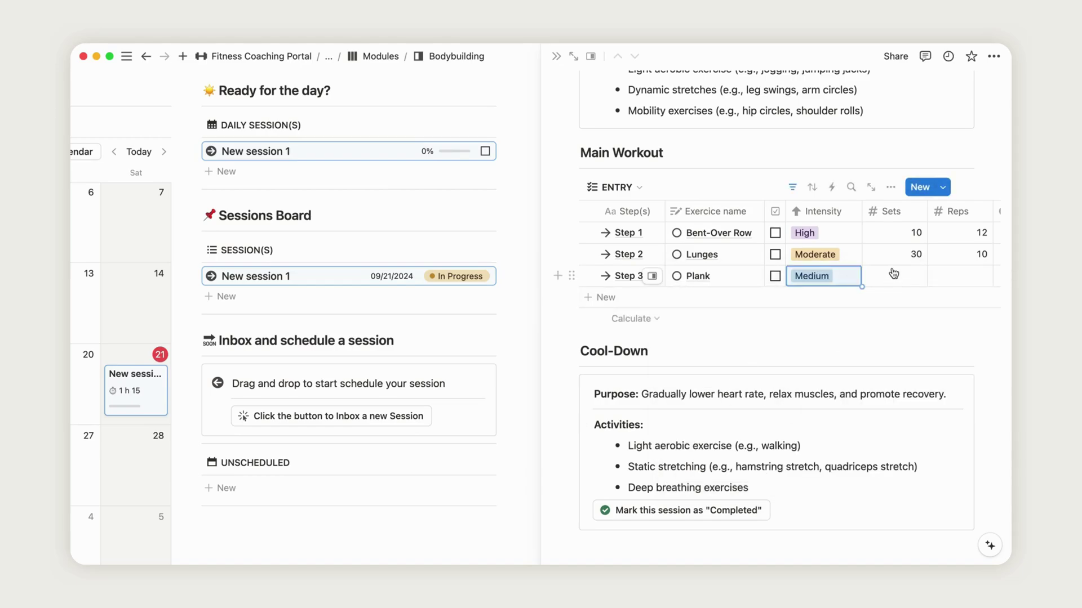
click(893, 274)
text(1)
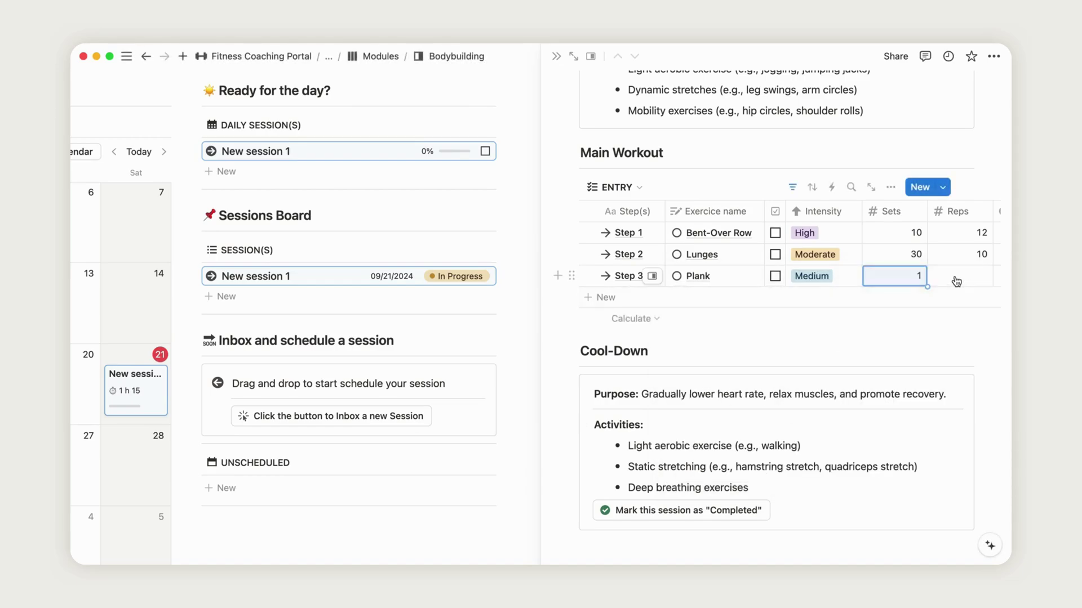
key(BackSpace)
click(924, 280)
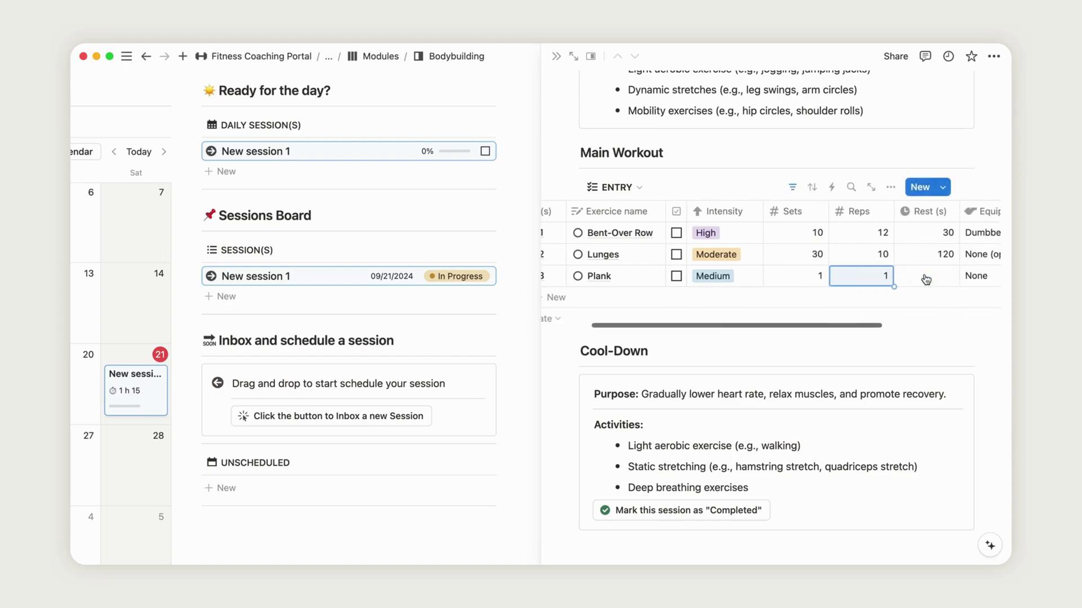
click(895, 276)
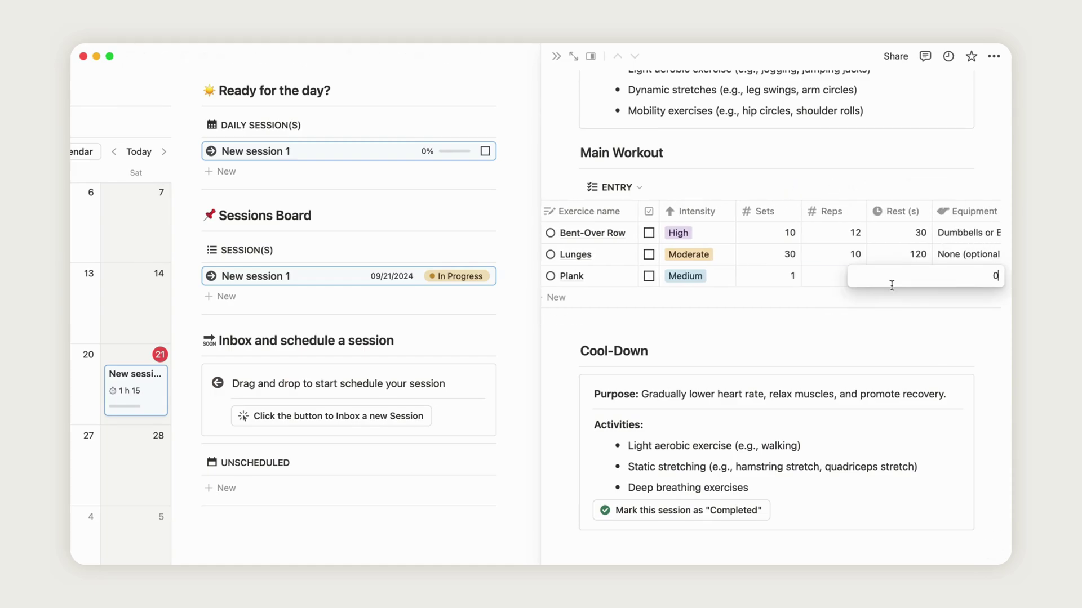
text(0)
key(Return)
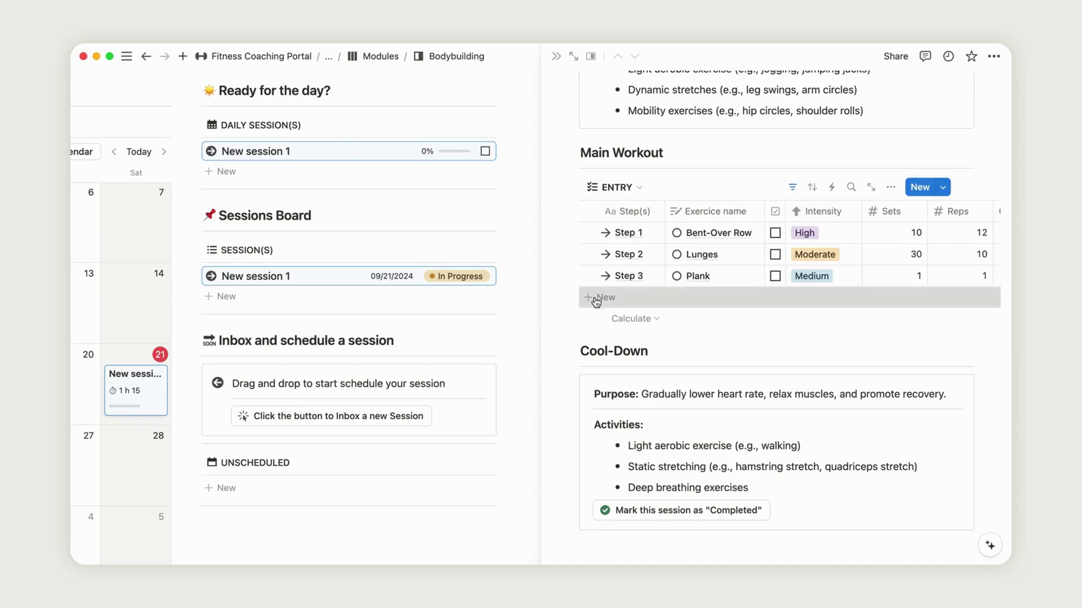
- Add an entry named Step 4 to the Main Workout table and link it to the Glute Bridge exercise
click(629, 298)
text(Step 4)
key(Return)
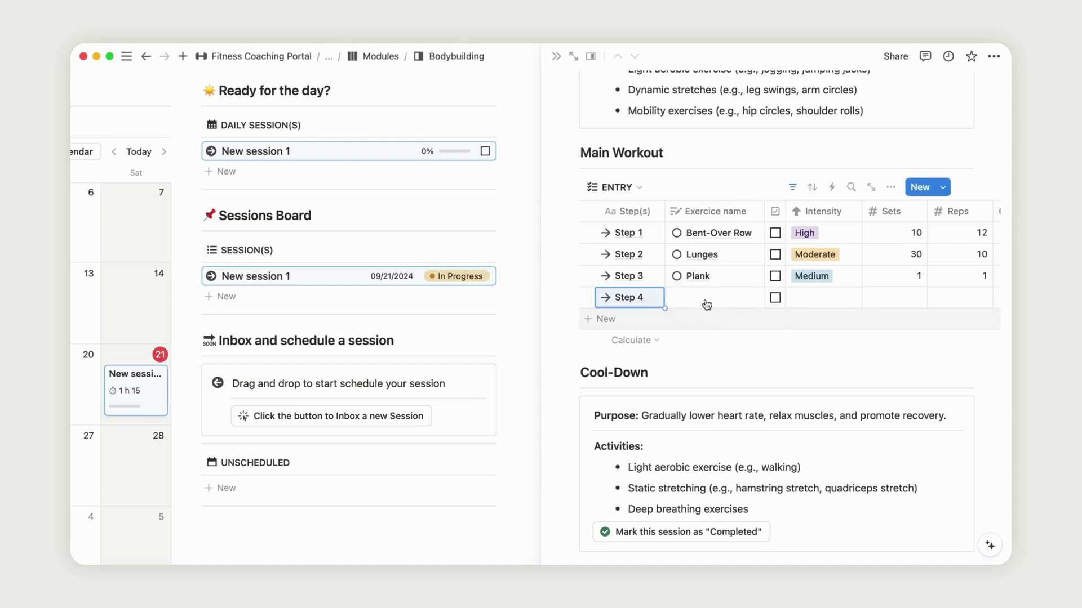
click(705, 296)
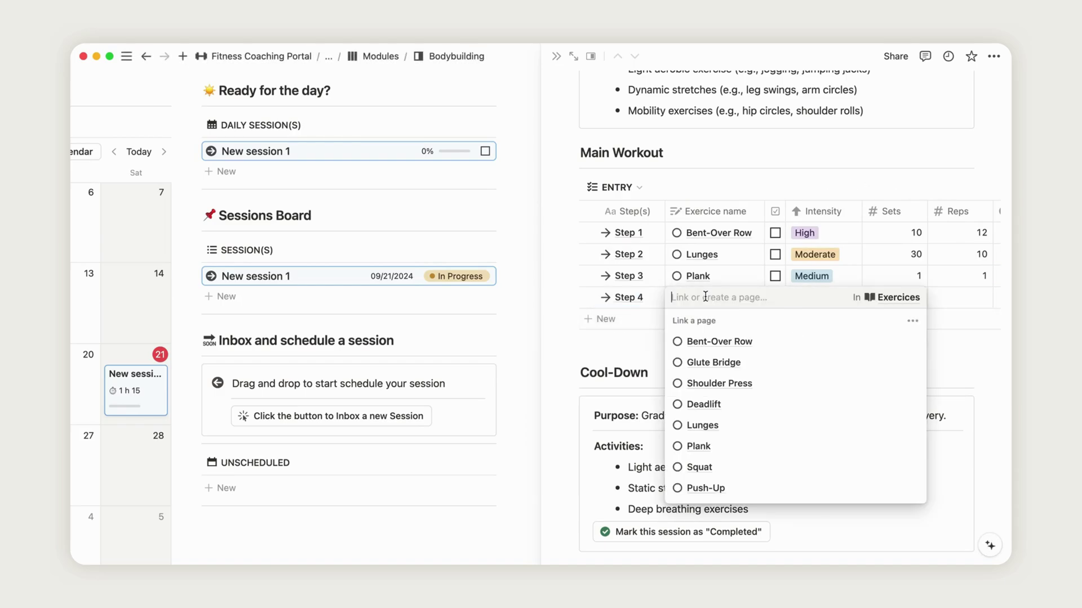
click(728, 362)
- Set Step 4 to High intensity with 3 sets, 3 reps and 60 seconds of rest
click(814, 297)
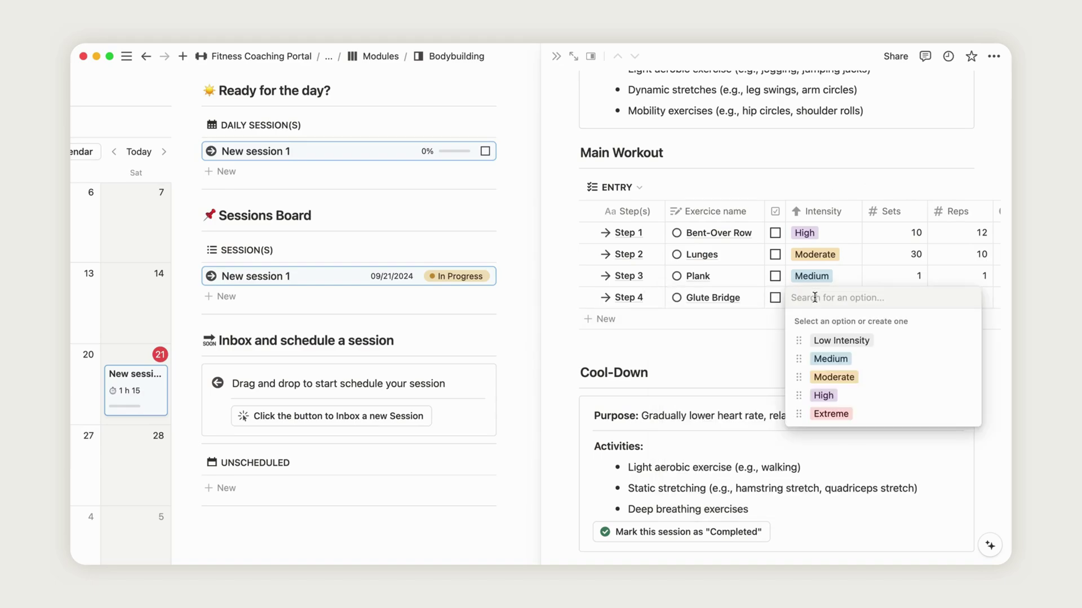
click(826, 396)
click(899, 302)
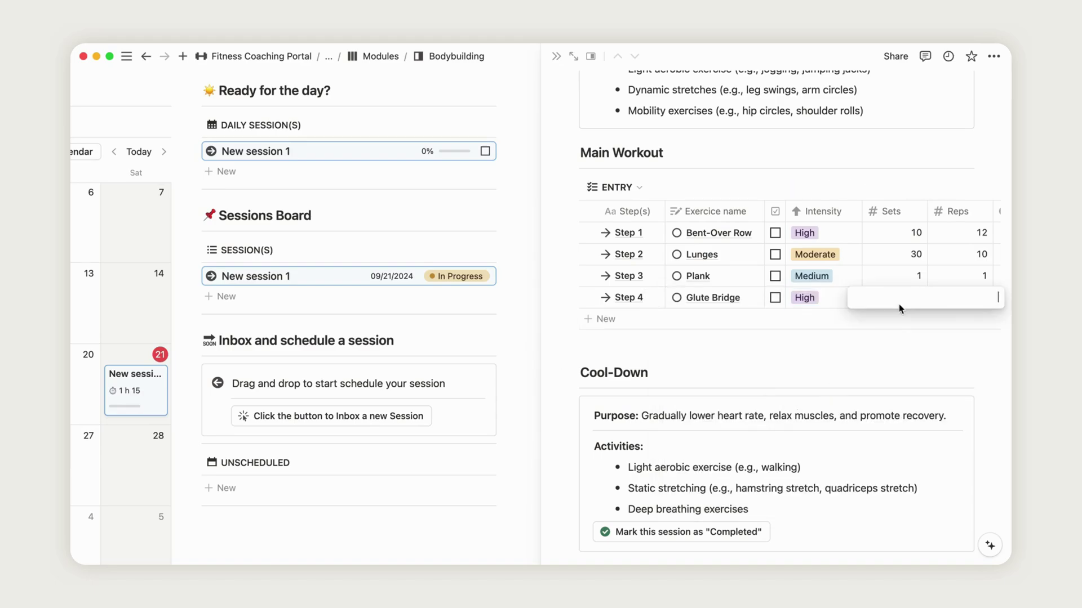
text(3)
key(Return)
click(952, 298)
text(3)
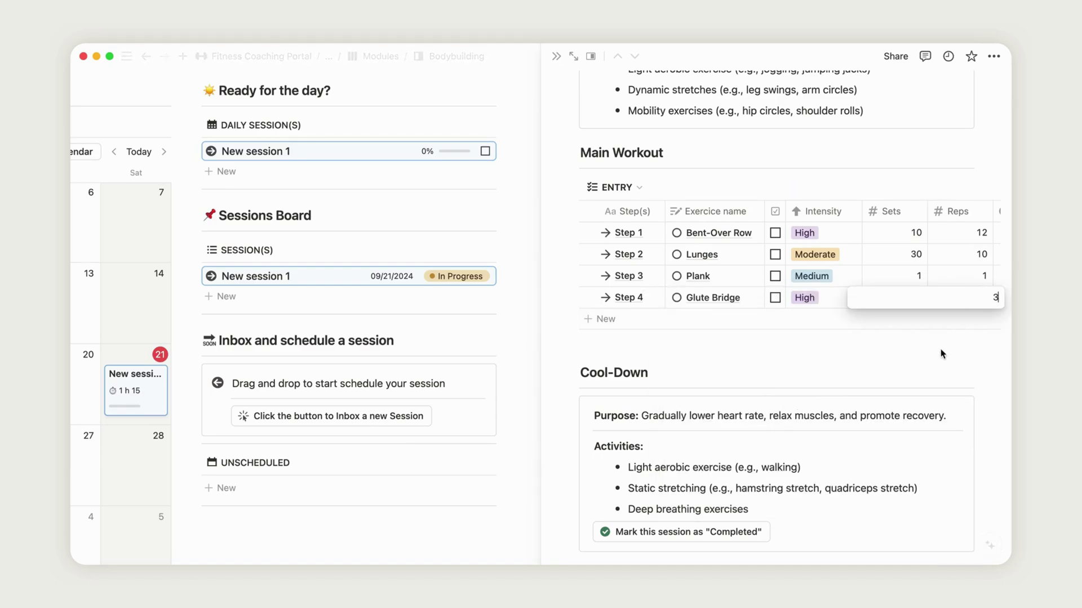
key(Return)
scroll(951, 289, right, 3)
click(926, 299)
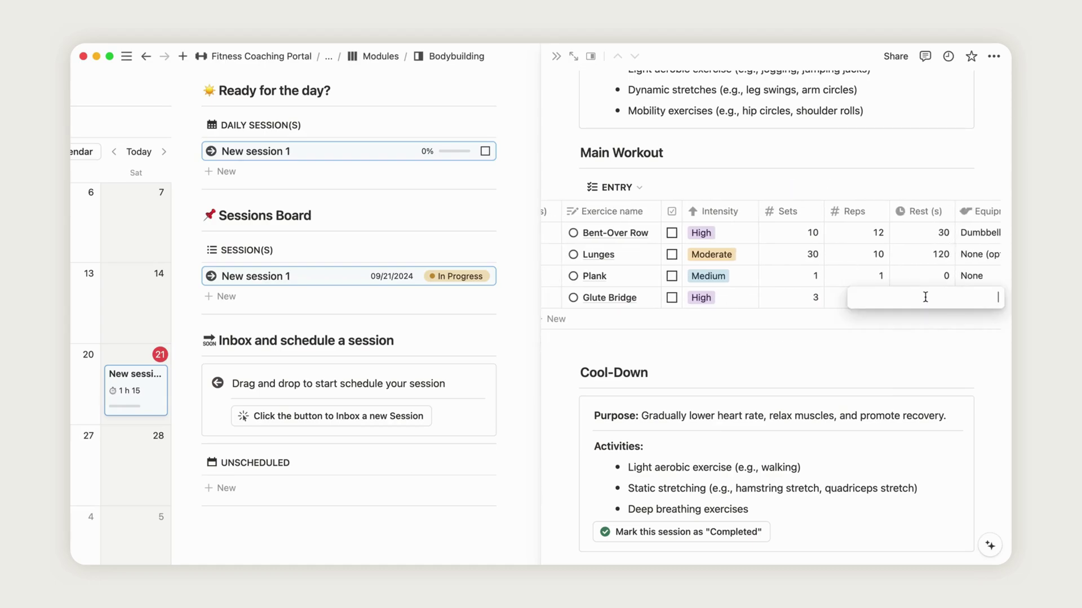
text(60)
key(Return)
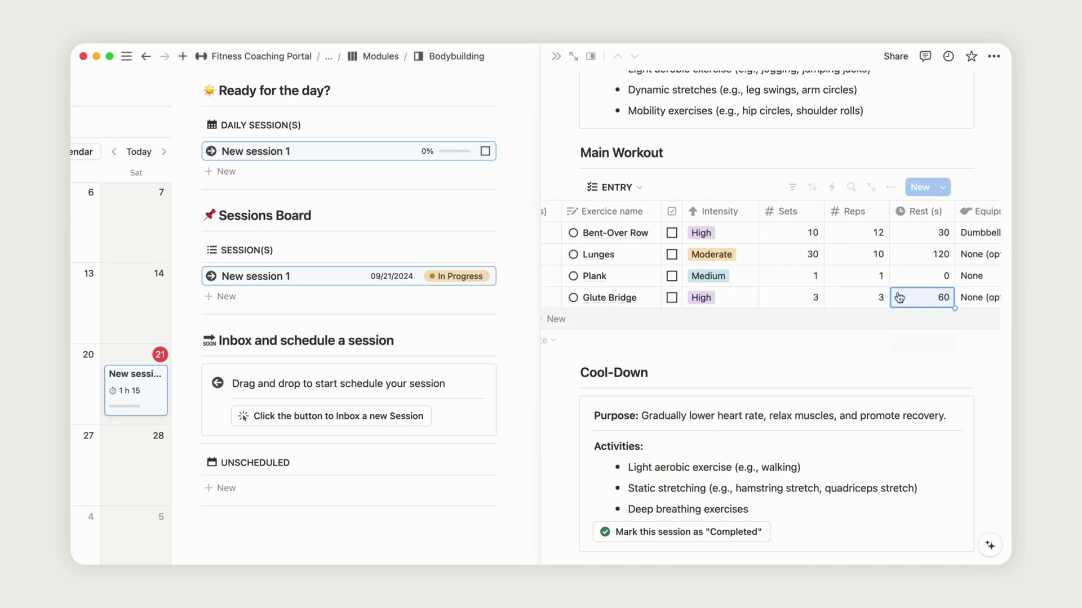
- Switch the Main Workout table to the WHAT TO DO view and examine each step's instructions and needed equipment
scroll(876, 280, left, 3)
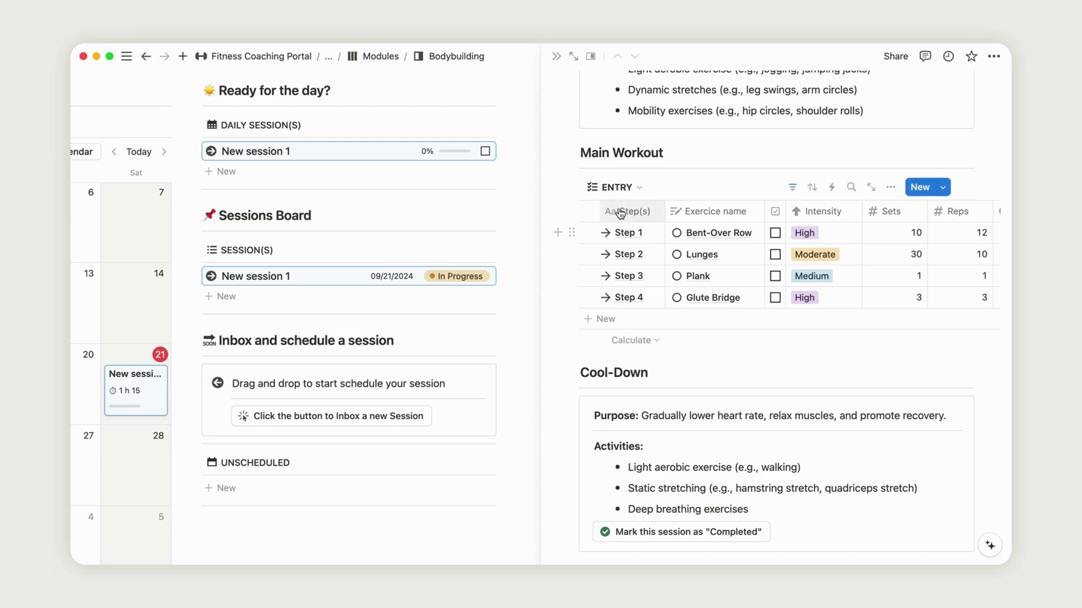
click(629, 186)
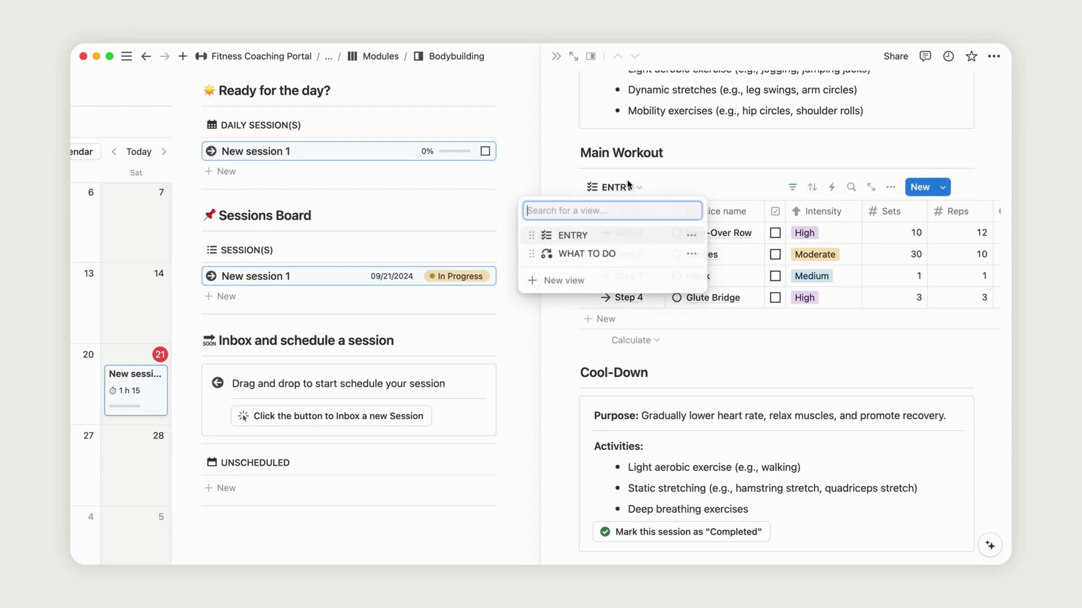
click(625, 255)
scroll(790, 251, right, 5)
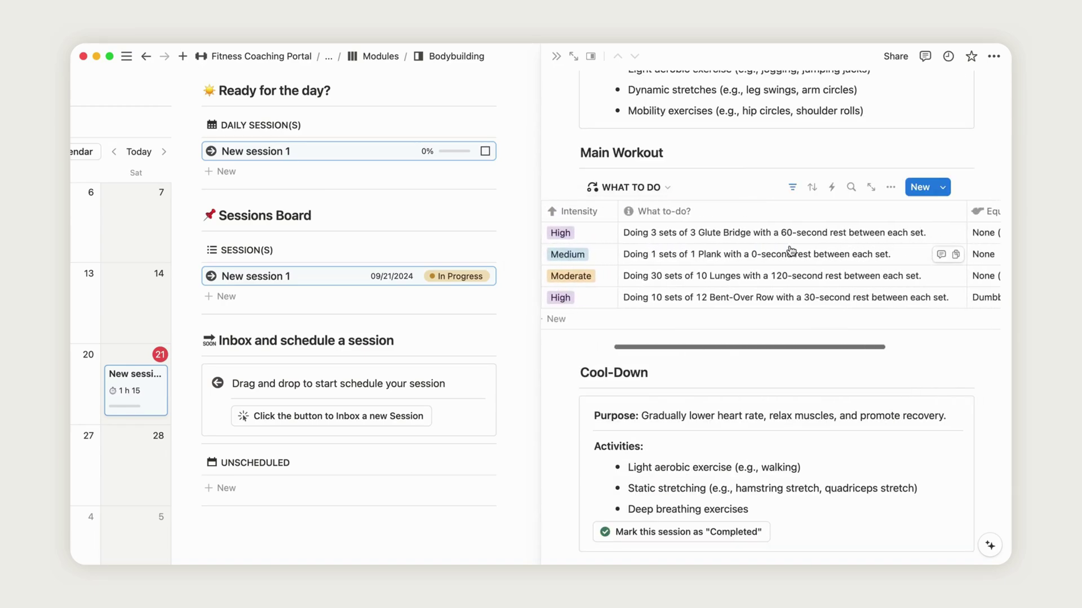
click(648, 187)
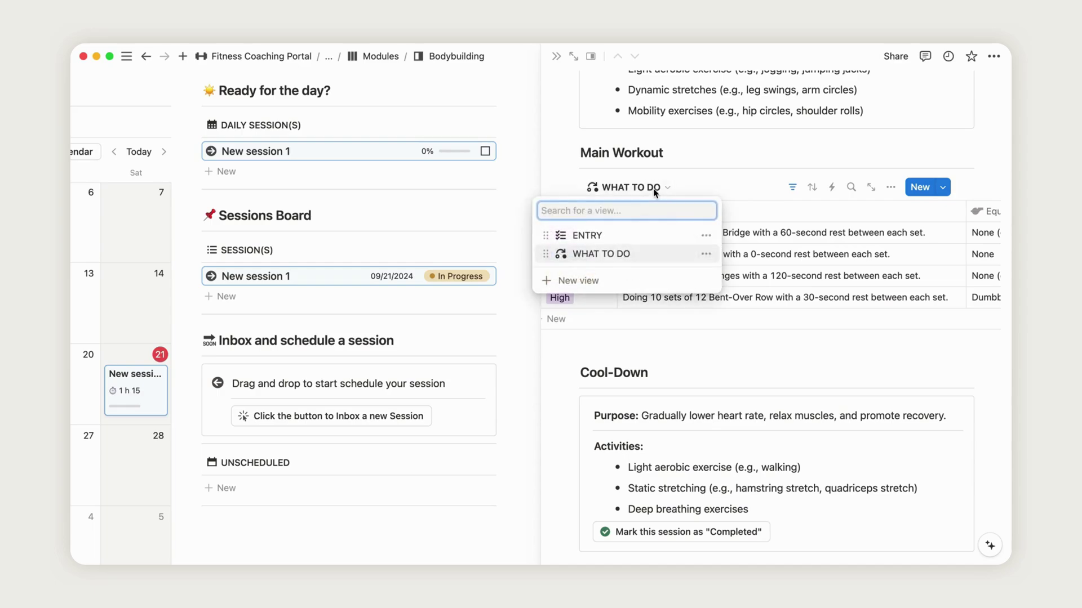
click(648, 187)
scroll(819, 252, right, 3)
scroll(819, 252, right, 3)
scroll(778, 282, down, 2)
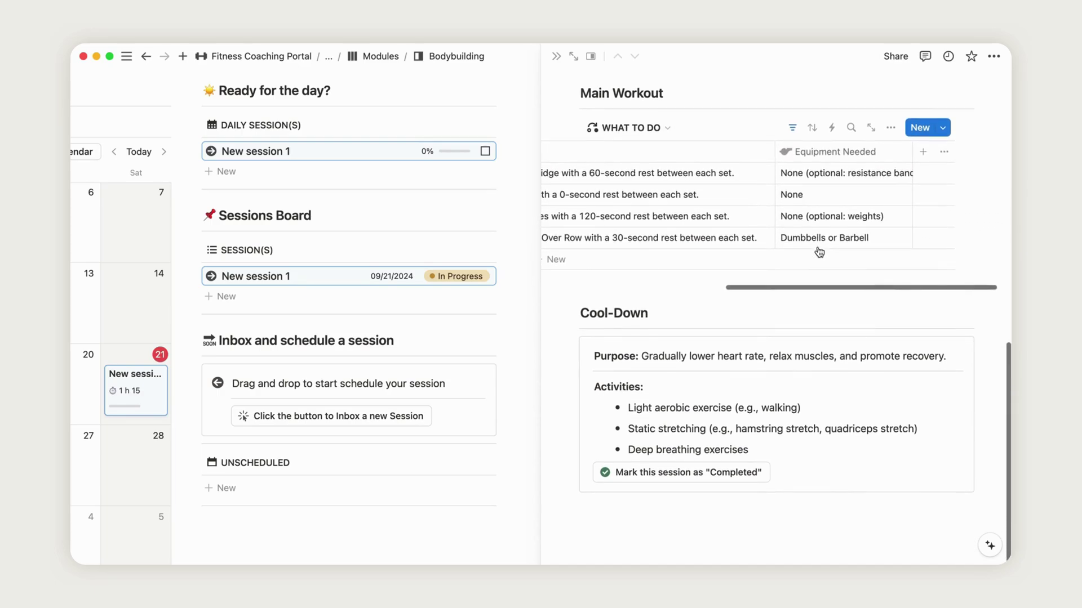
- Mark the session as Completed, check off all four workout steps and close the session page
click(698, 475)
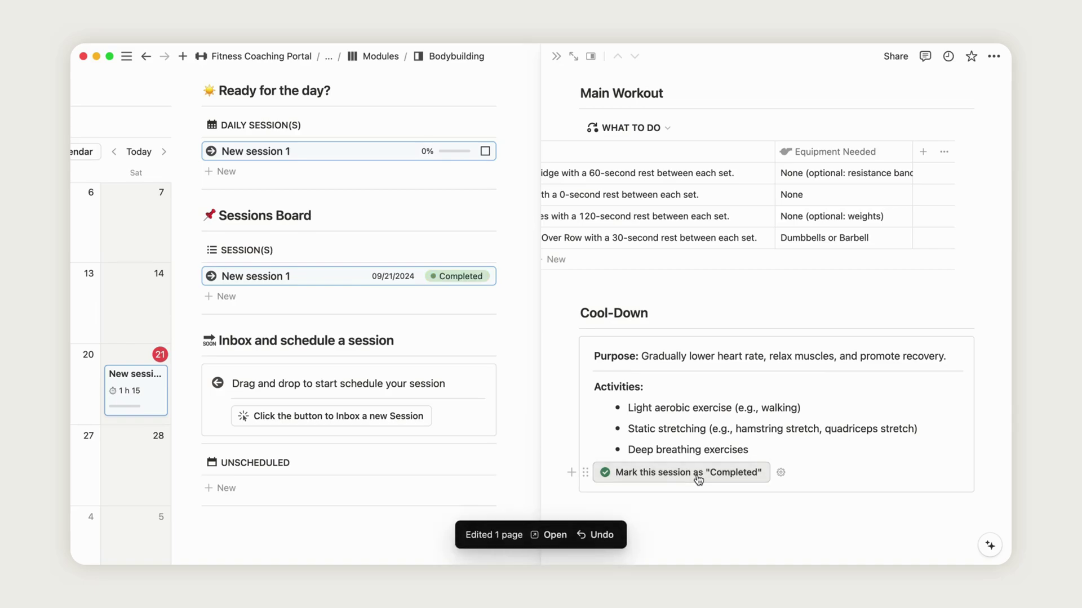
scroll(704, 199, left, 5)
scroll(704, 198, left, 3)
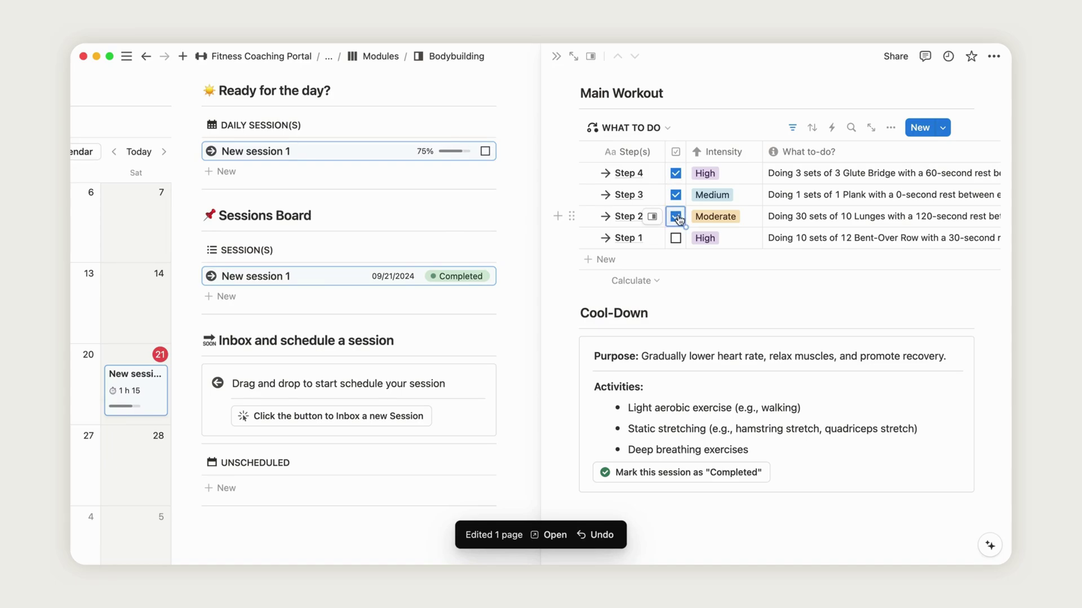
click(676, 239)
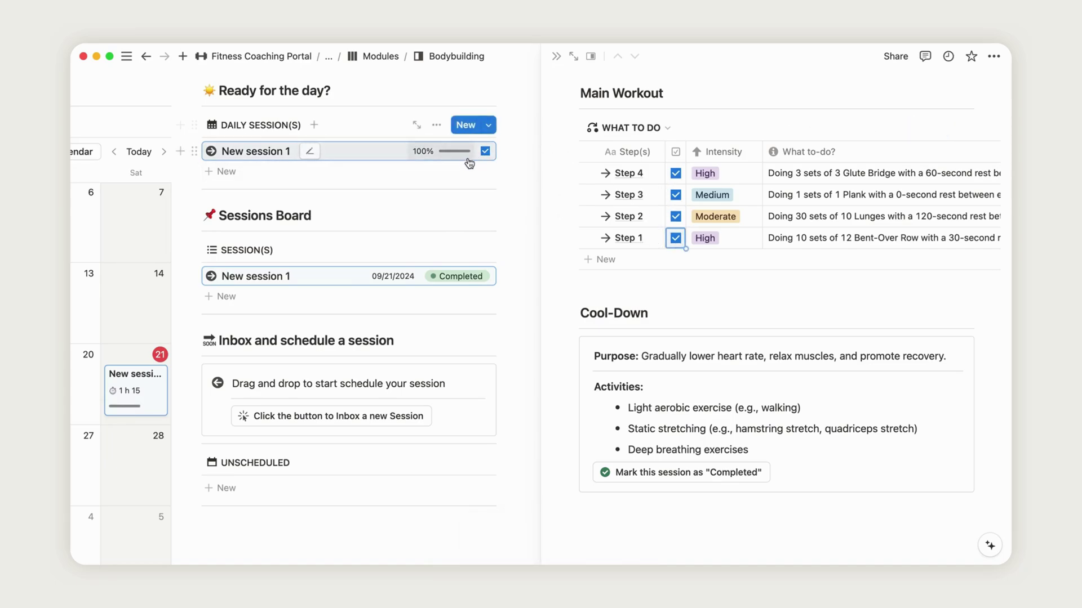
click(556, 56)
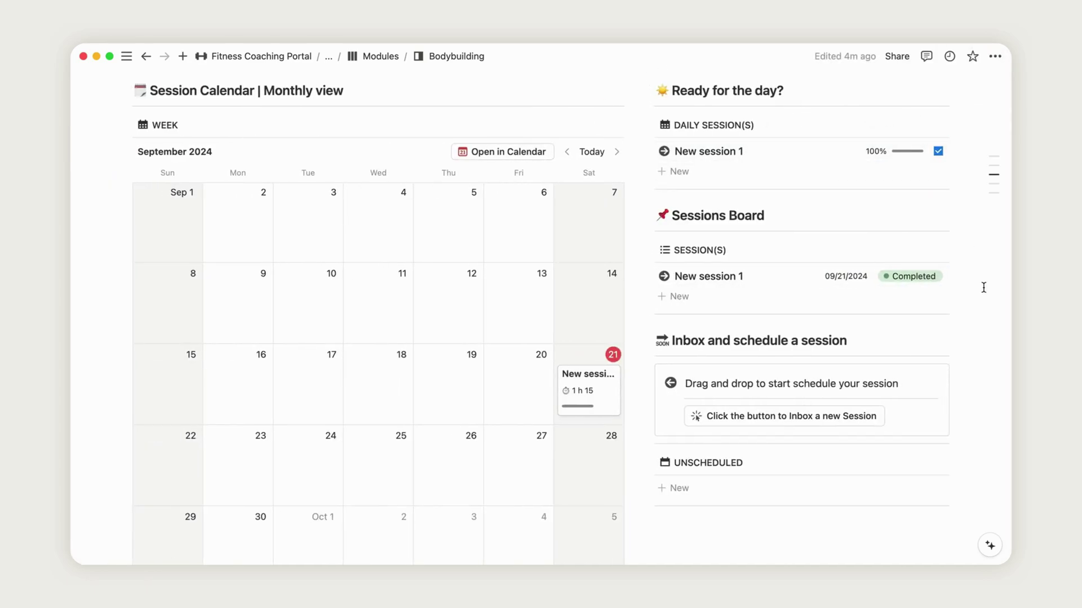
- Show the workouts overview in its WHAT TO-DO view and examine the session's steps there
scroll(983, 287, down, 4)
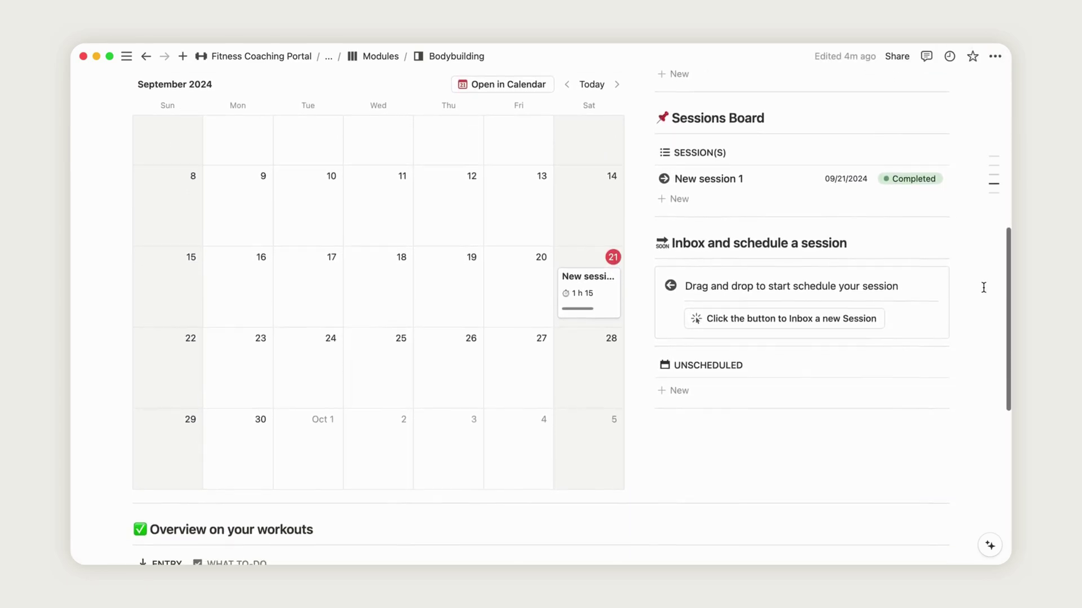
scroll(983, 287, down, 15)
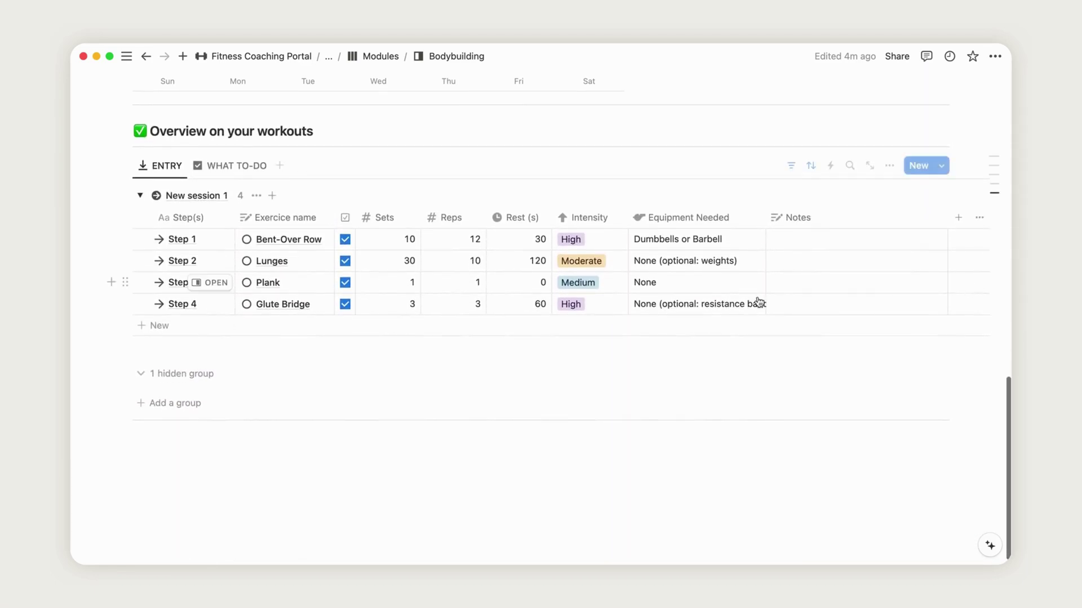
click(237, 165)
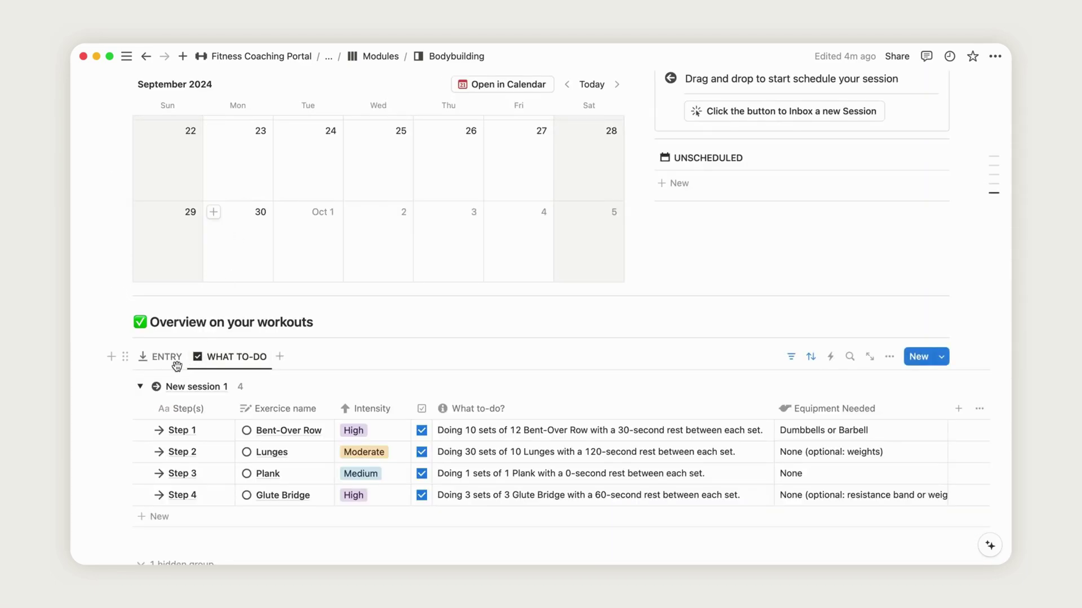
scroll(177, 366, down, 7)
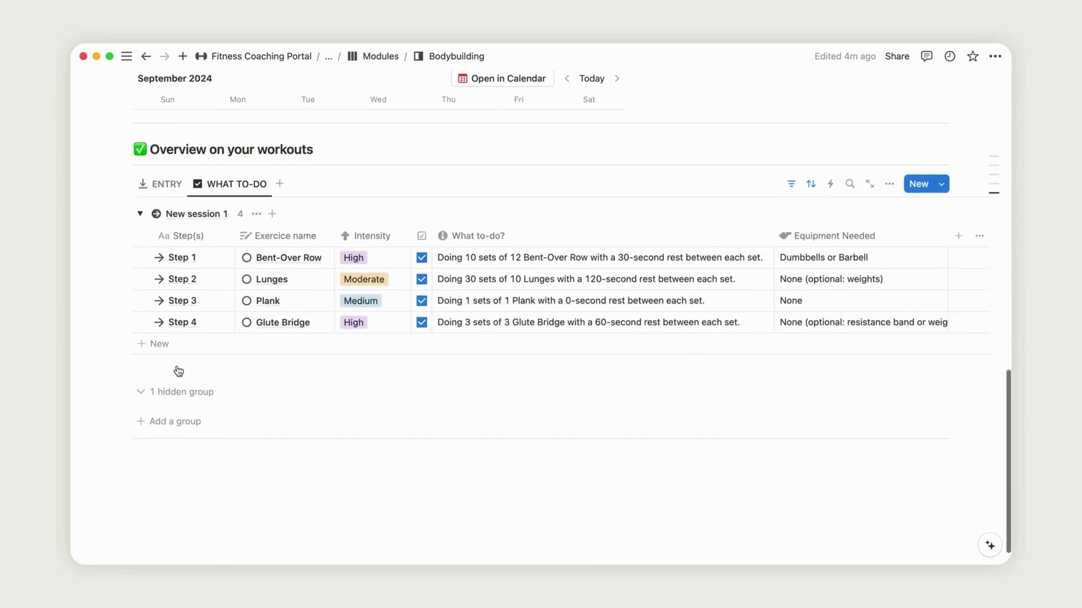
- Create a workout session on September 23 in the session calendar and set its type to Flexibility
scroll(178, 369, up, 12)
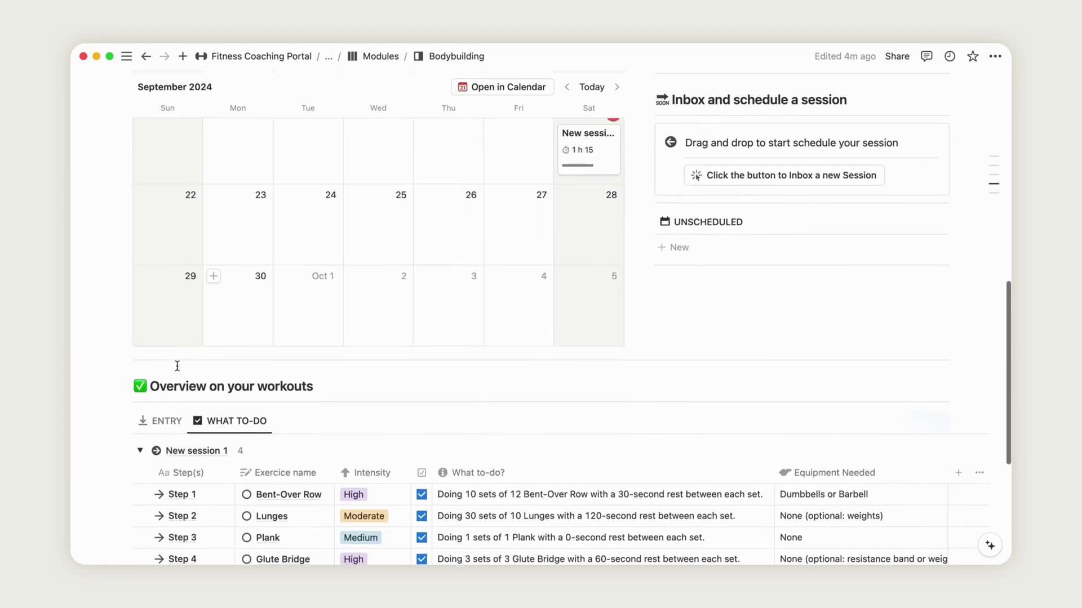
scroll(177, 367, up, 4)
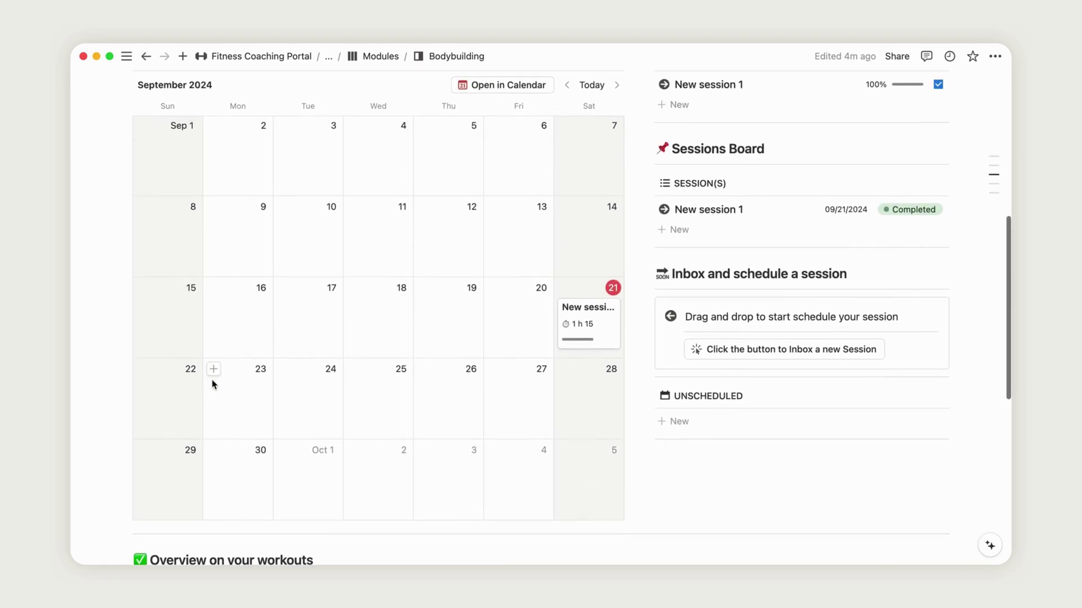
click(214, 369)
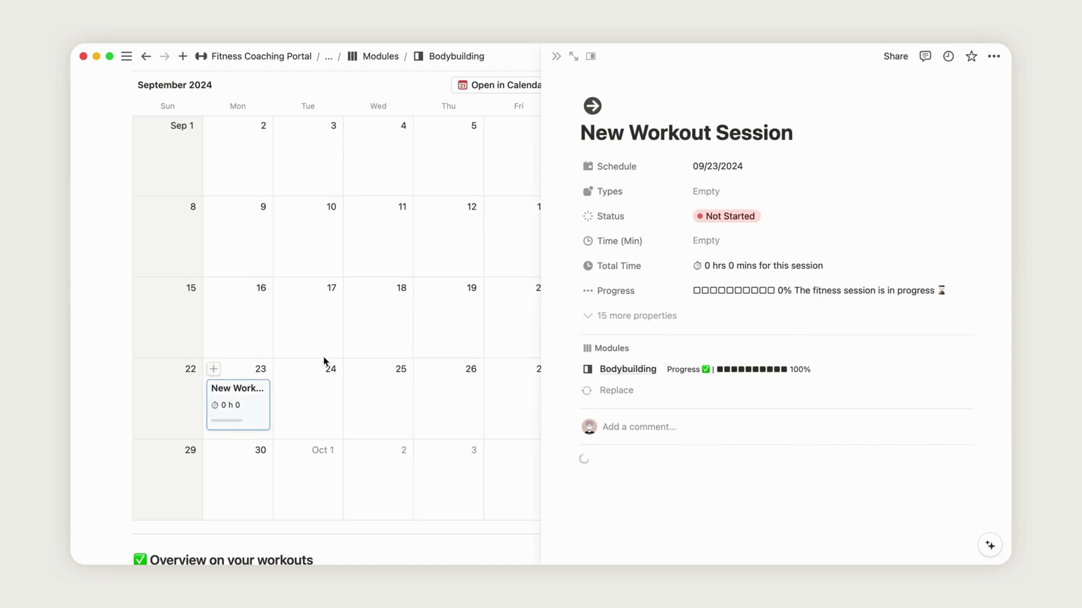
click(727, 194)
click(756, 271)
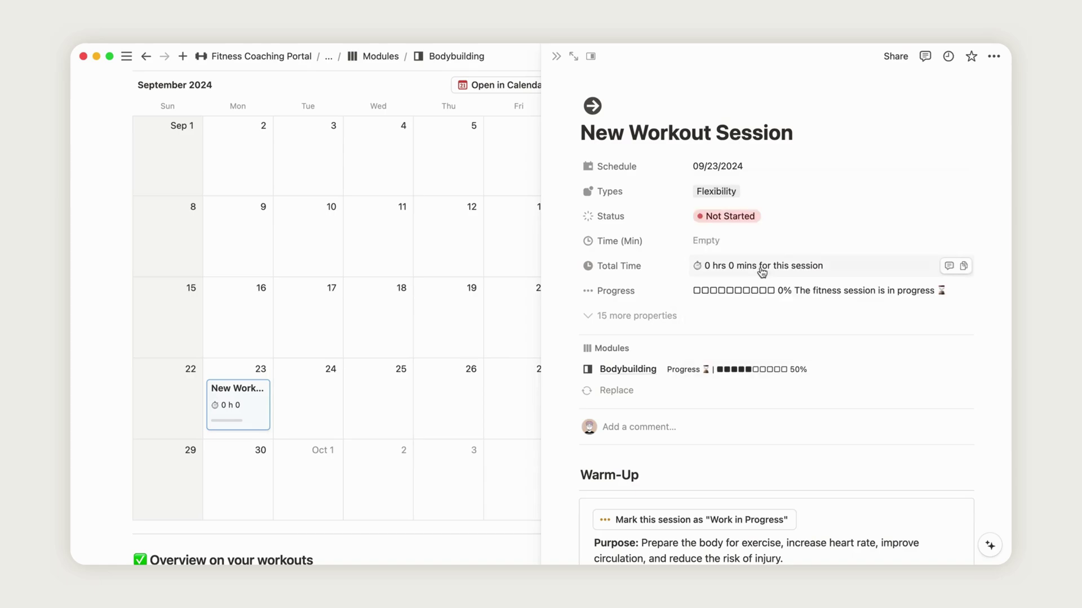
scroll(764, 273, down, 2)
click(771, 178)
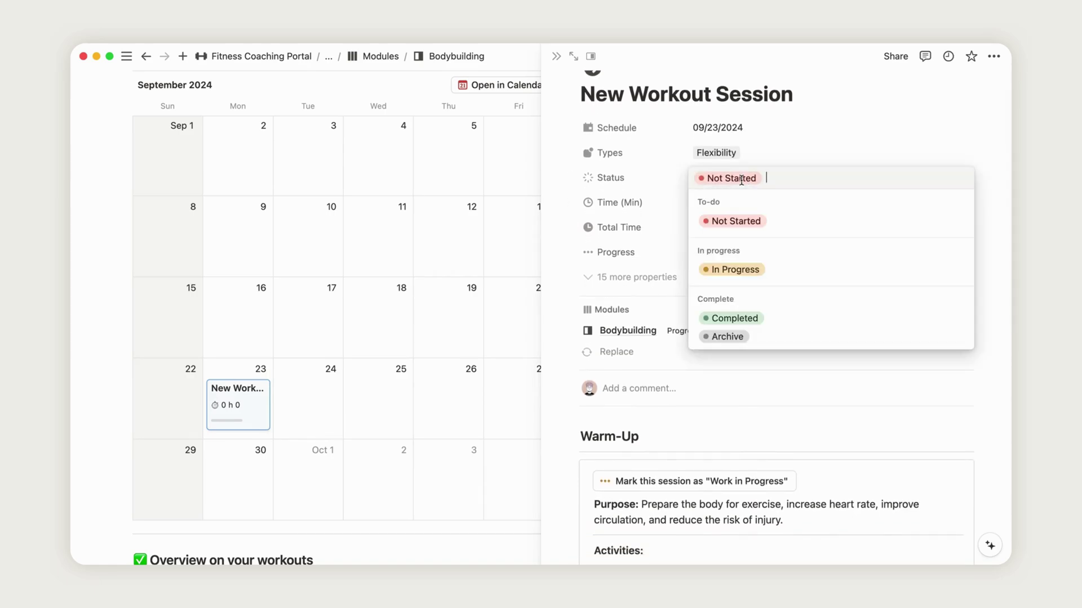
click(773, 162)
- Mark the September 23 session as Work in Progress from its Warm-Up section
scroll(766, 310, down, 4)
scroll(760, 352, down, 10)
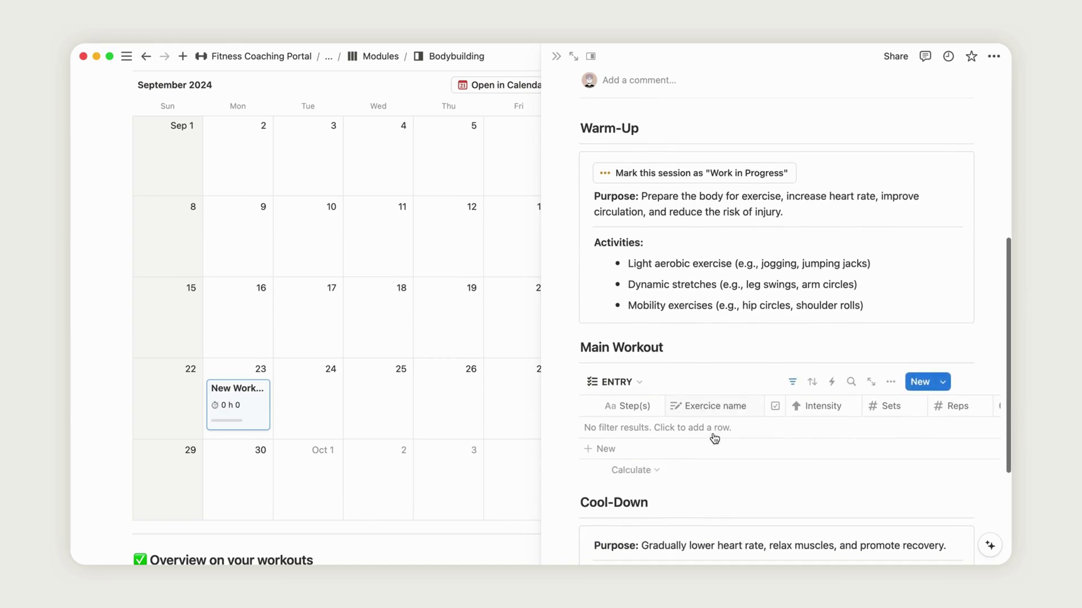
click(666, 174)
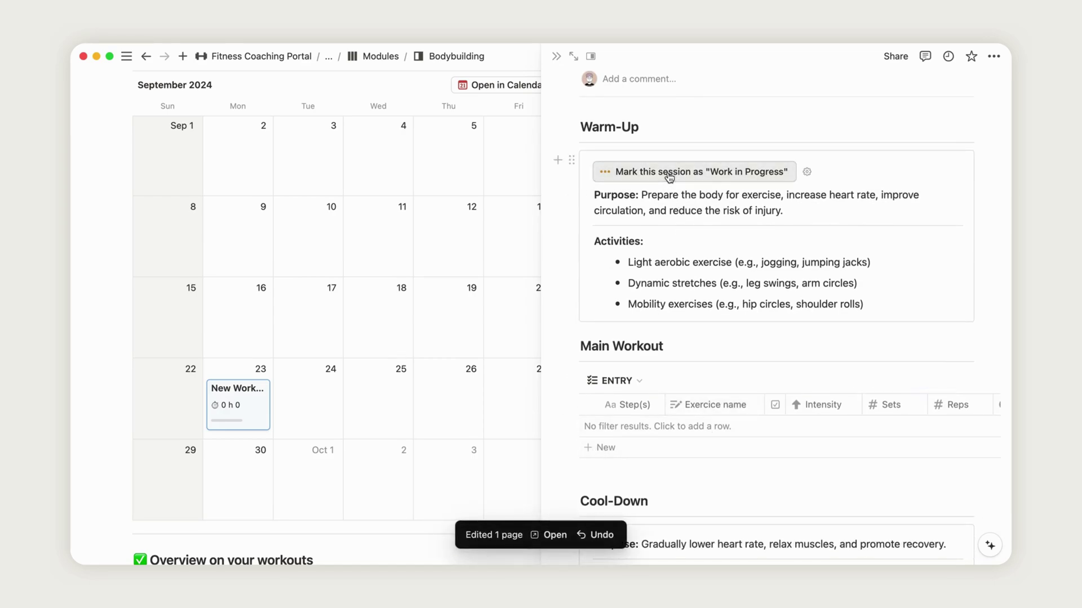
- Add two entries named Step 1 and Step 2 to the session's Main Workout table
click(599, 449)
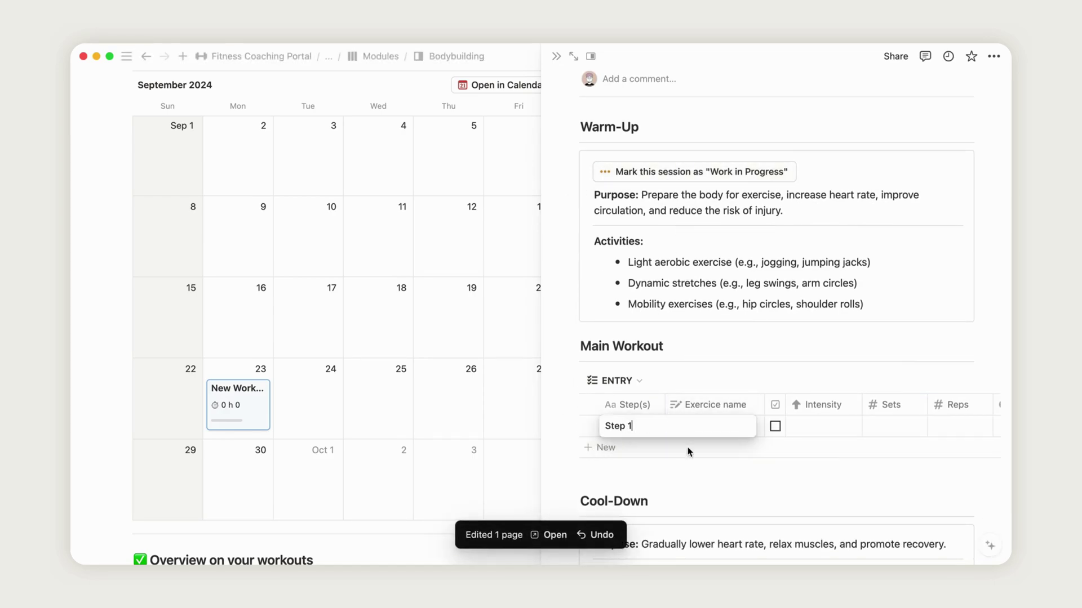
text(1)
key(Return)
click(605, 449)
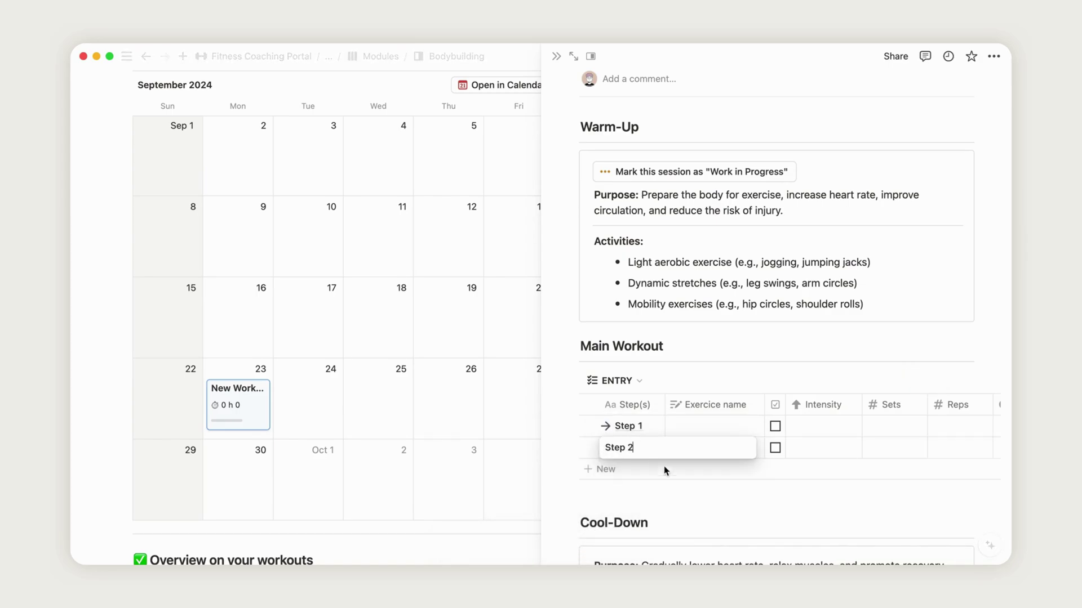
key(Return)
- Link Step 1 to the Squat exercise and set its intensity to Moderate
click(712, 426)
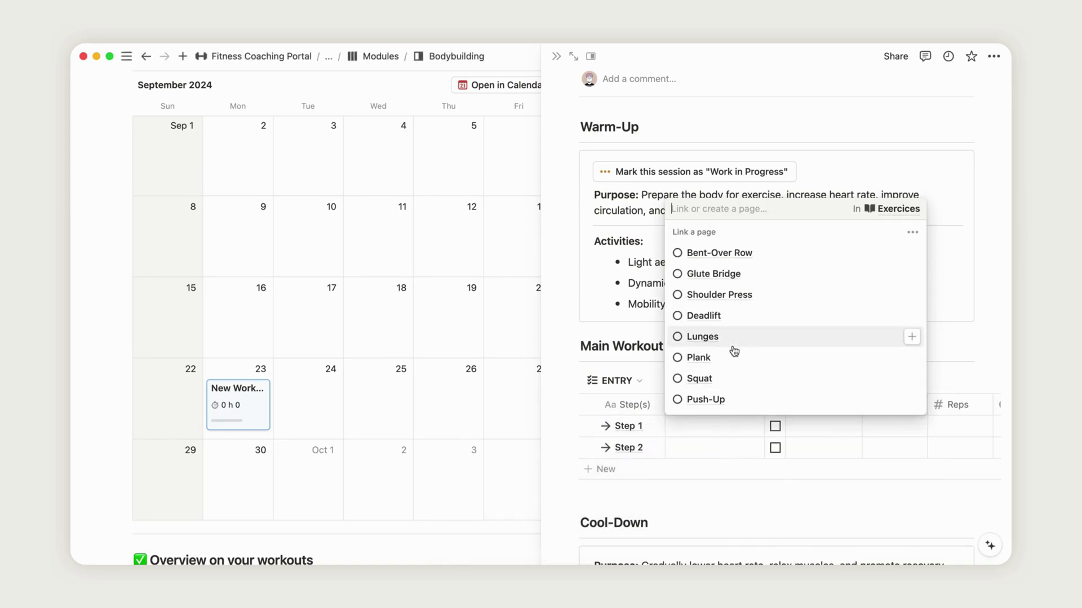
click(715, 380)
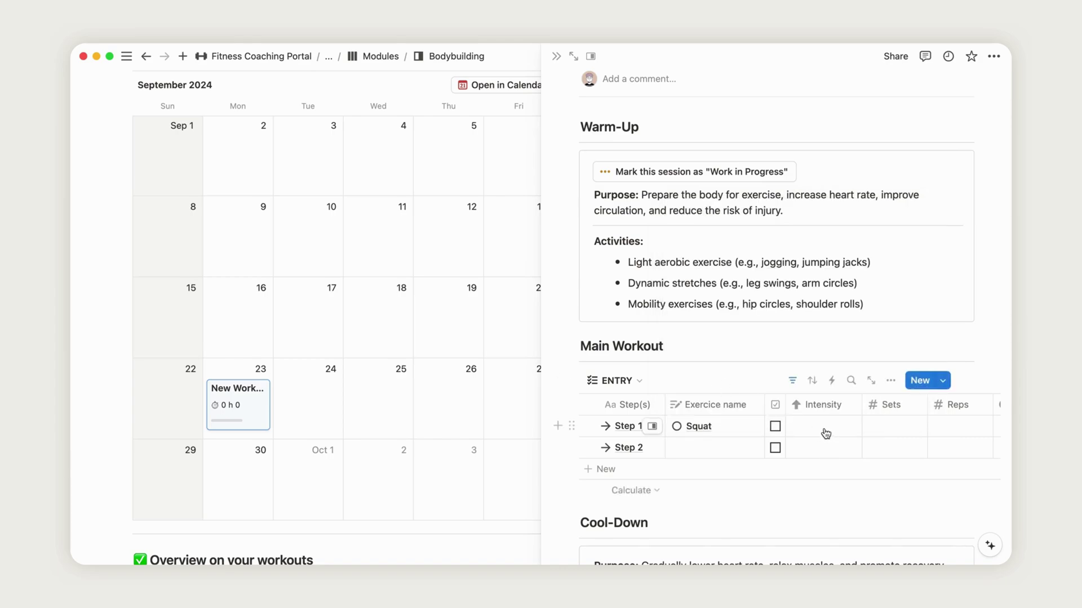
click(825, 433)
click(846, 503)
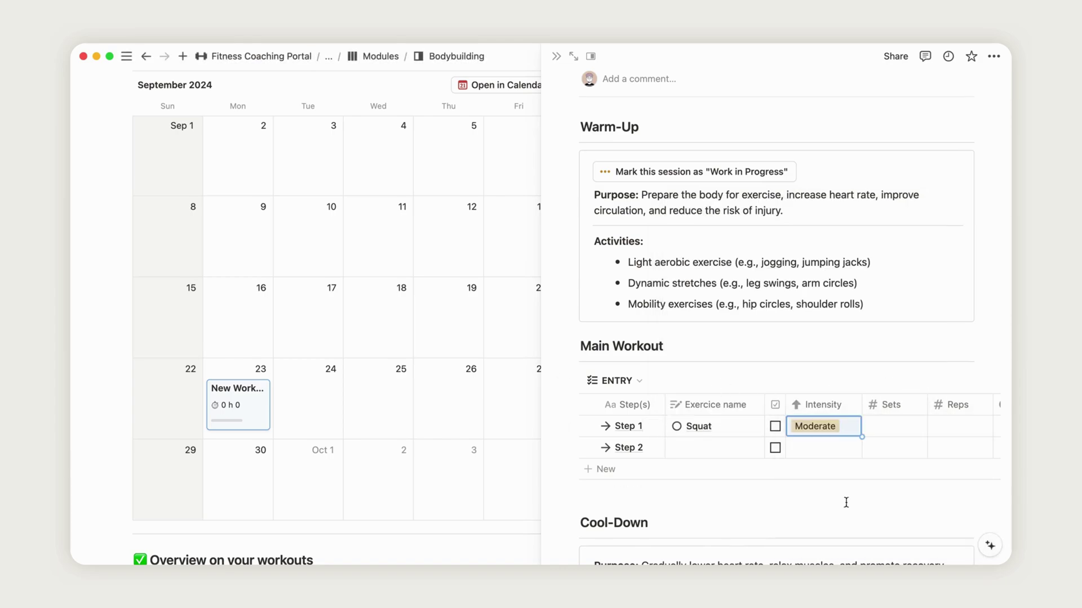
- Set Step 1 to 30 sets, 30 reps and 120 seconds of rest
click(901, 429)
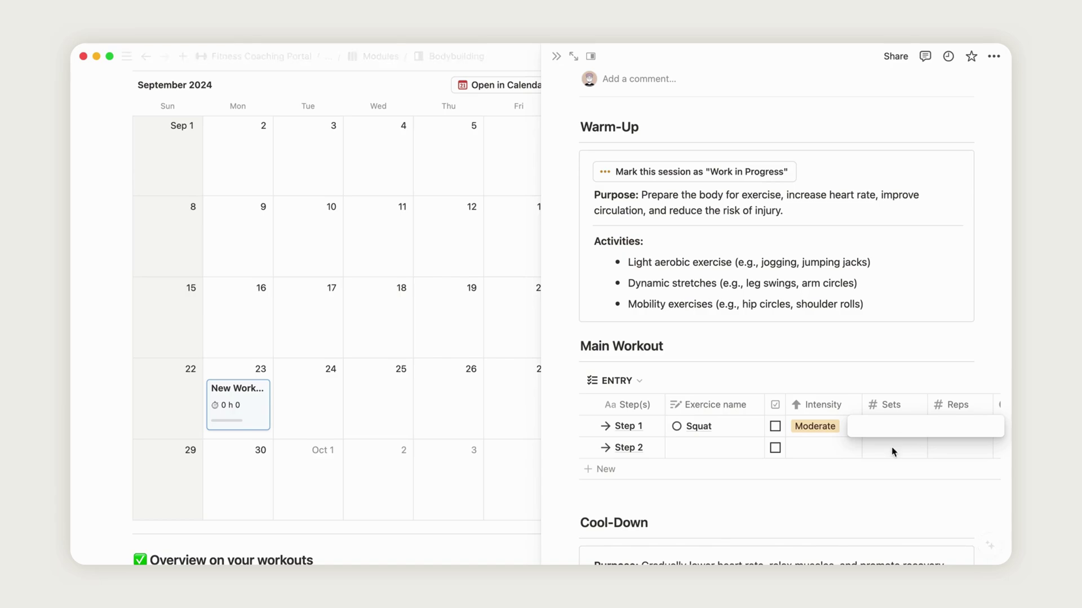
scroll(856, 462, right, 5)
click(762, 430)
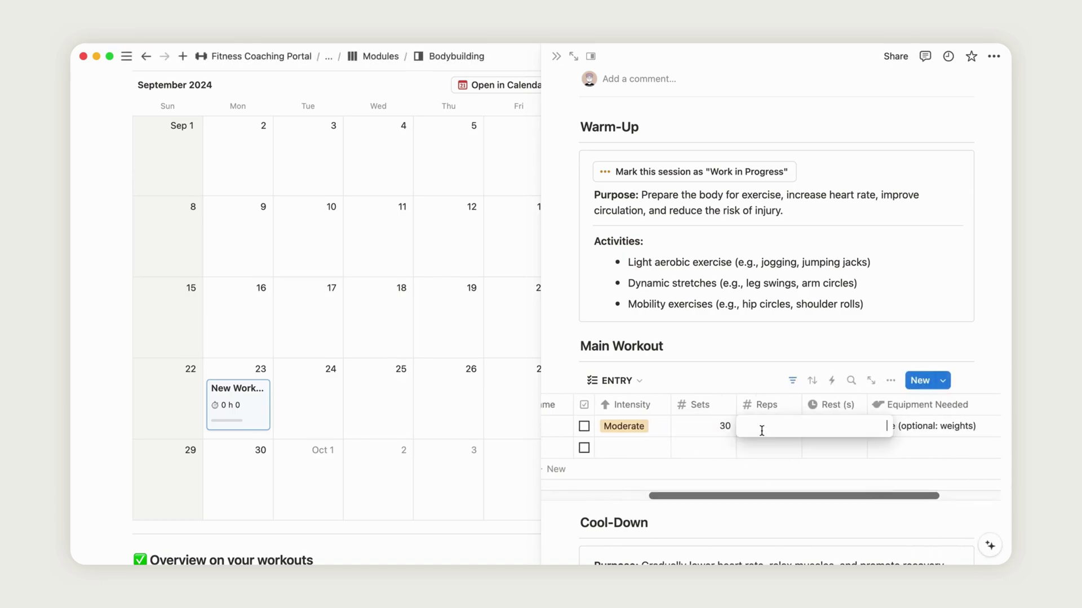
key(Return)
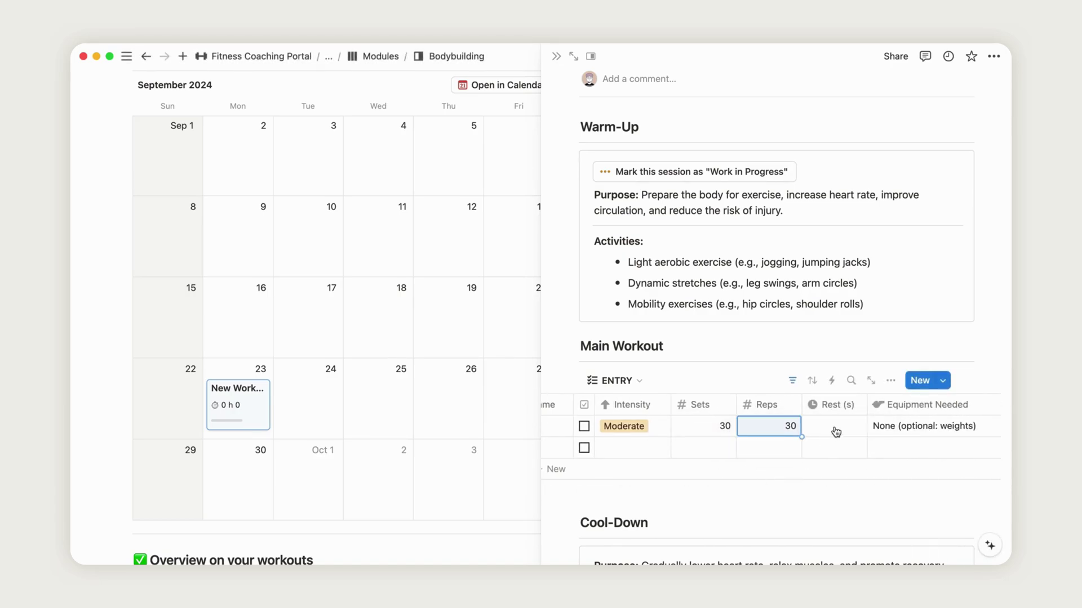
click(835, 429)
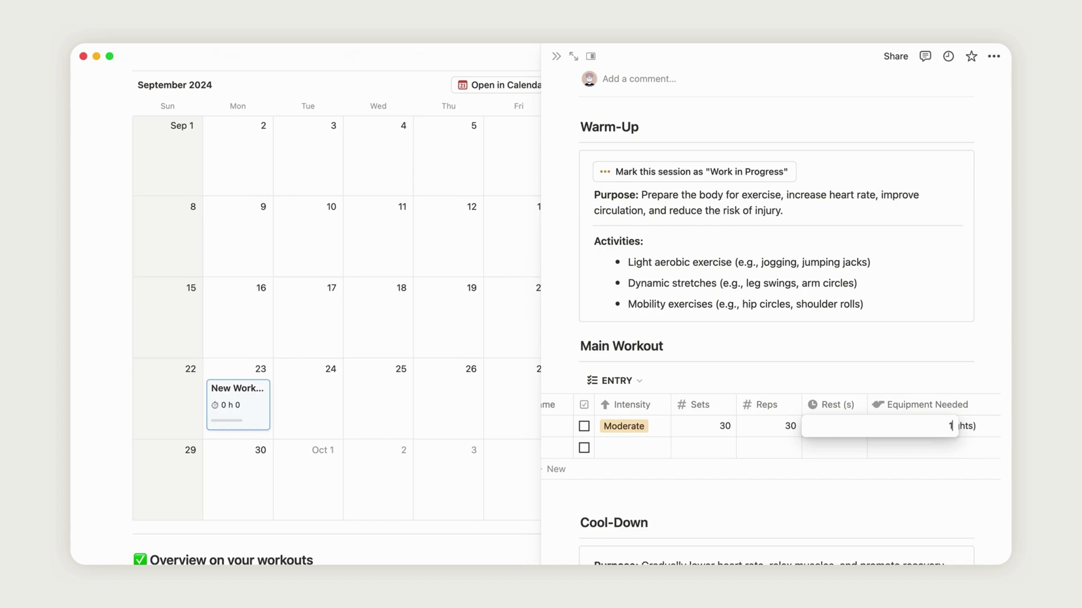
key(Return)
scroll(824, 484, left, 3)
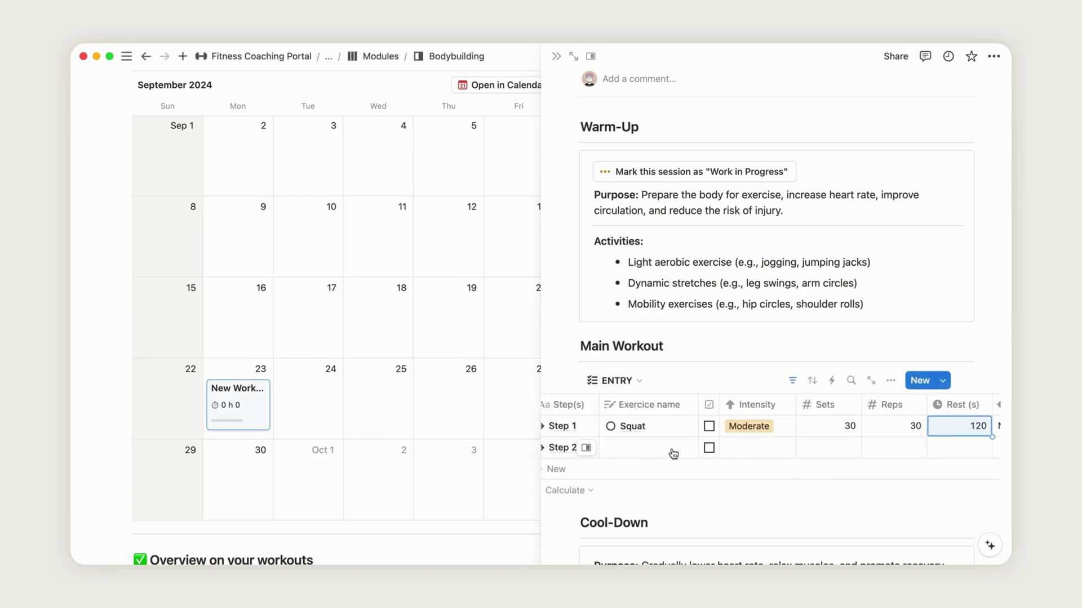
- Link Step 2 to the Deadlift exercise and set its intensity to High
click(652, 454)
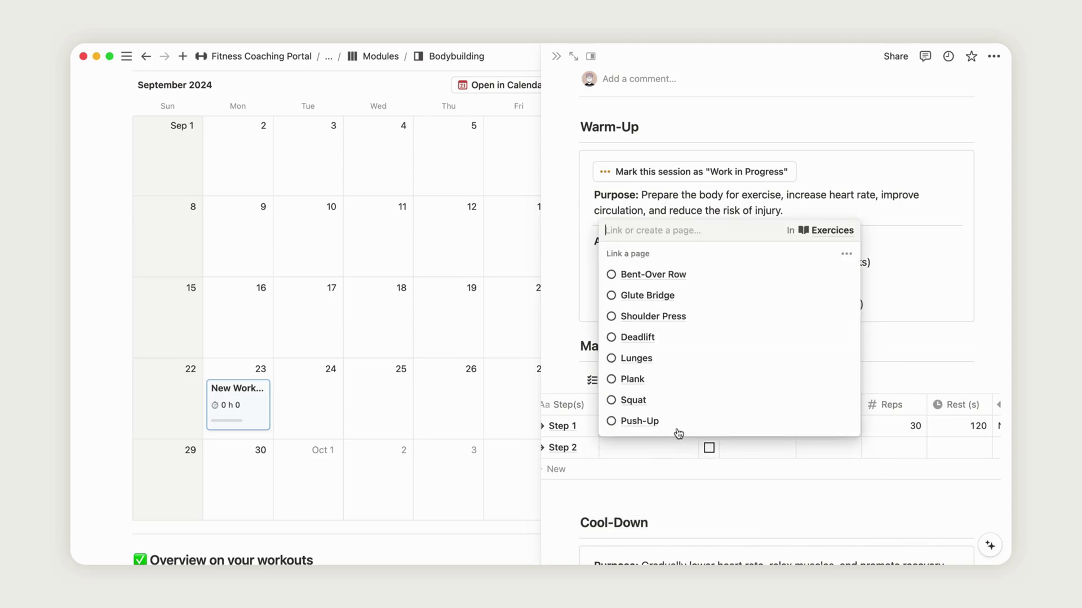
click(659, 338)
click(772, 454)
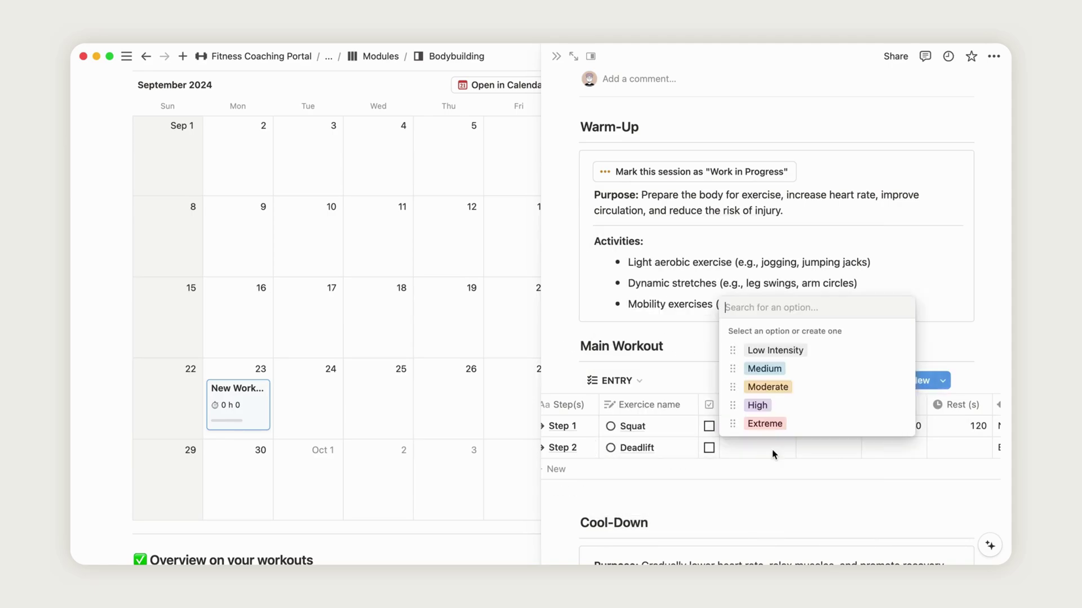
click(757, 405)
- Set Step 2 in the Main Workout table to 9 sets, 10 reps and 60 seconds of rest, and close the session
click(830, 447)
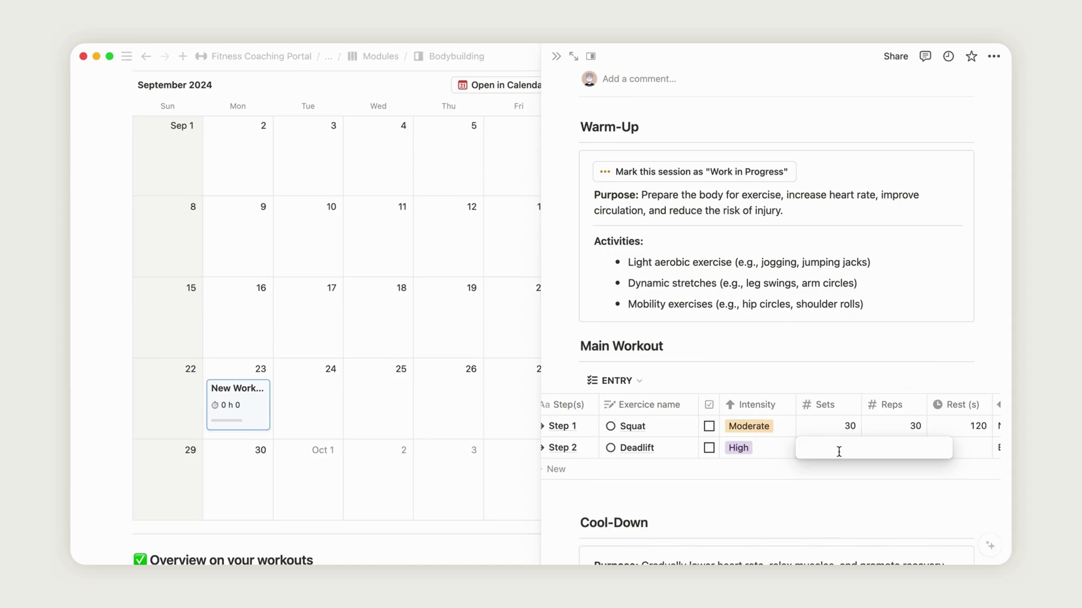
text(9)
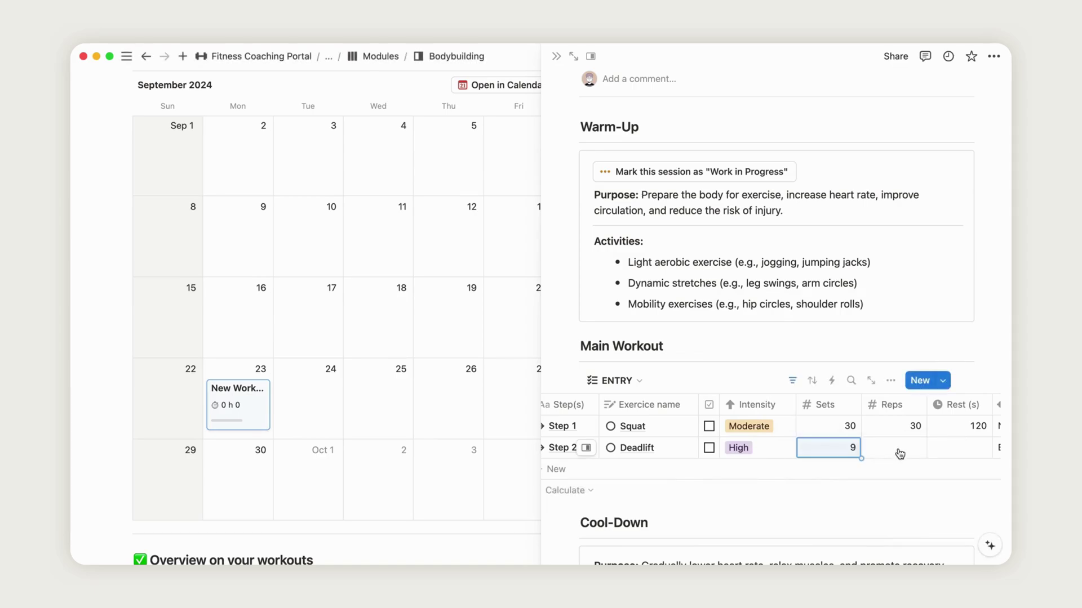
click(898, 448)
text(10)
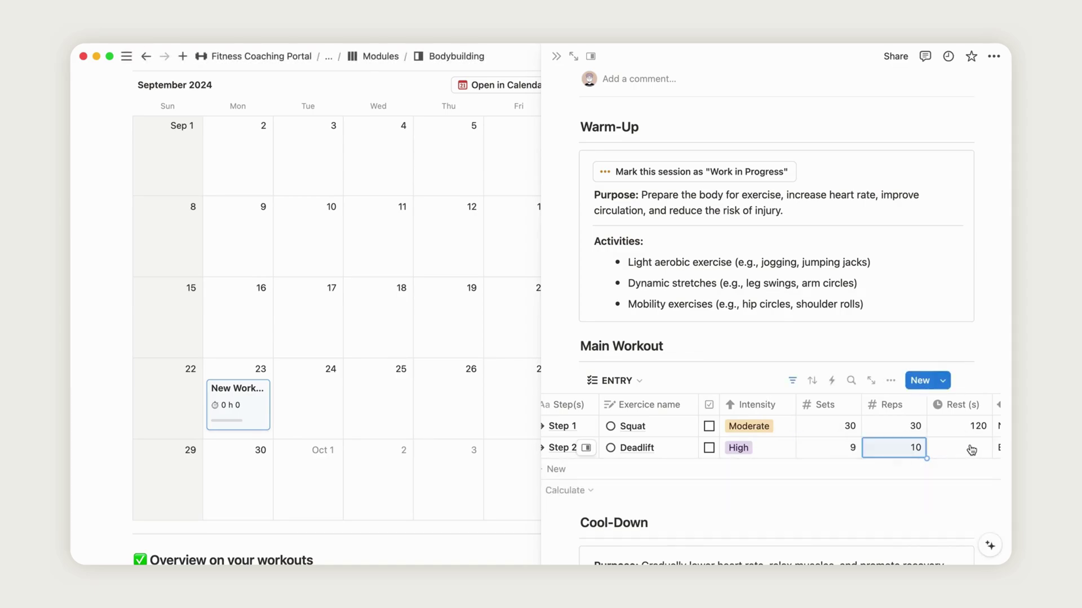
click(969, 447)
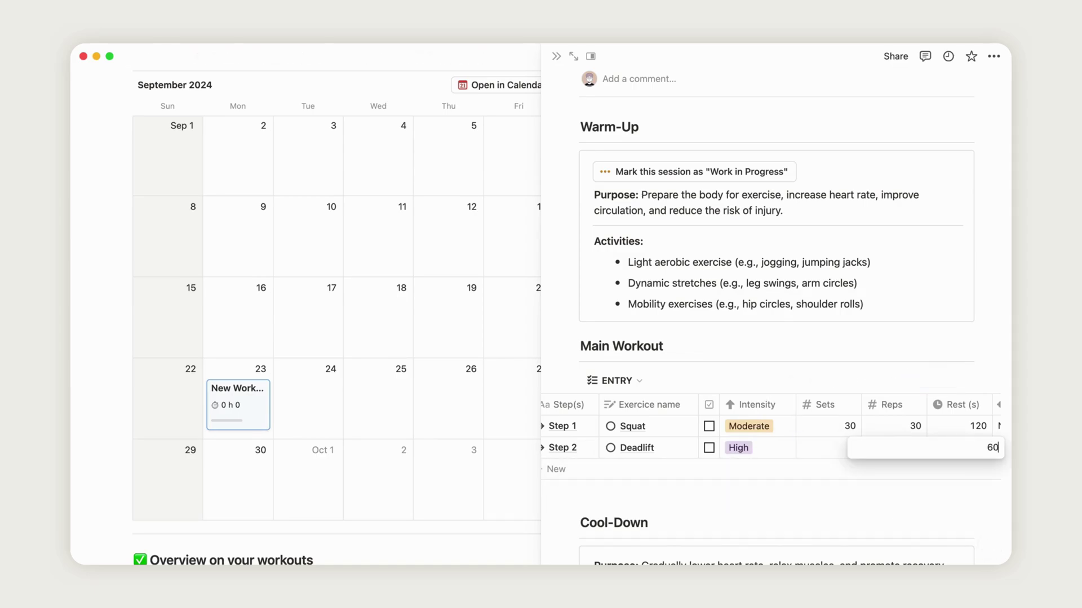
text(60)
key(Return)
scroll(946, 401, left, 3)
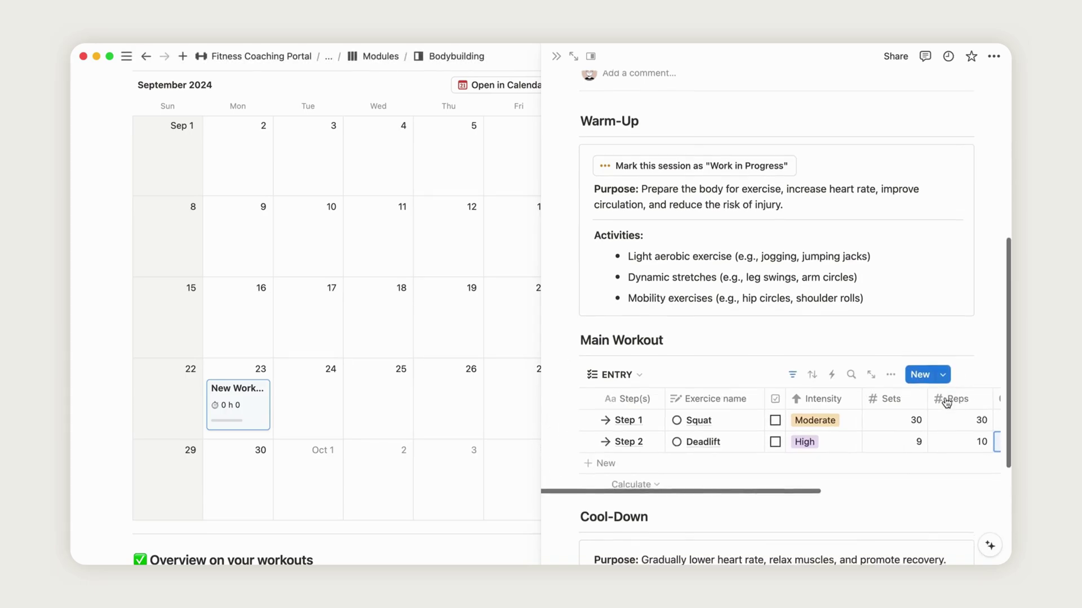
scroll(947, 401, down, 4)
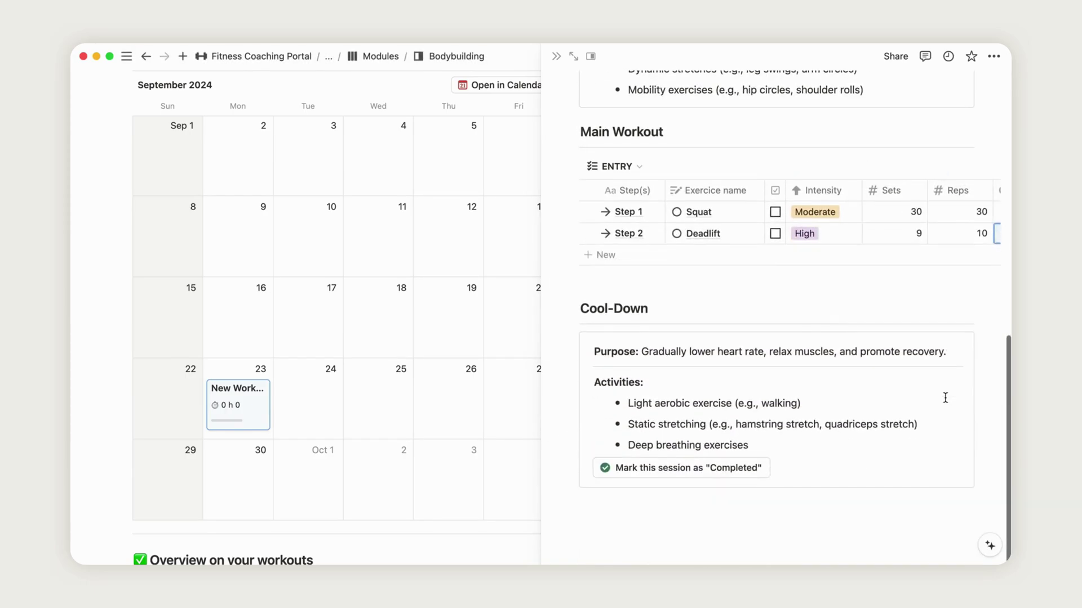
click(556, 57)
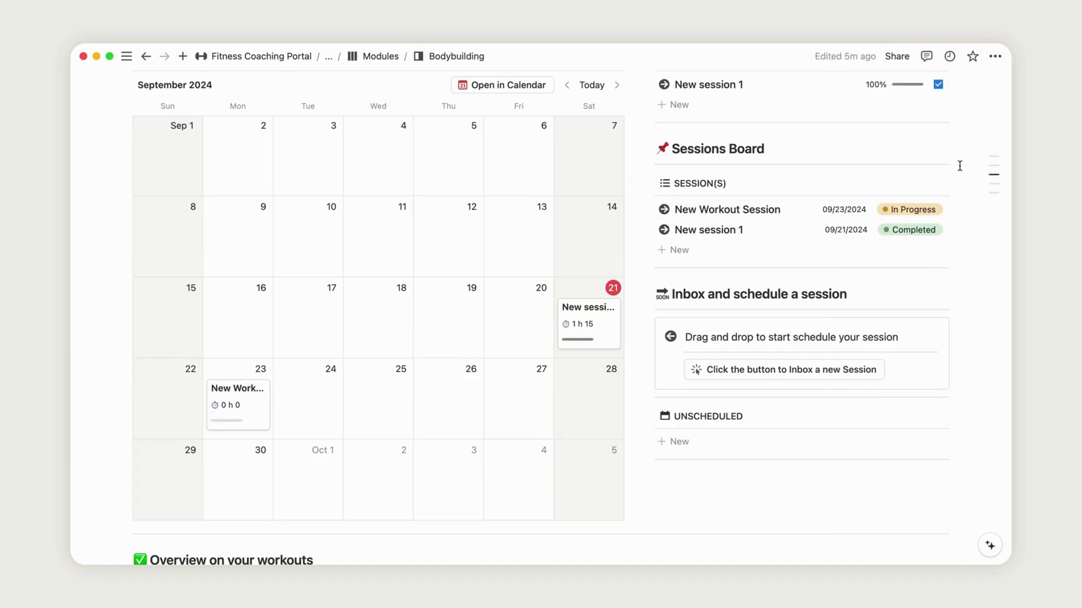
- Set the September 23 workout session's time to 60 minutes and return to the Bodybuilding page
click(248, 417)
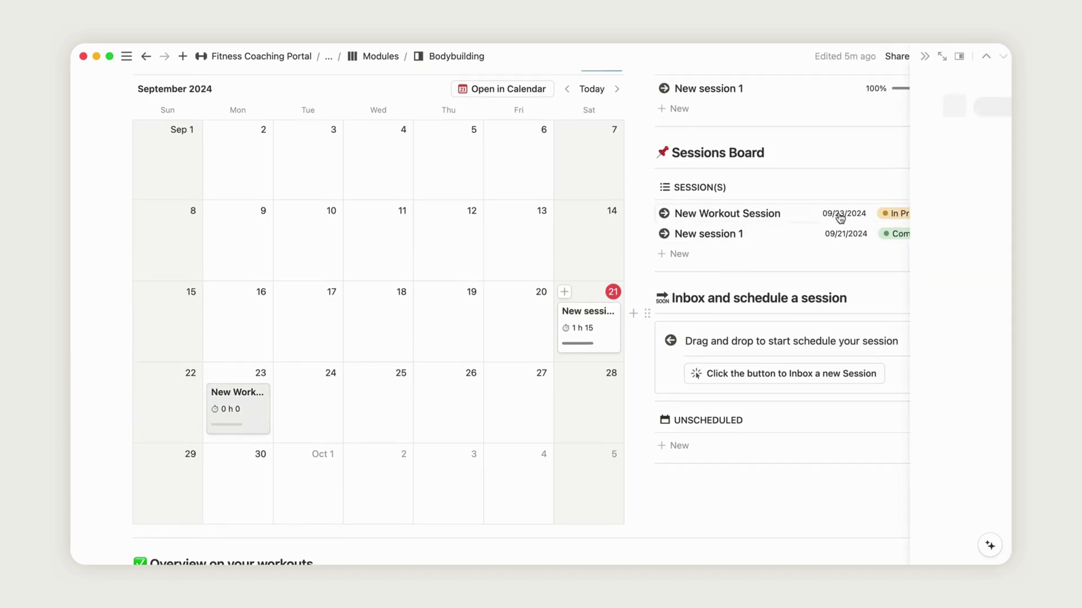
click(731, 240)
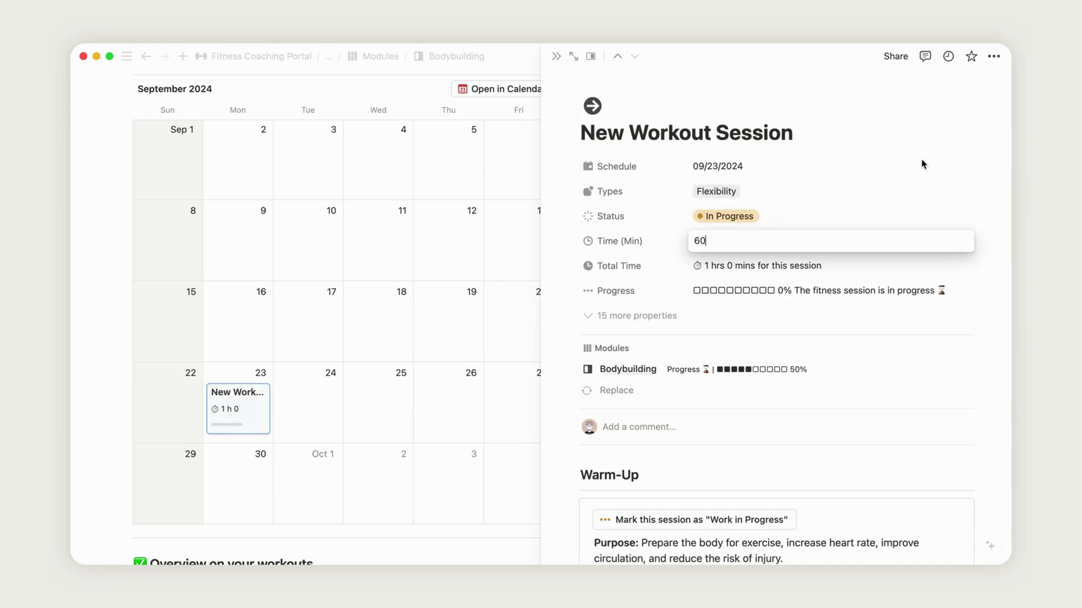
key(Return)
click(552, 58)
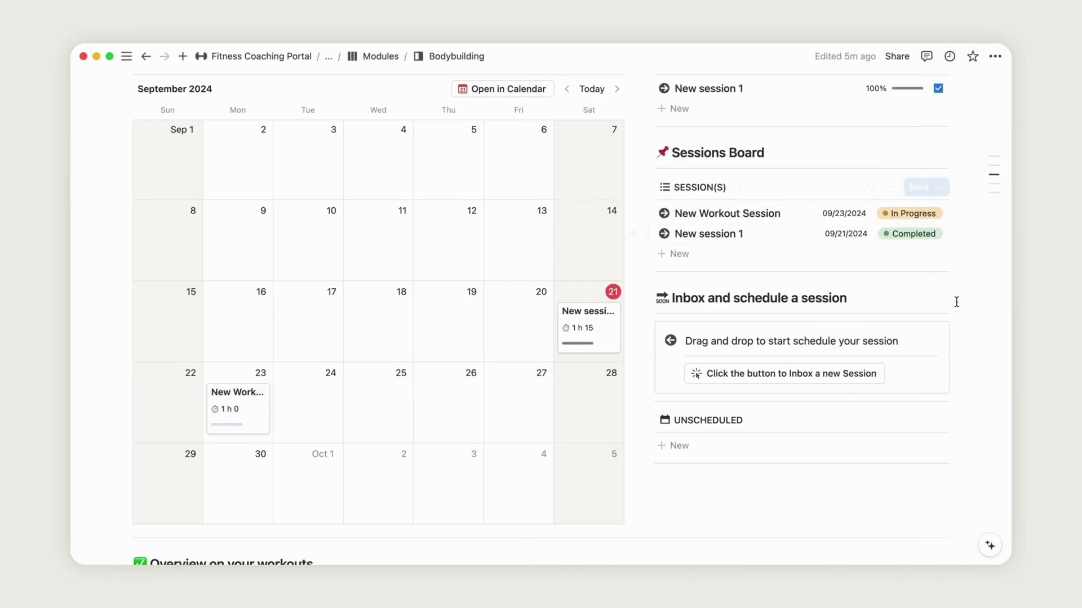
- Review both sessions in the workouts overview, in the What To-Do view and the Entry view
scroll(958, 302, down, 8)
scroll(956, 302, down, 2)
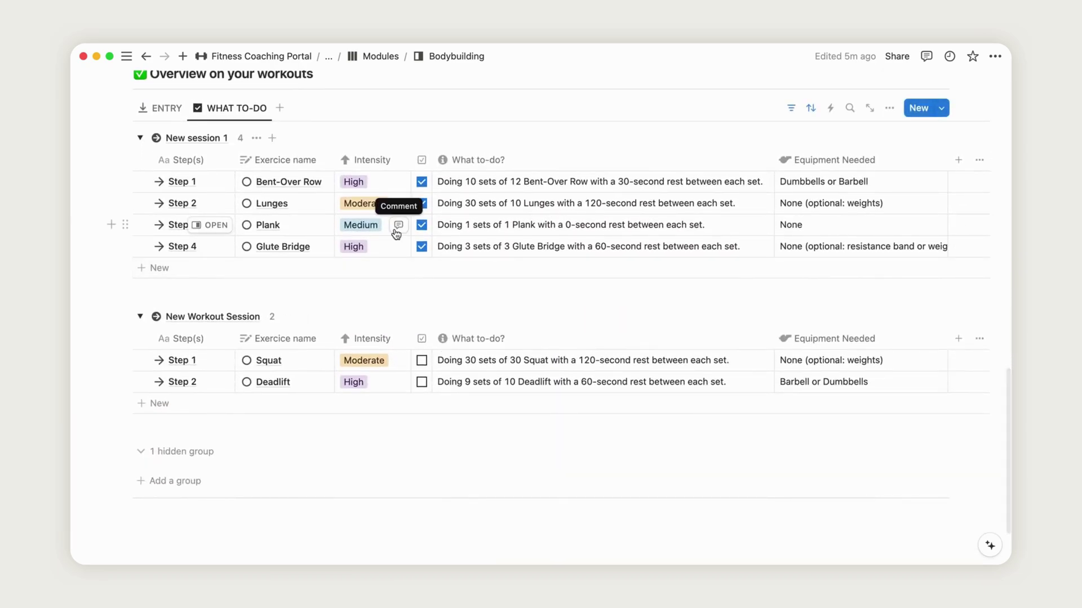
click(161, 108)
scroll(957, 282, down, 4)
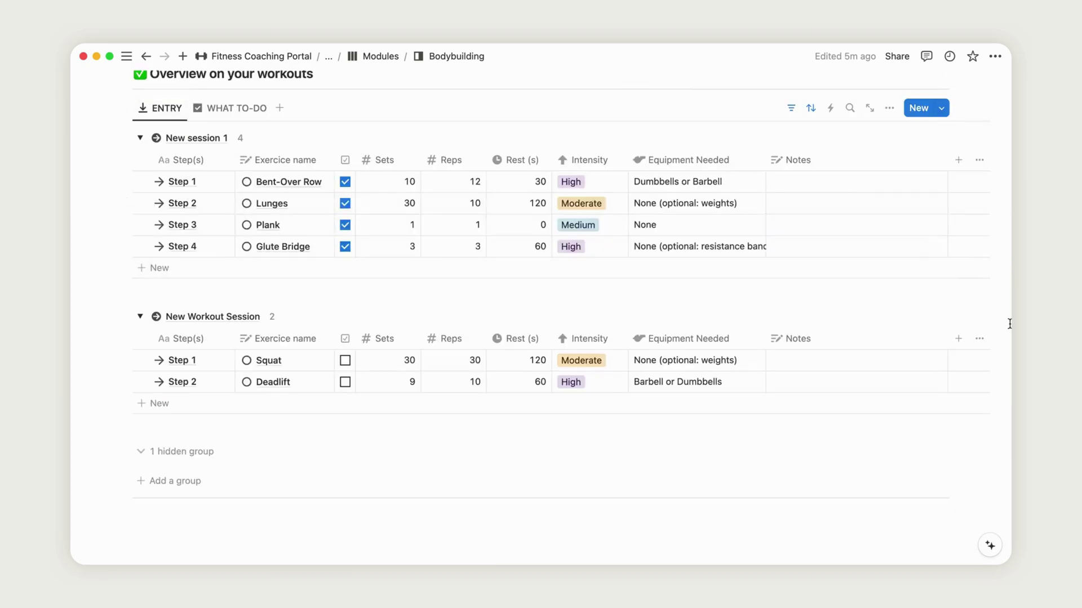
scroll(996, 321, up, 15)
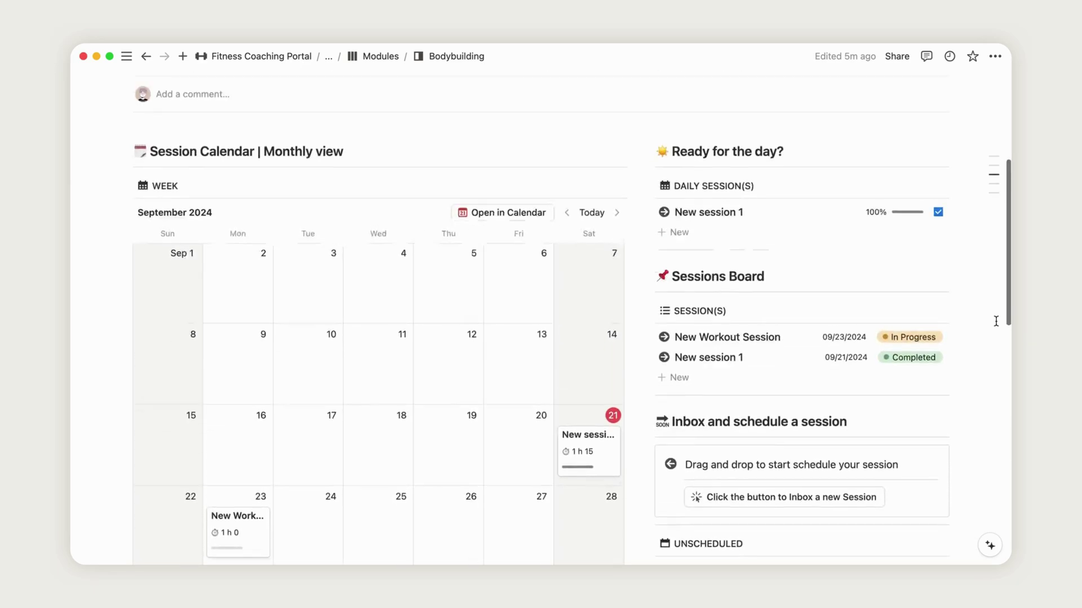
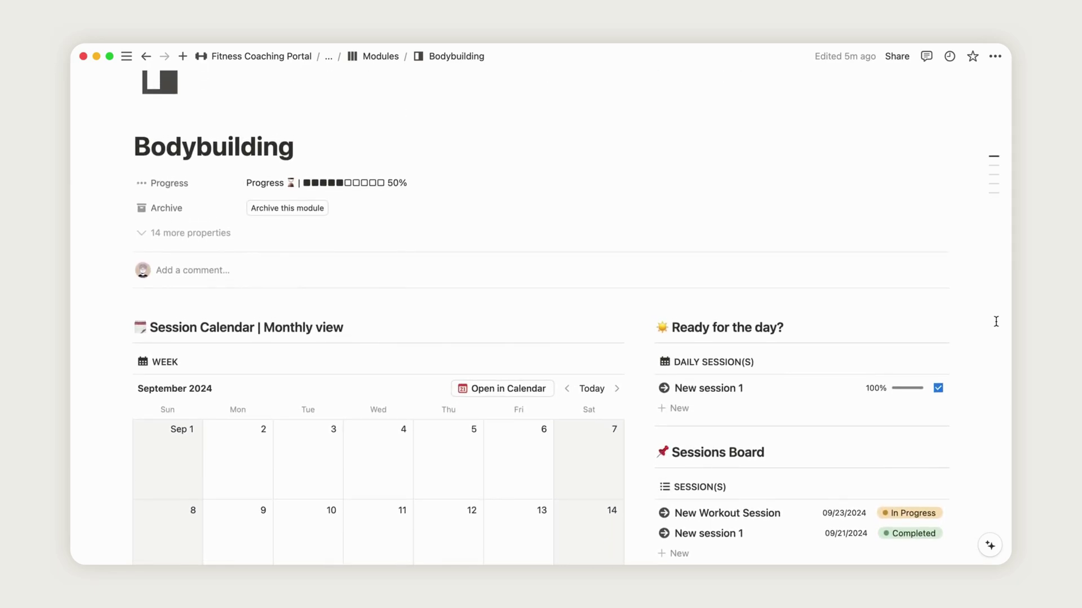
- Return to the Fitness Program page and examine the module gallery, including the Bodybuilding module
click(338, 56)
click(329, 85)
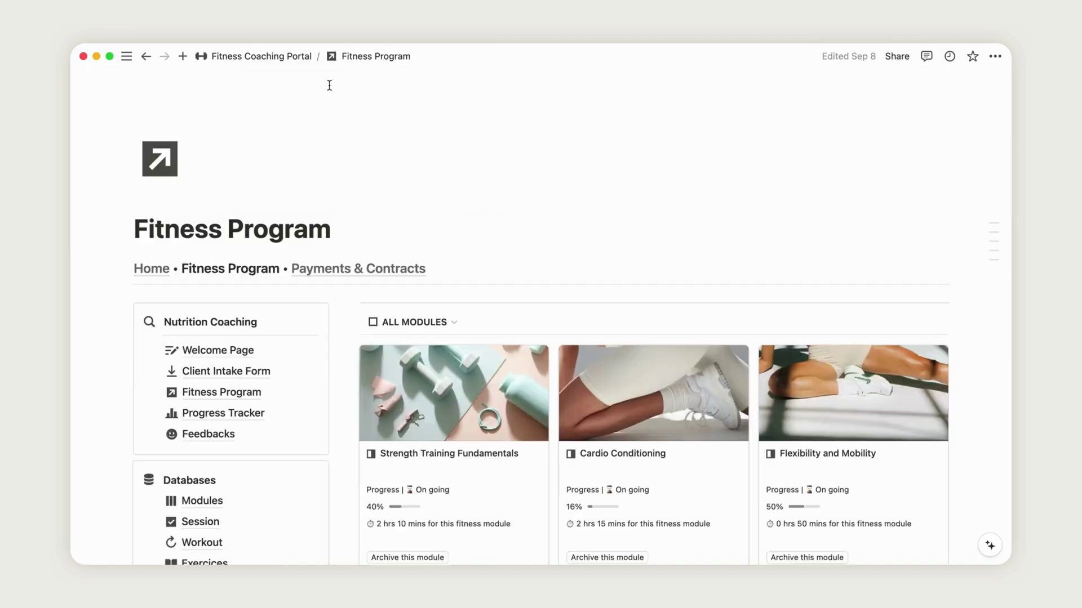
scroll(960, 341, down, 6)
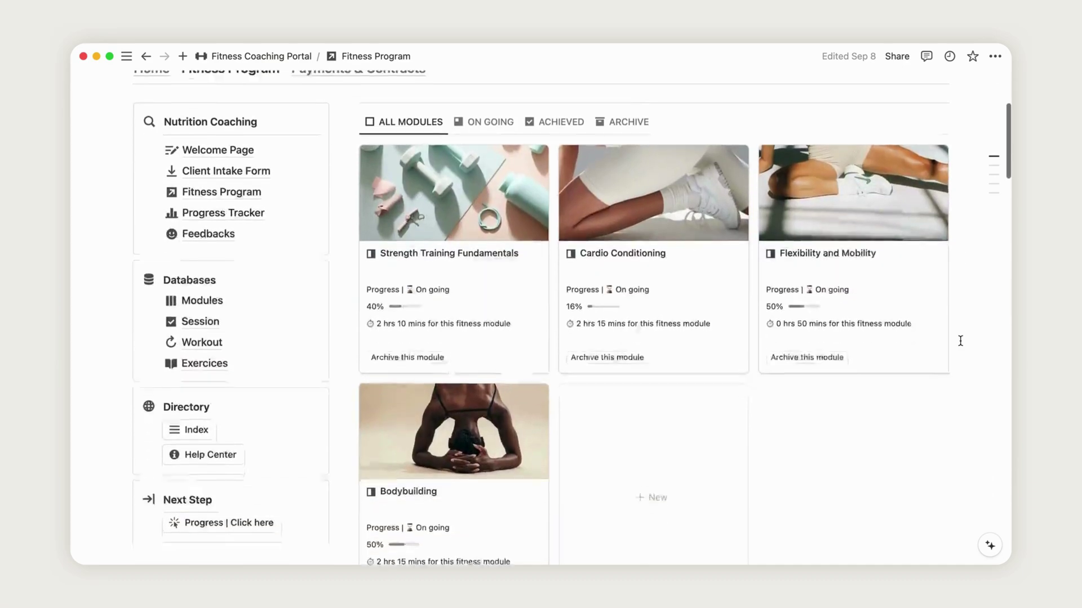
scroll(960, 341, down, 1)
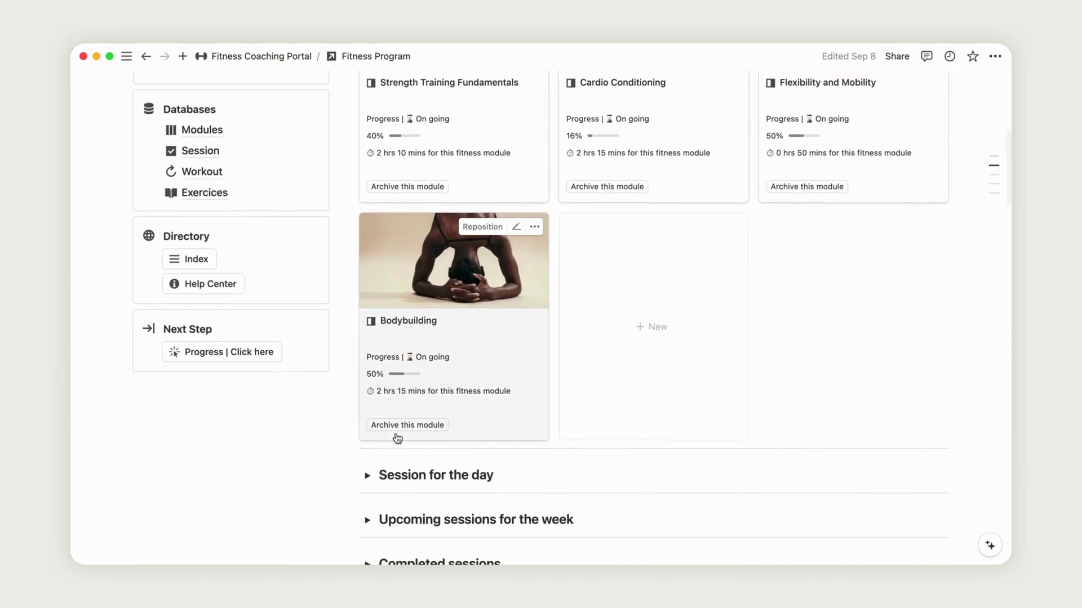
scroll(547, 304, down, 4)
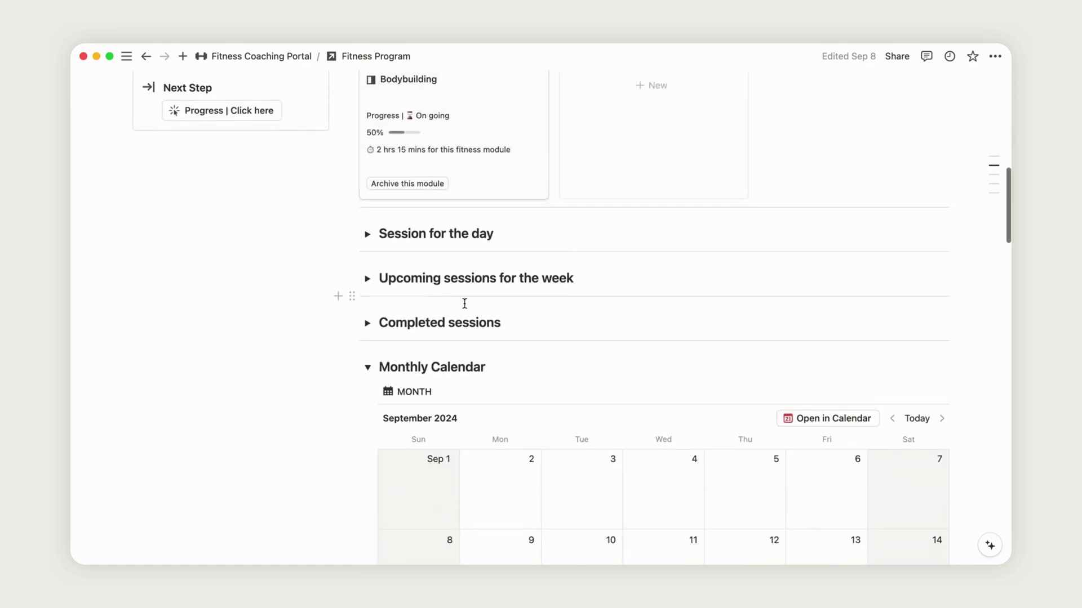
- Expand the Session for the day, Upcoming sessions for the week and Completed sessions sections
click(367, 234)
scroll(367, 234, down, 1)
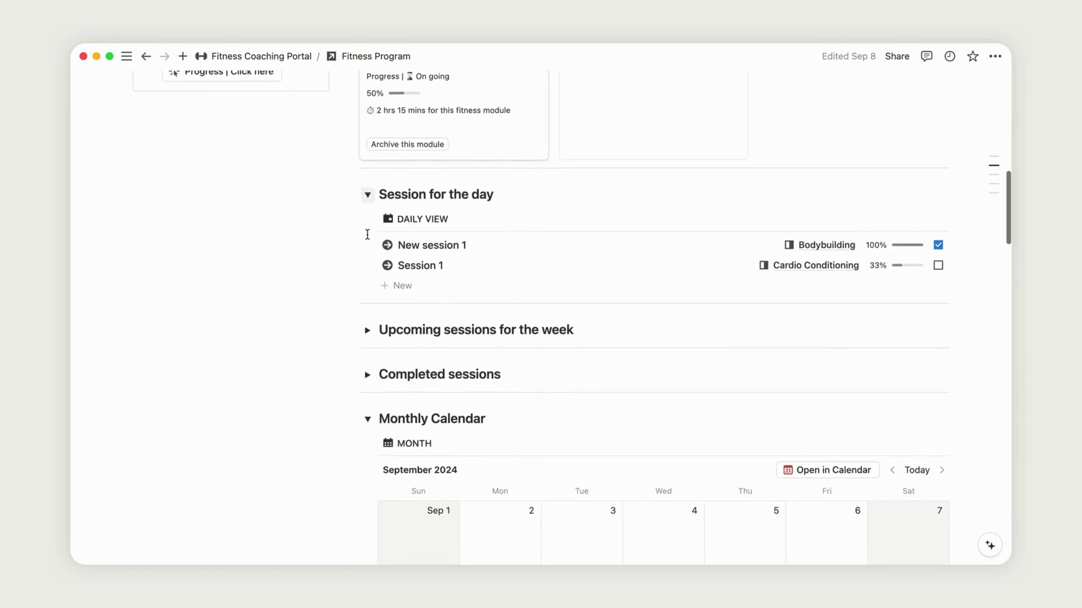
click(367, 311)
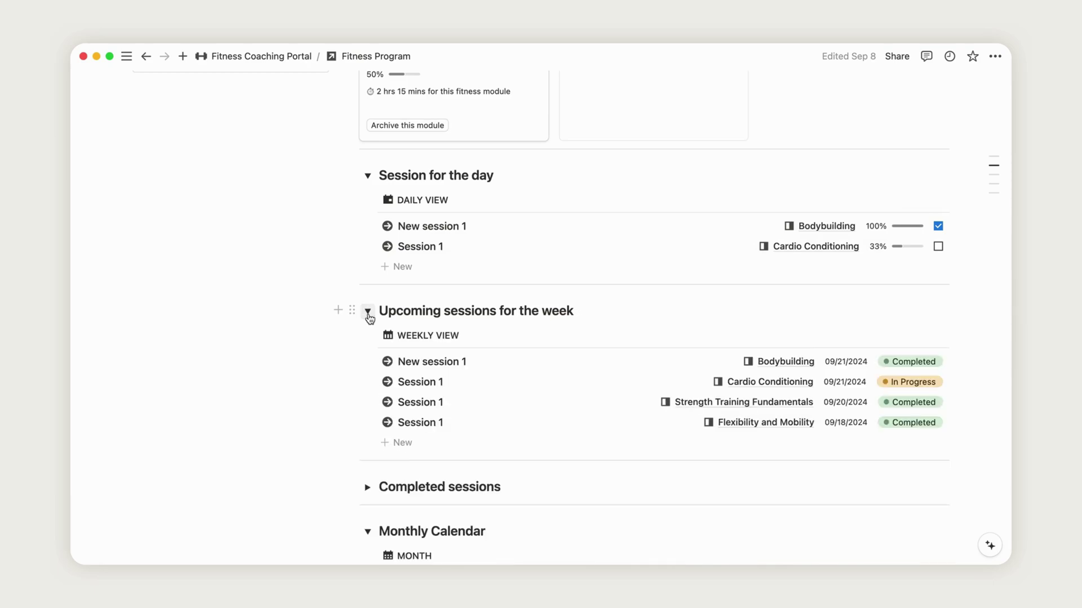
scroll(369, 315, down, 1)
scroll(369, 319, down, 4)
click(366, 229)
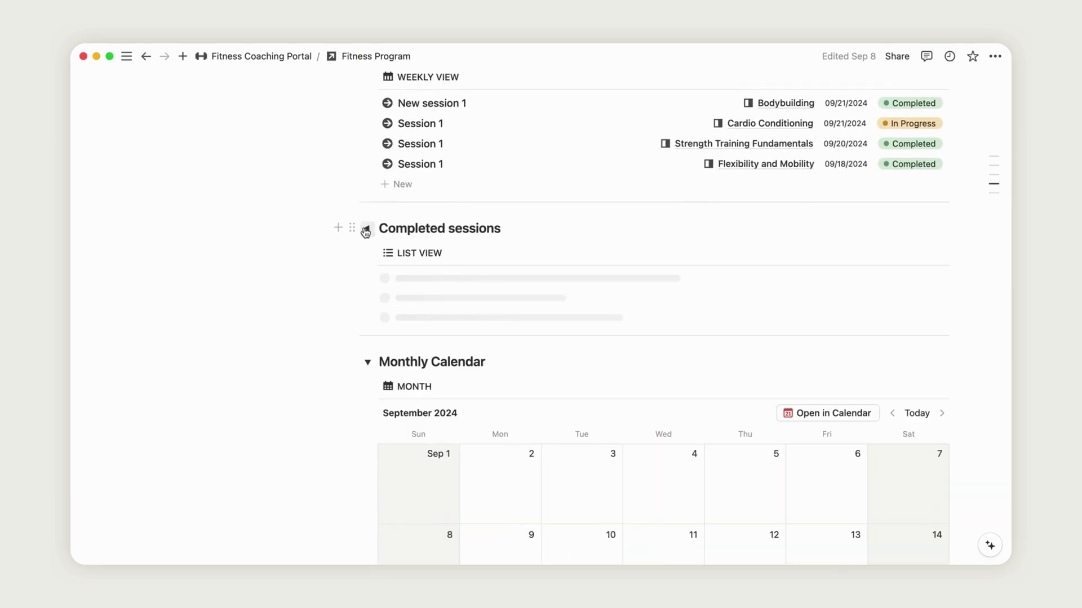
- Examine the monthly session calendar and the workout step tables further down the Fitness Program page
scroll(364, 231, down, 6)
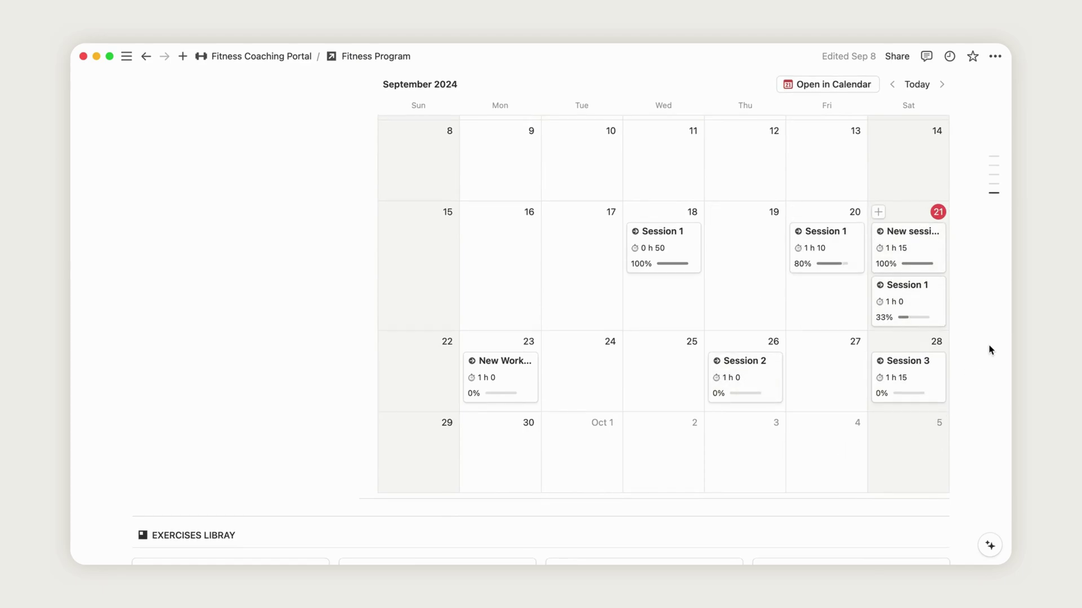
scroll(990, 350, down, 20)
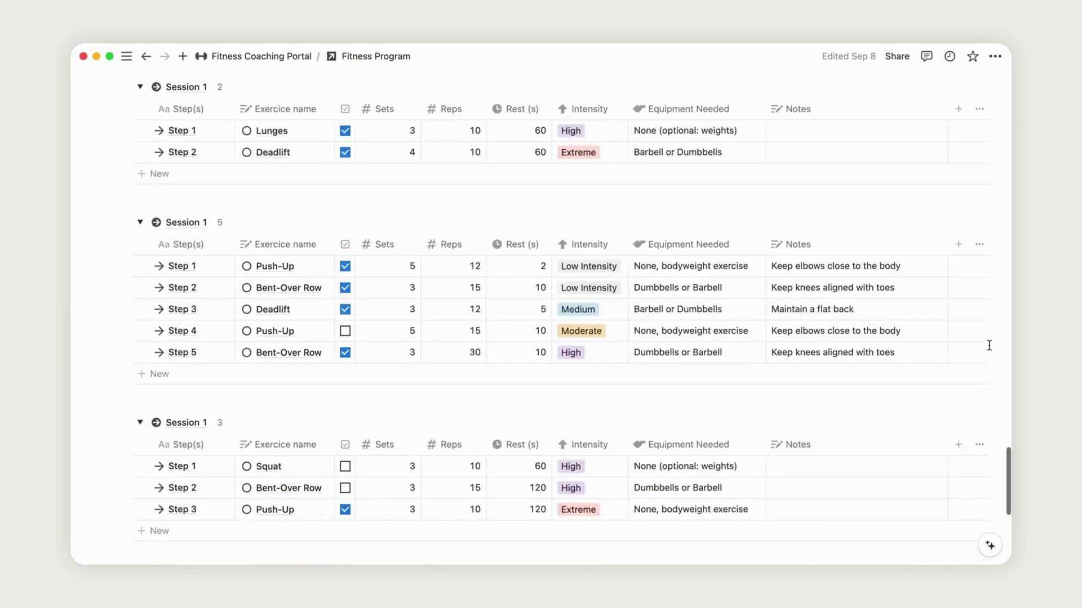
scroll(990, 350, up, 20)
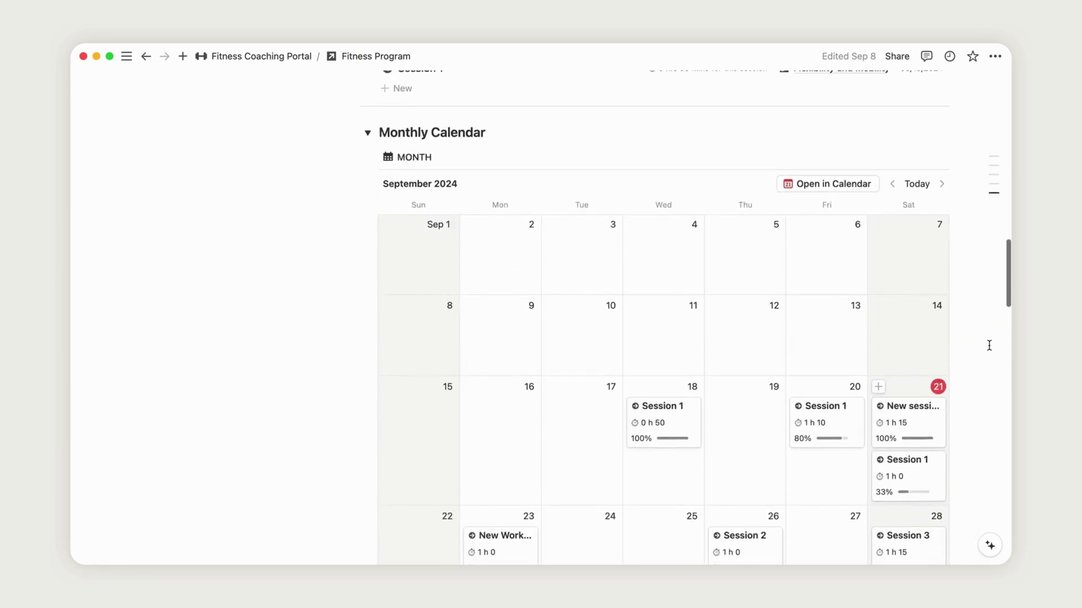
scroll(990, 345, up, 8)
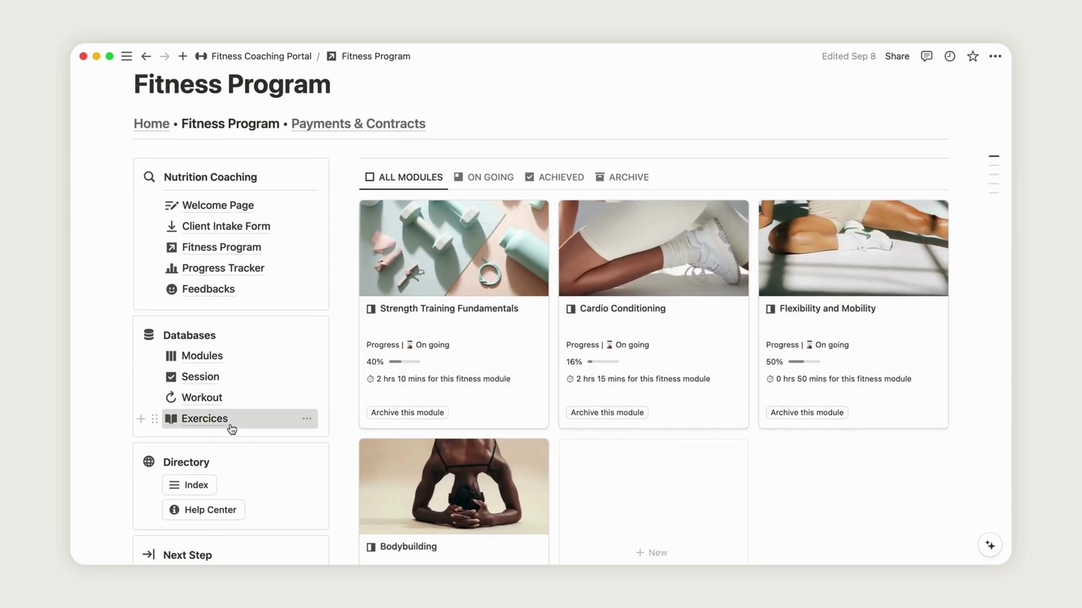
- Open the Exercices database and create a new exercise after the existing exercise cards
click(231, 427)
scroll(972, 387, down, 5)
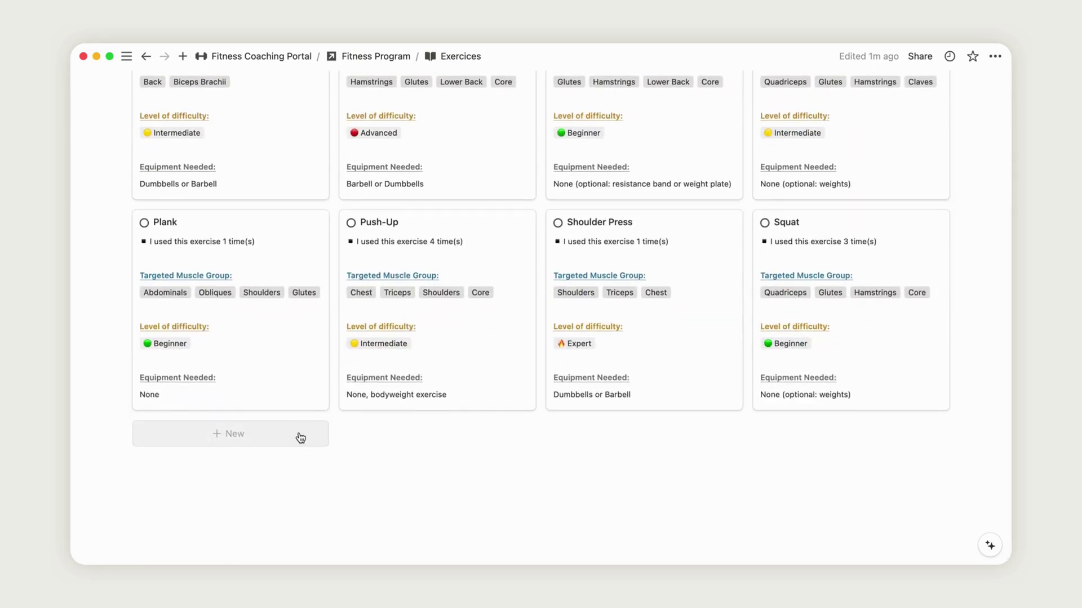
click(301, 438)
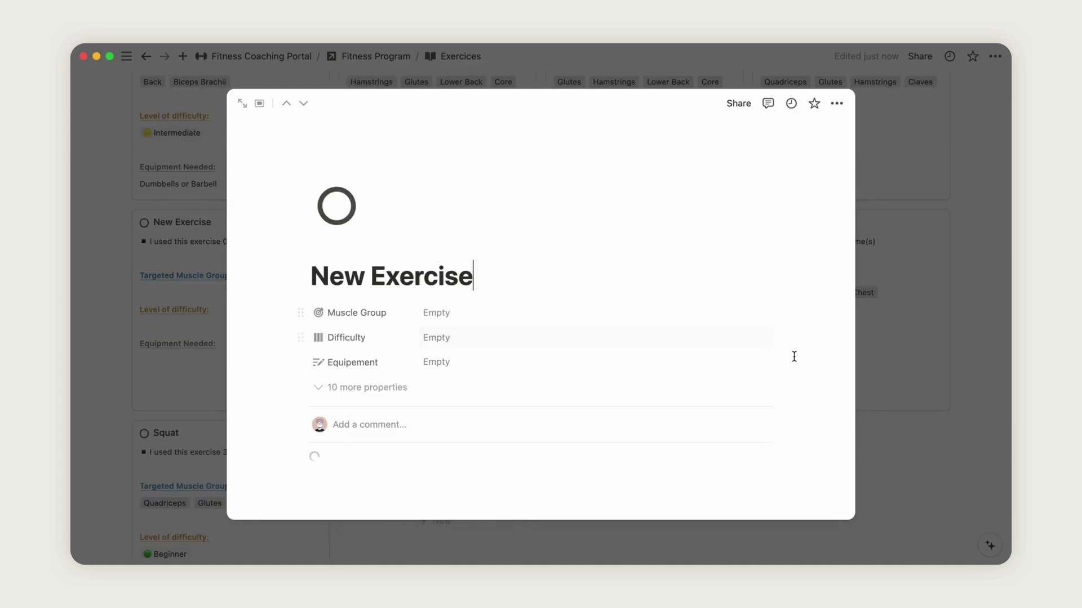
- Set the new exercise's muscle groups to Chest and Back
scroll(811, 401, down, 3)
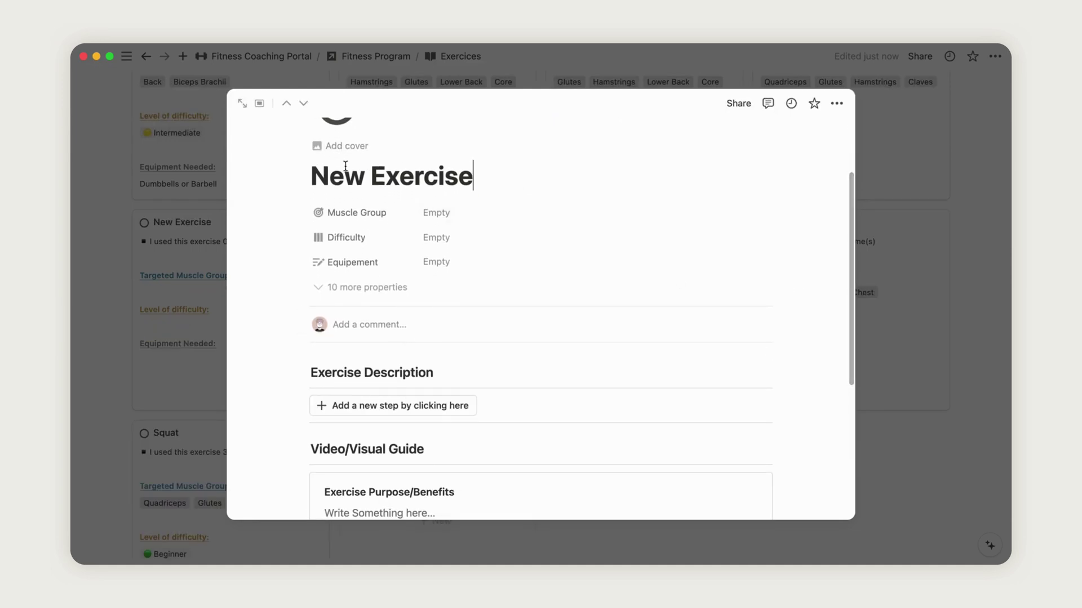
click(450, 214)
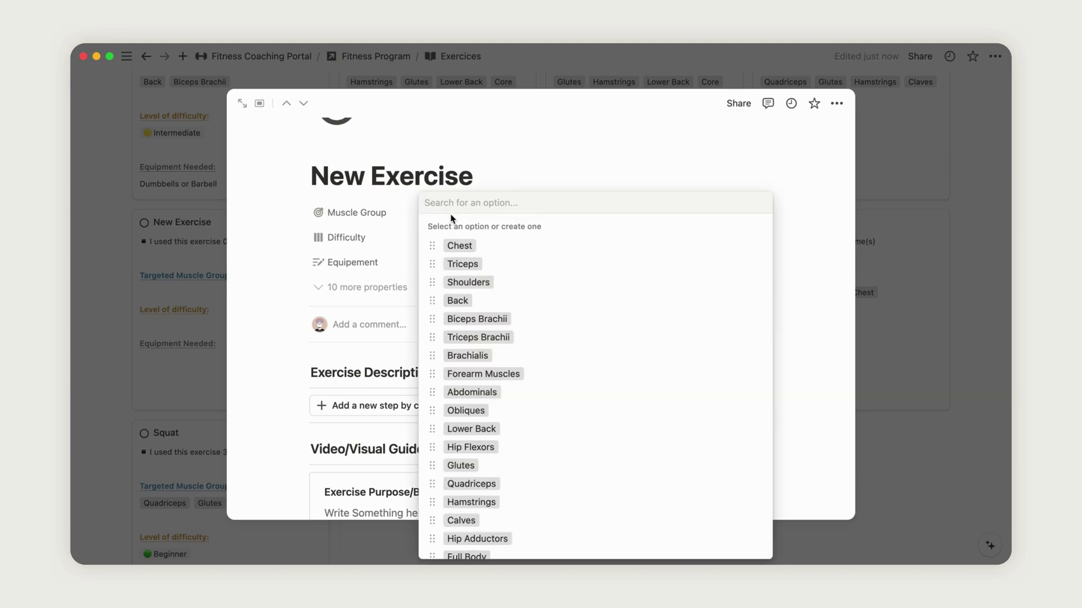
scroll(484, 479, down, 3)
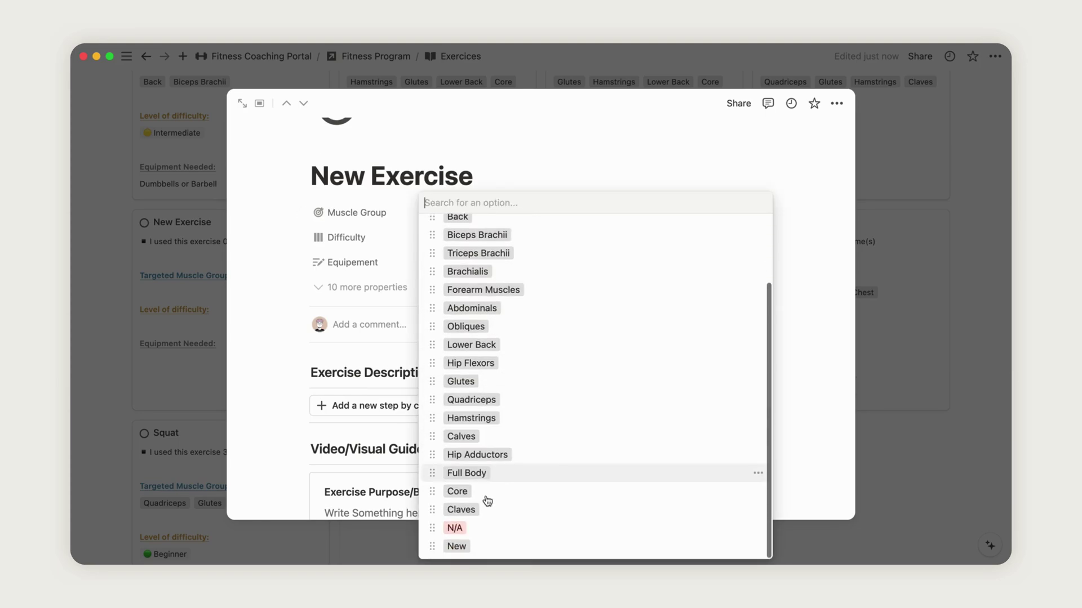
scroll(483, 289, up, 3)
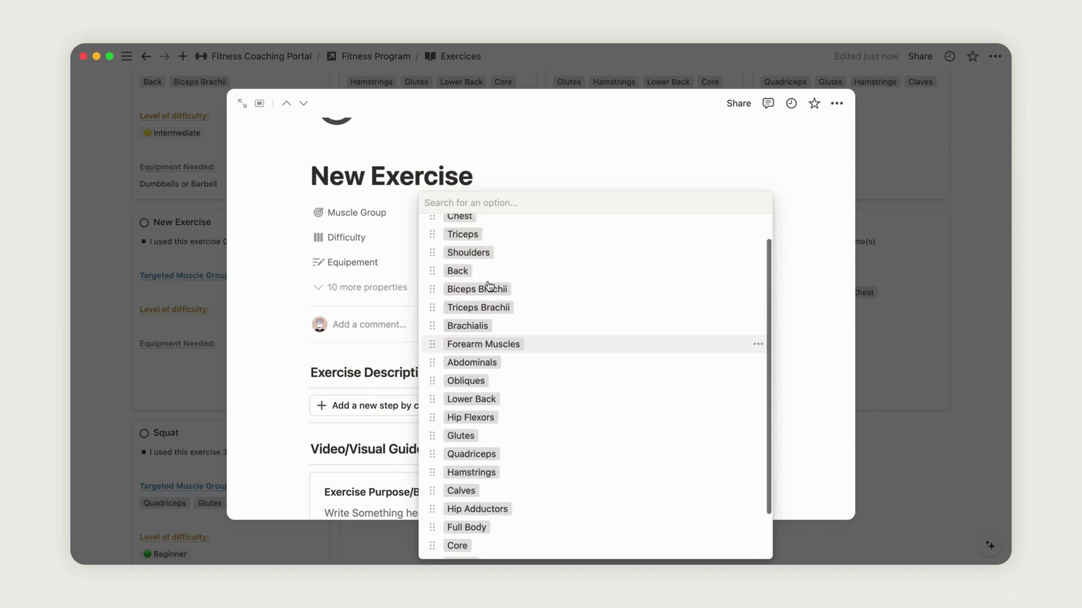
click(485, 246)
click(483, 302)
click(536, 155)
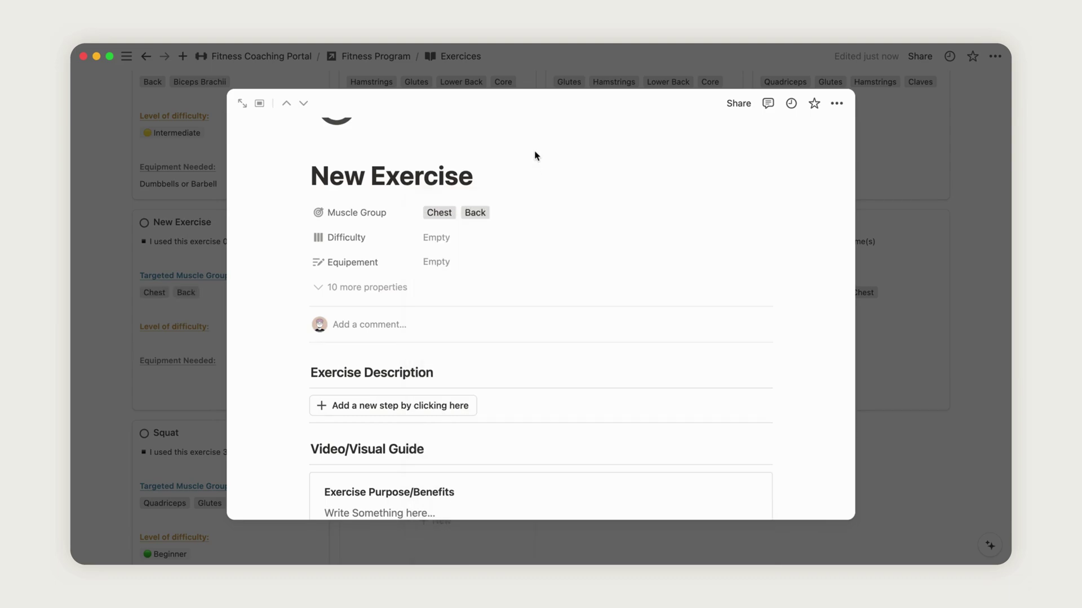
- Set the new exercise's difficulty to Advanced and its equipment to "No Equipment"
click(474, 251)
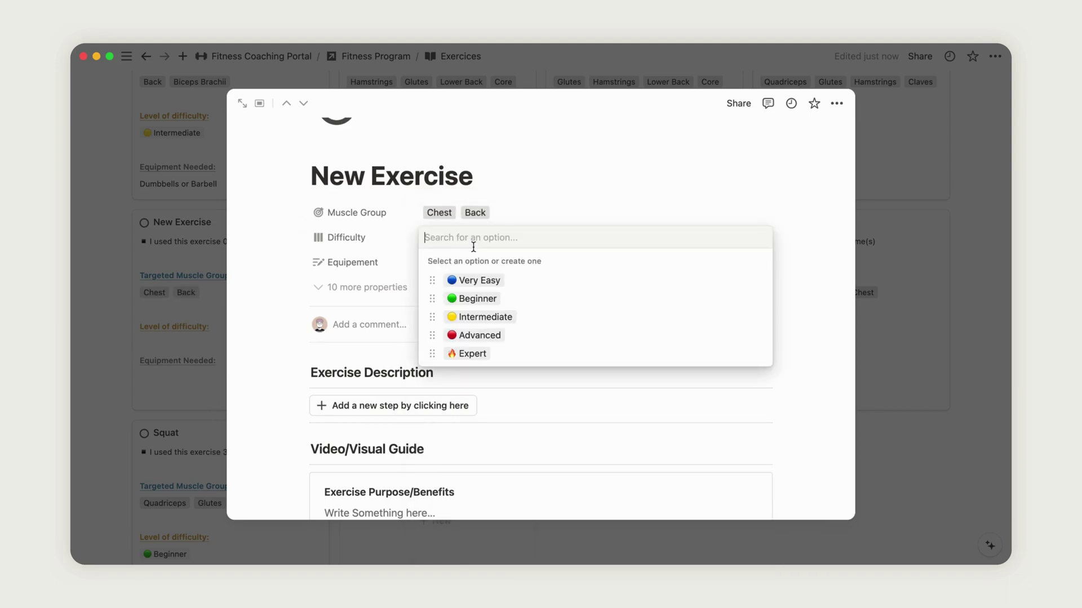
click(491, 338)
click(460, 262)
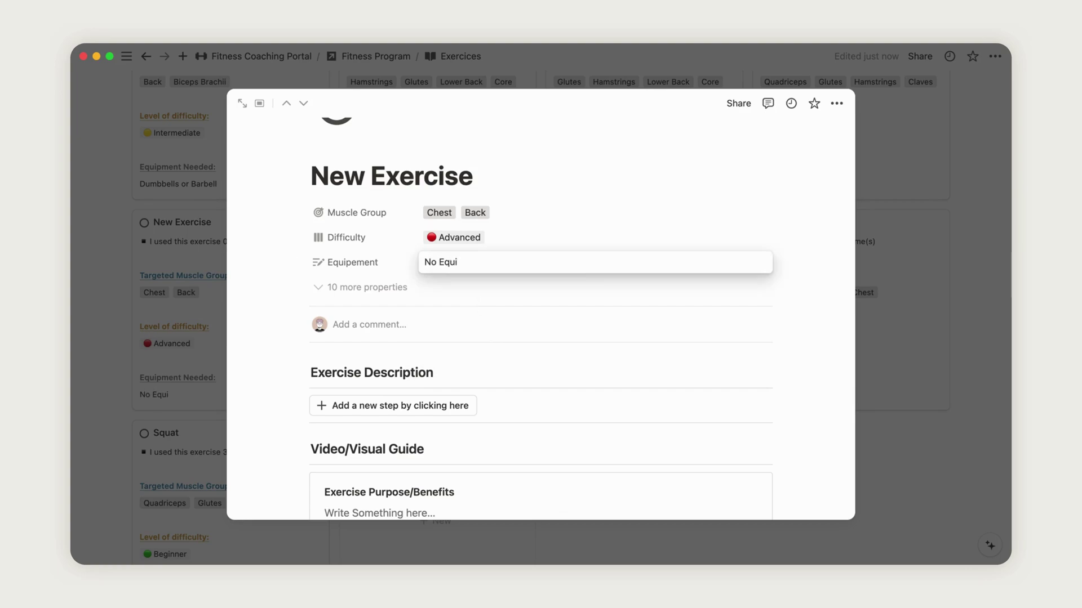
click(593, 193)
scroll(593, 193, down, 4)
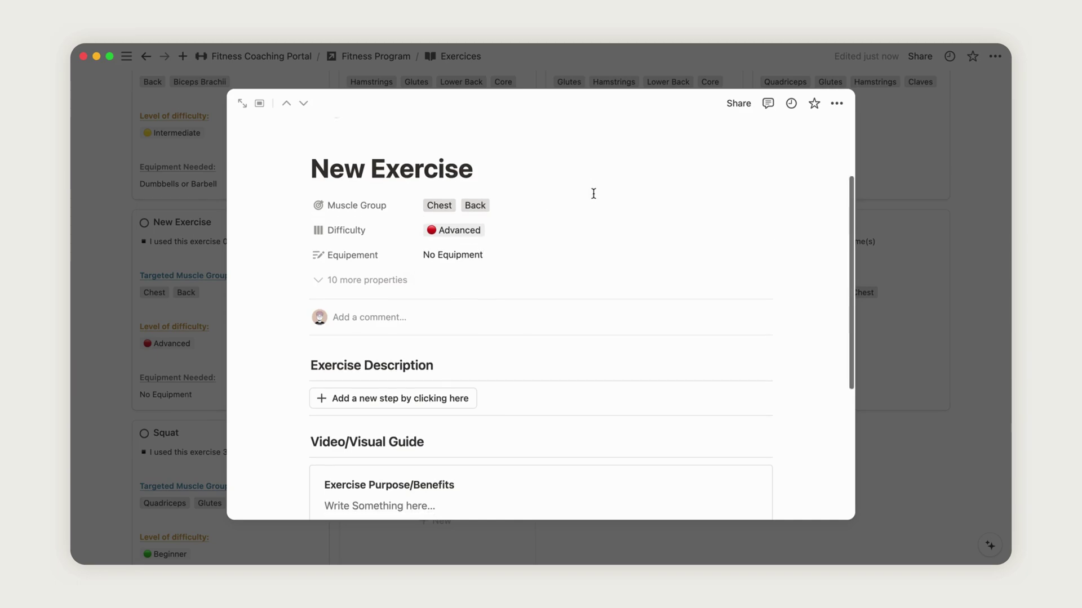
- Add three blank step blocks under the new exercise's Exercise Description
click(423, 298)
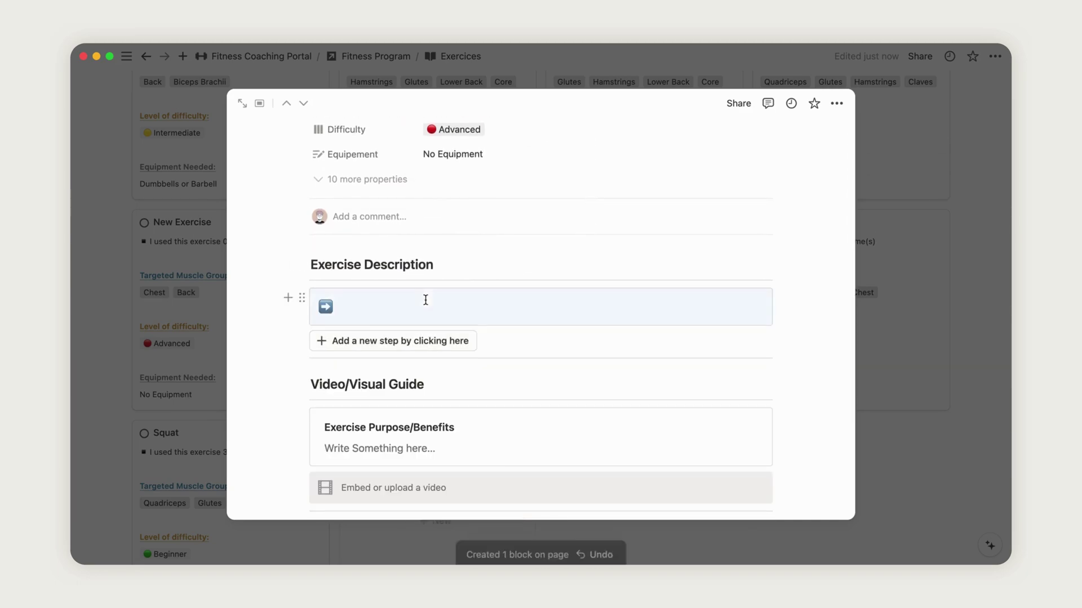
click(409, 341)
click(409, 383)
- Check the embed options for the new exercise's Video/Visual Guide without adding a video, and close the exercise page
scroll(407, 377, down, 5)
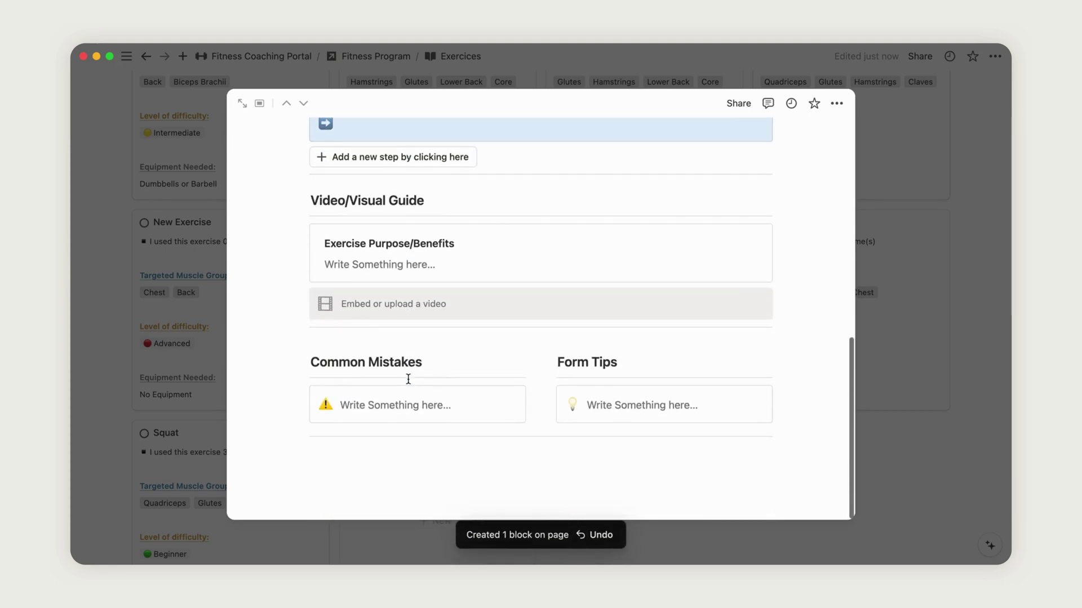
click(412, 309)
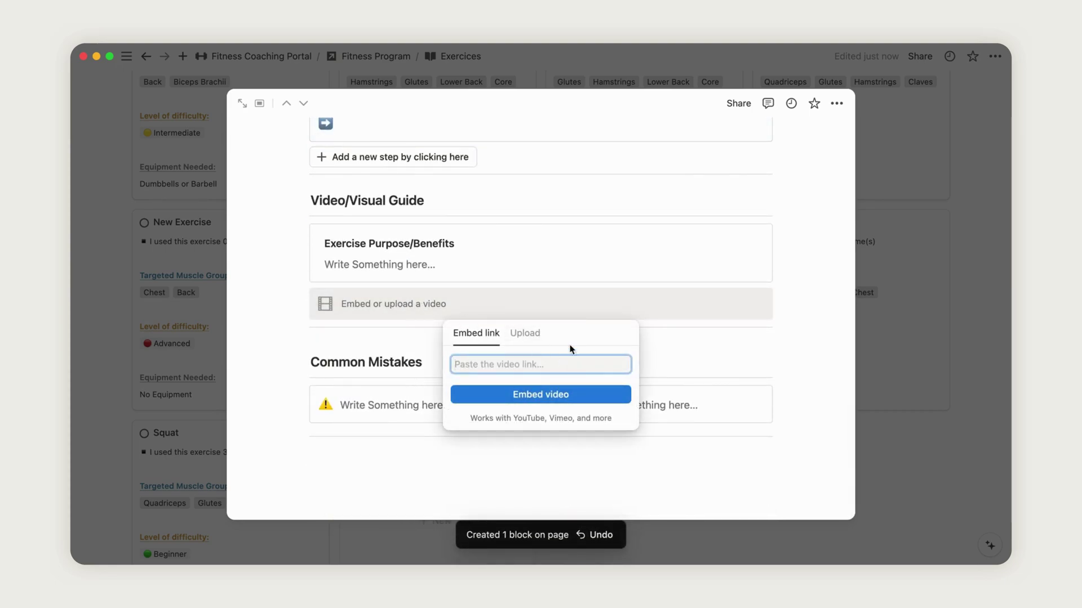
click(389, 352)
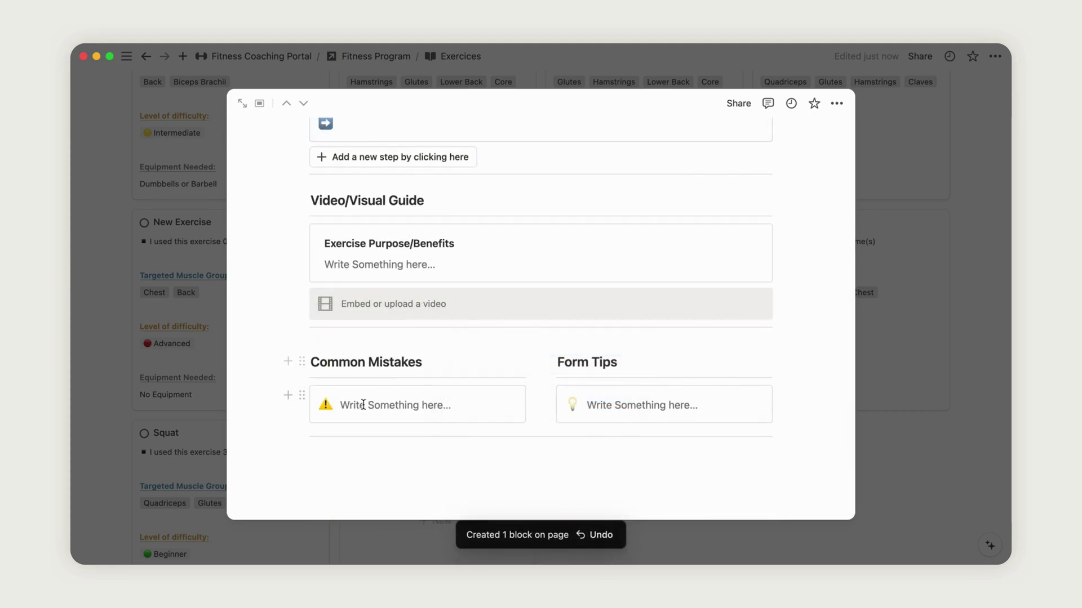
click(936, 390)
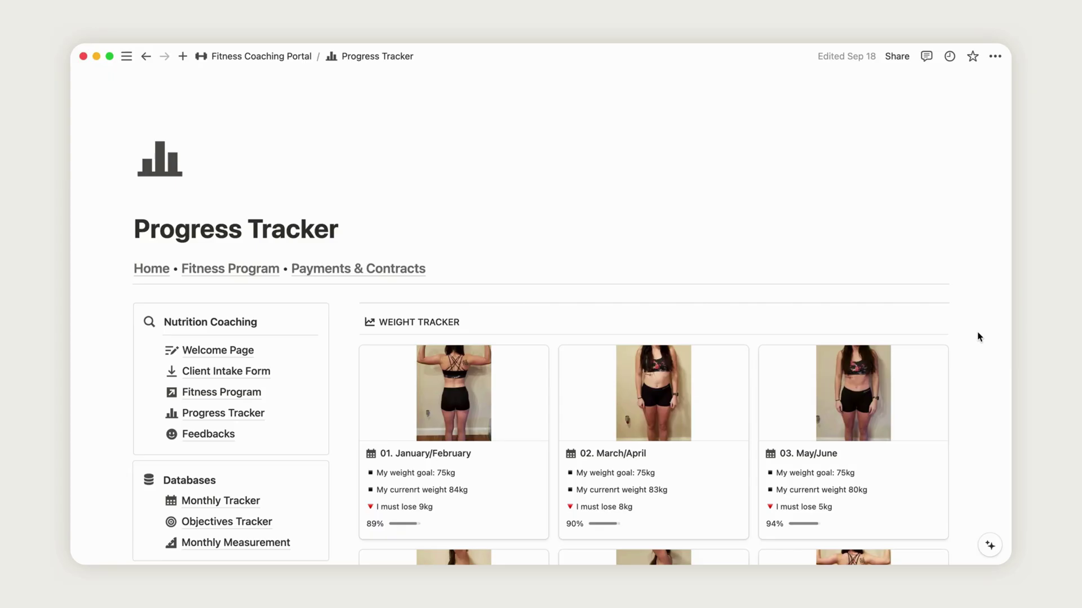
- Examine the Progress Tracker page's weight tracker cards, Objectives & Results tables and Annual Dashboard
scroll(979, 337, down, 10)
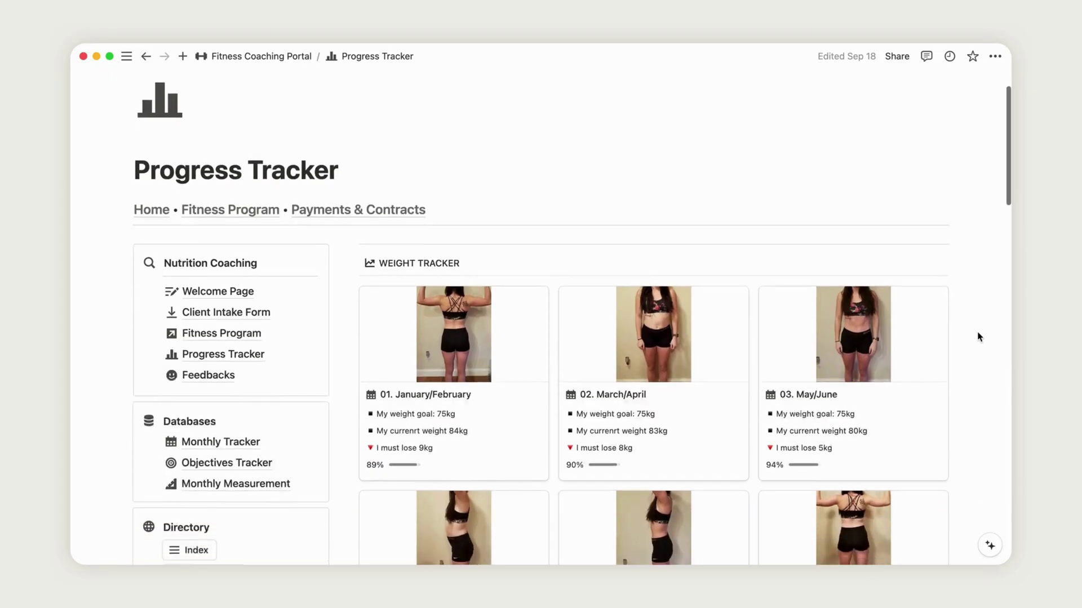
scroll(978, 337, down, 10)
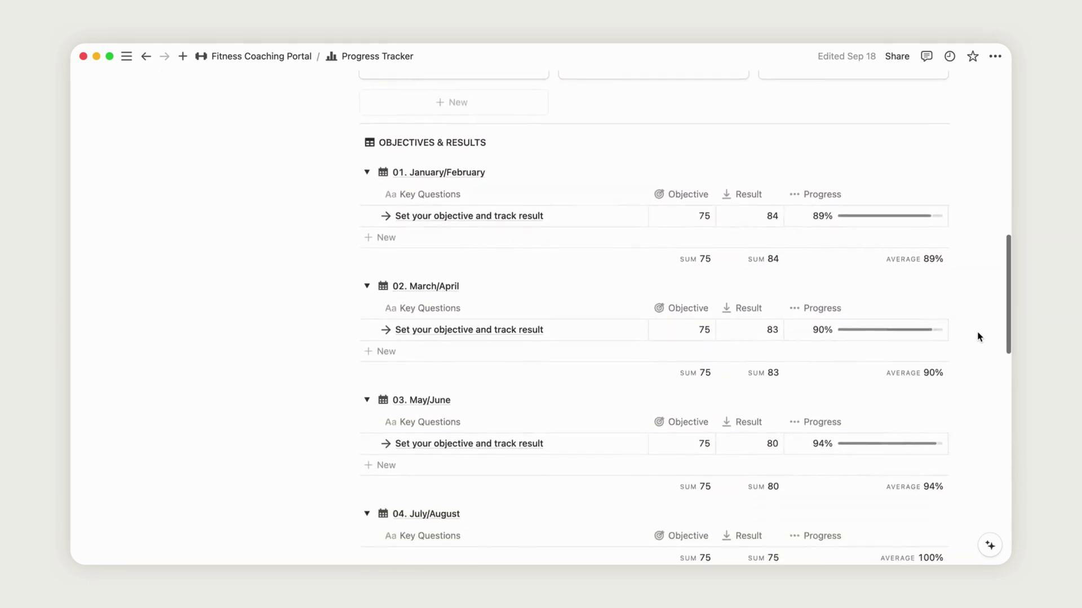
scroll(978, 337, down, 10)
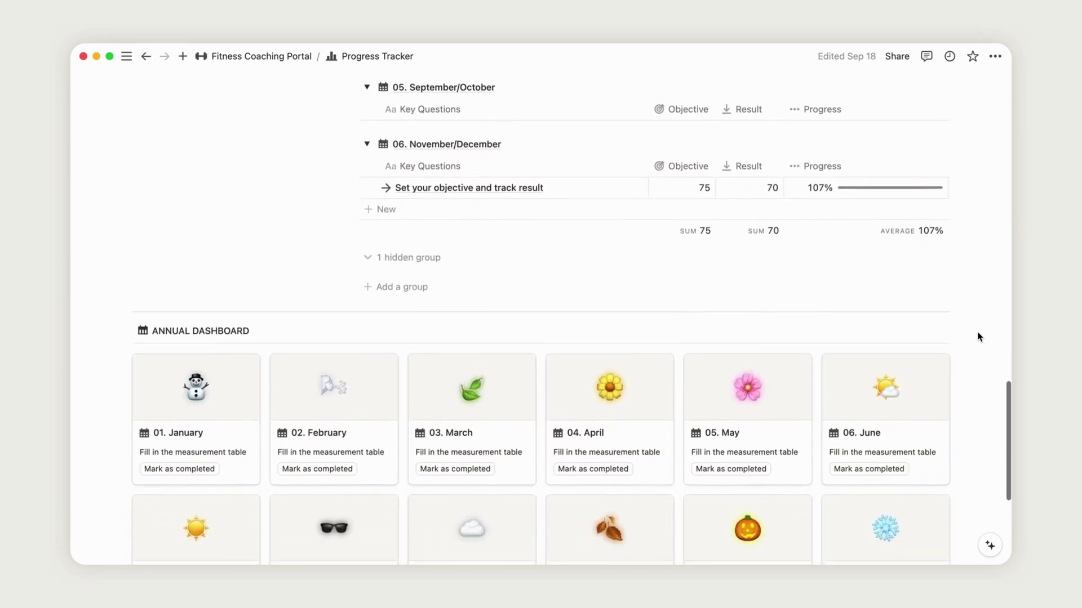
scroll(979, 337, up, 20)
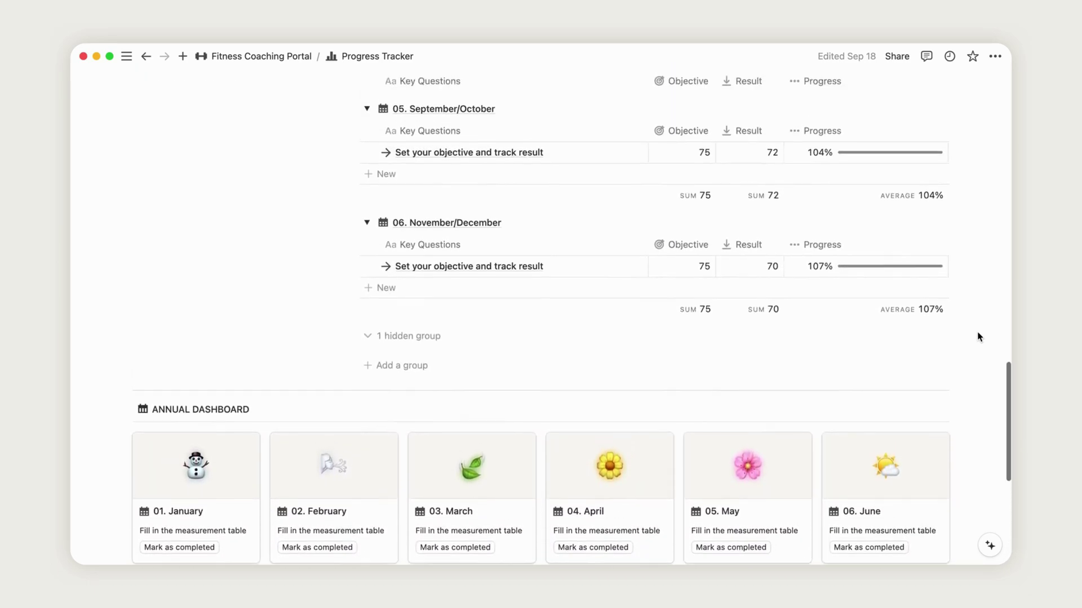
scroll(978, 337, down, 4)
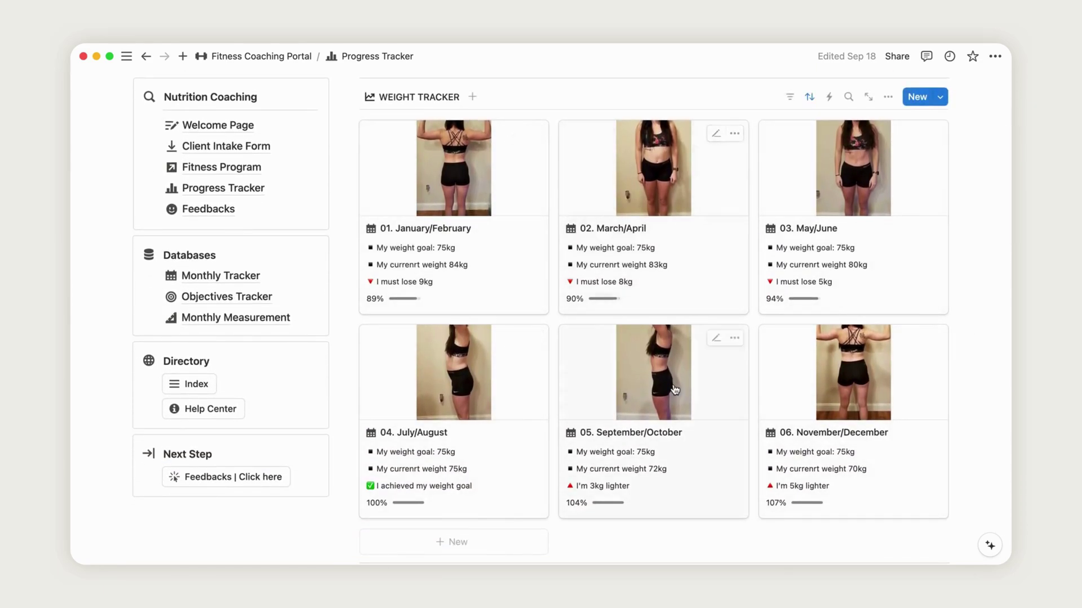
- Set the January/February result to 75 in the Objectives & Results table
scroll(674, 383, down, 10)
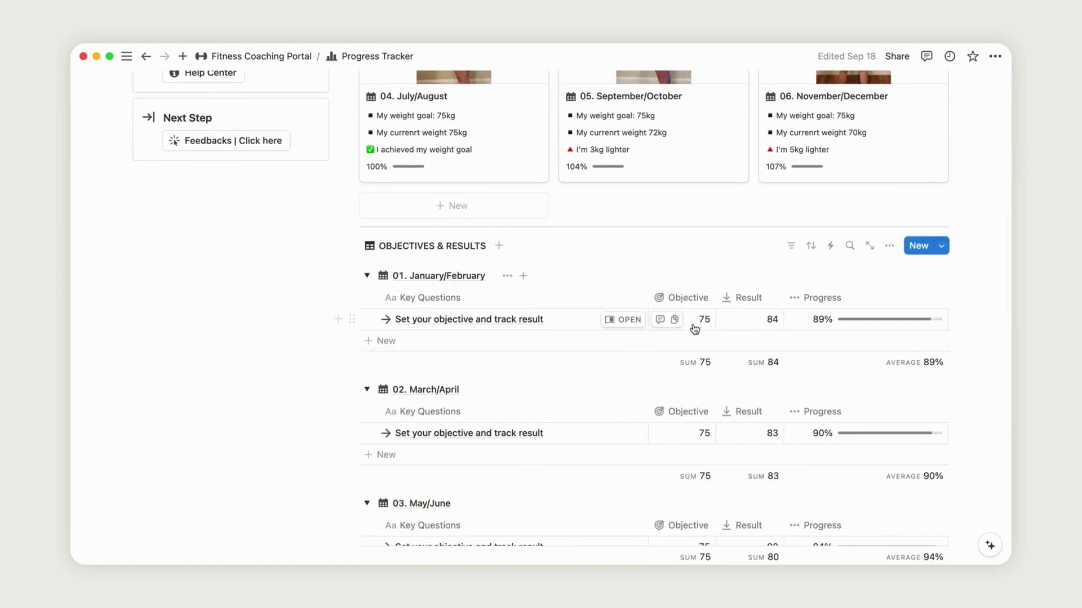
click(769, 322)
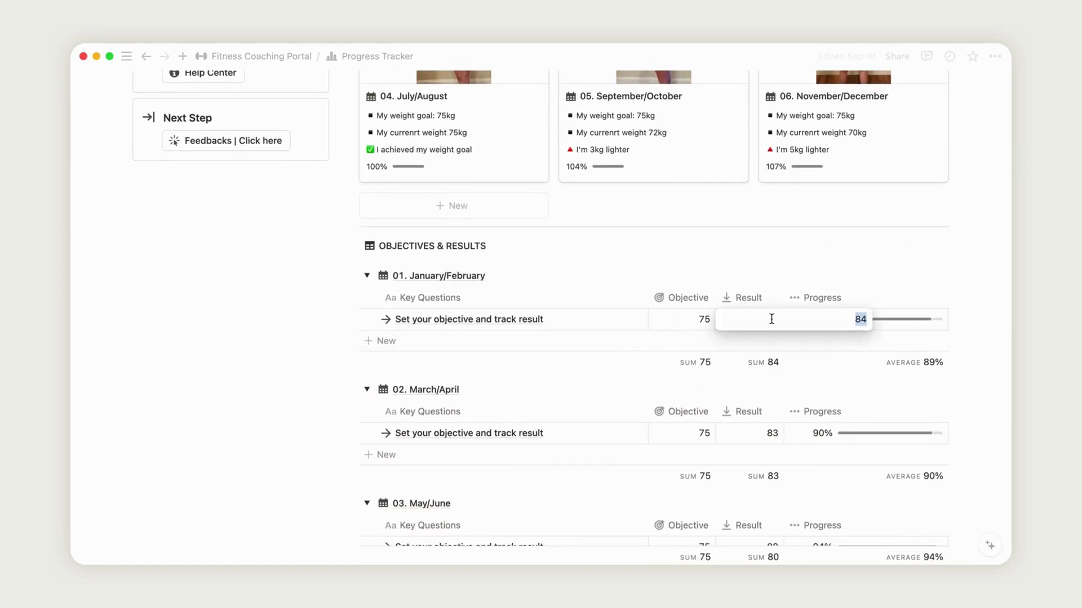
key(Return)
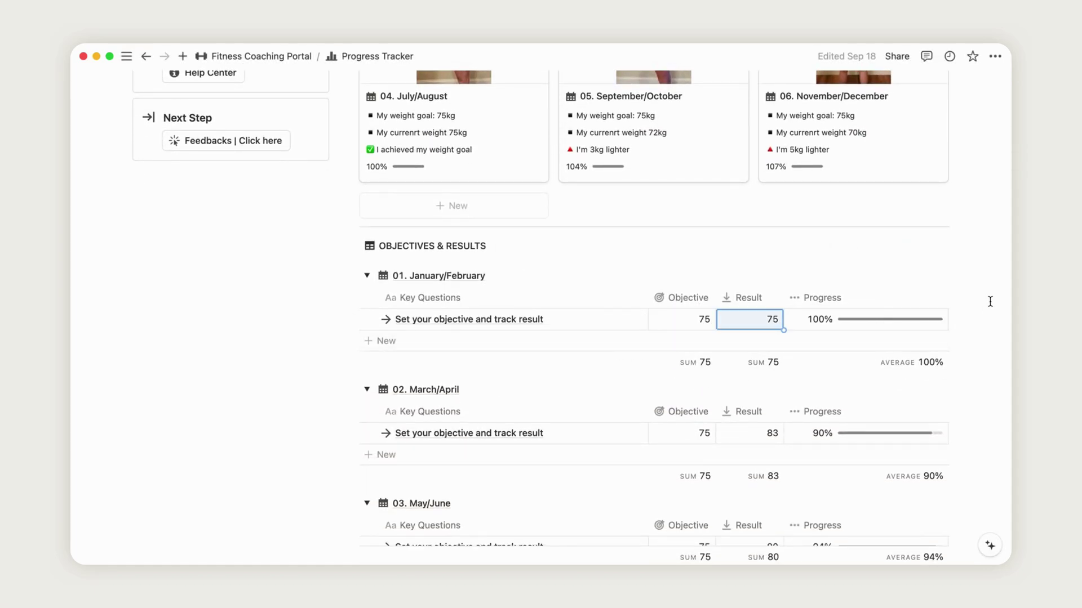
- Open the January/February card in the Weight Tracker, review its properties, objectives and progress picture, and close it
scroll(988, 304, up, 11)
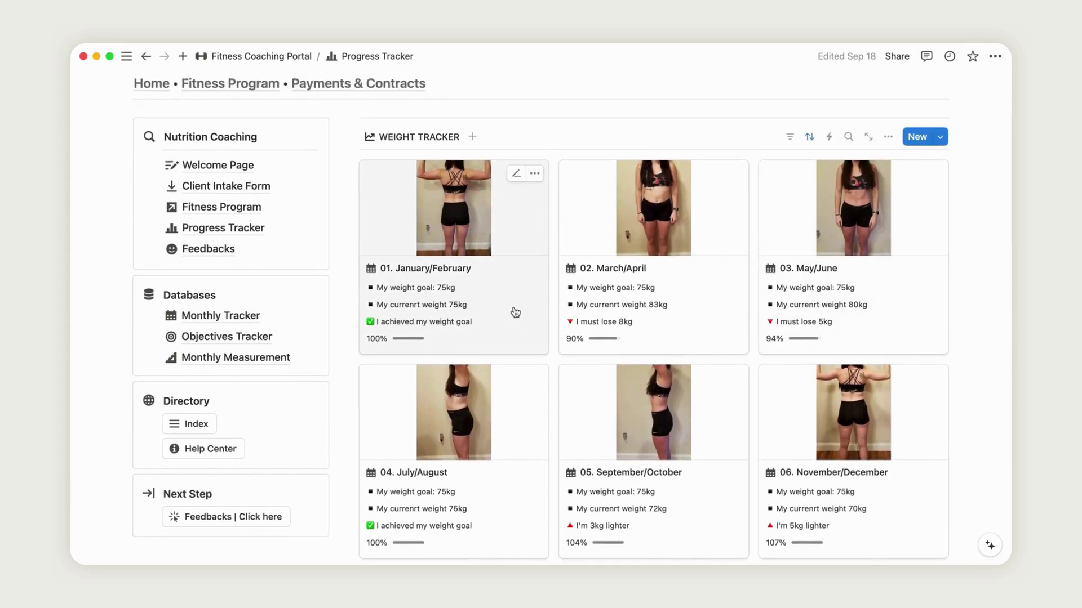
click(517, 307)
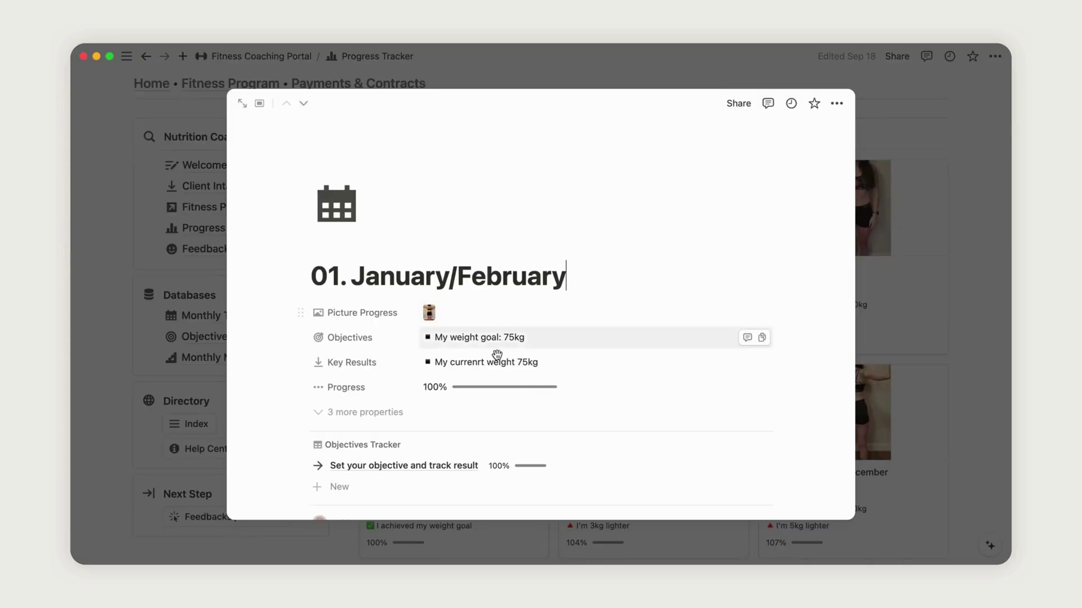
scroll(500, 400, down, 3)
scroll(500, 400, down, 1)
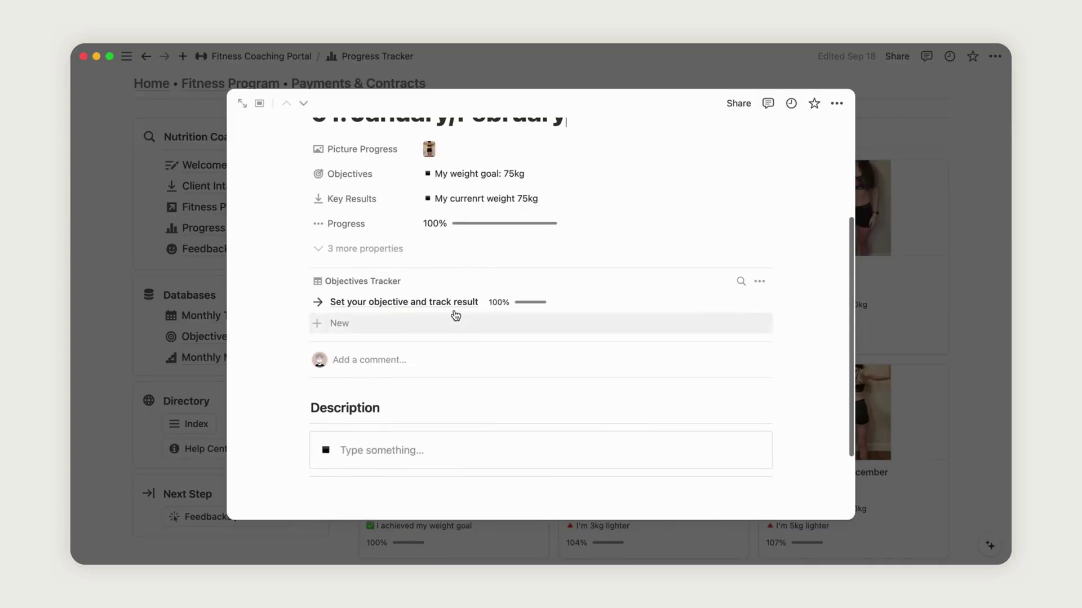
scroll(534, 307, up, 4)
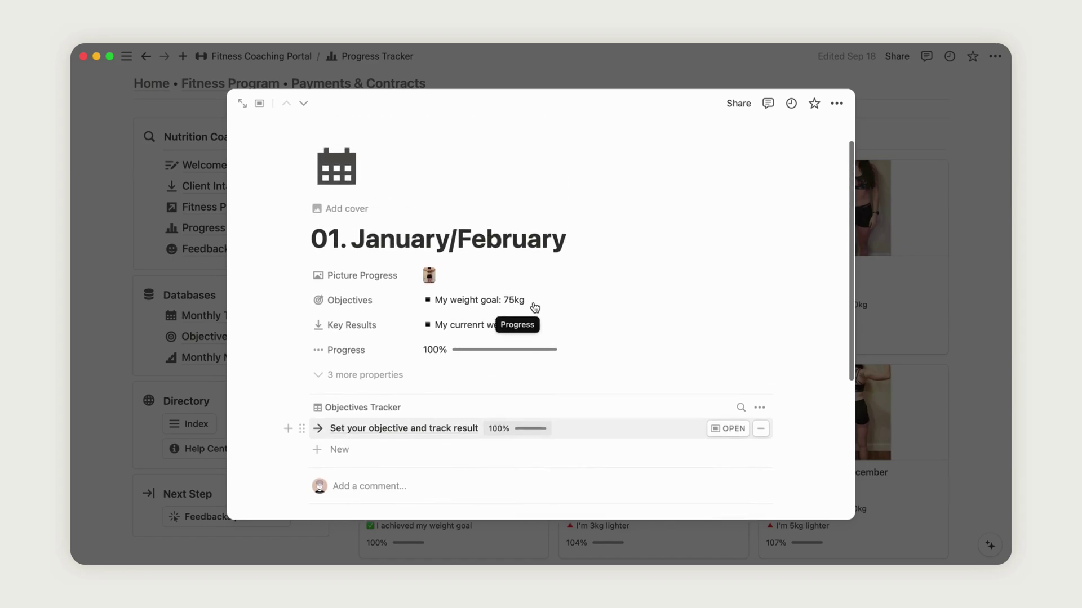
click(475, 279)
click(488, 231)
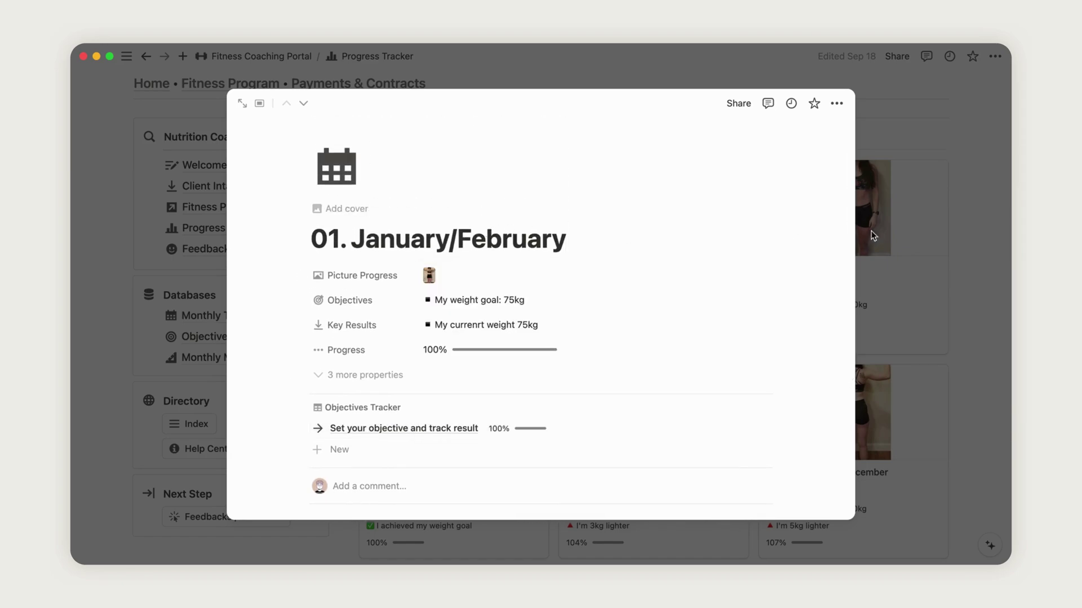
click(960, 193)
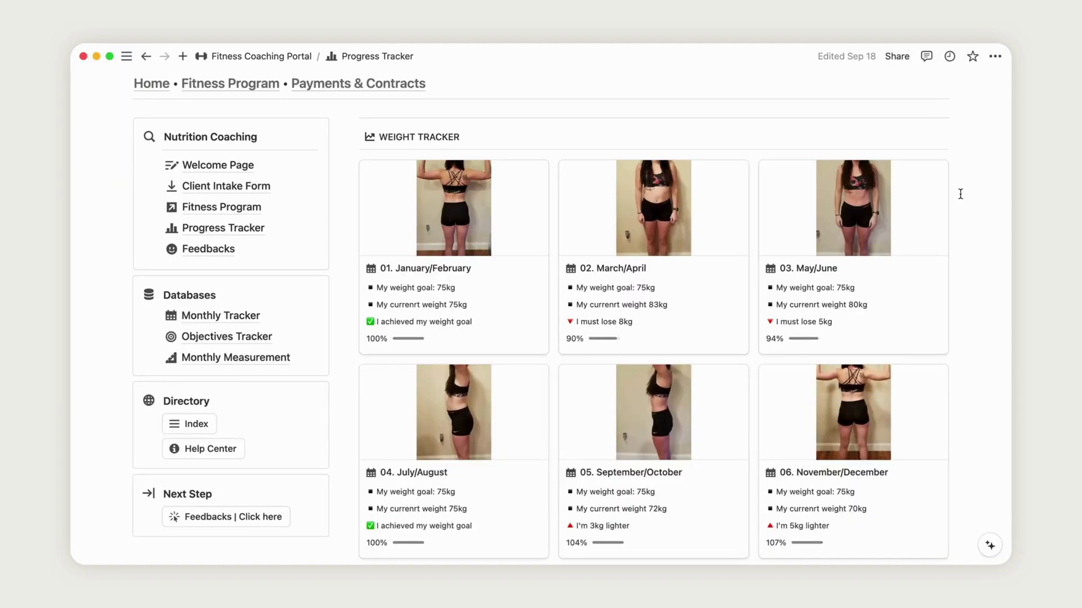
- Open the January page from the Annual Dashboard, review its measurement table and mark the month as completed
scroll(975, 338, down, 10)
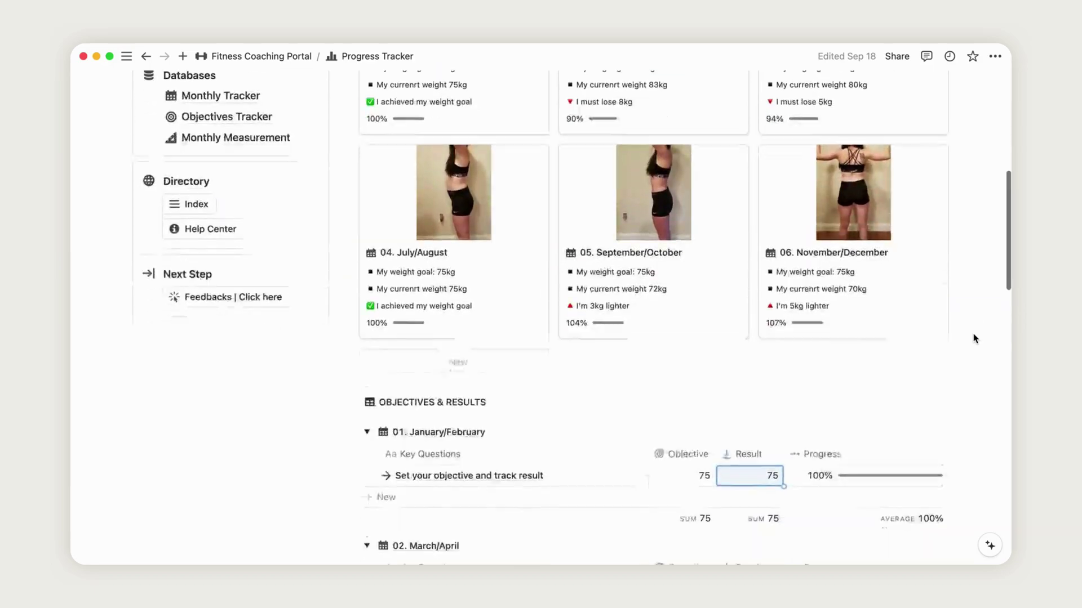
scroll(974, 338, down, 12)
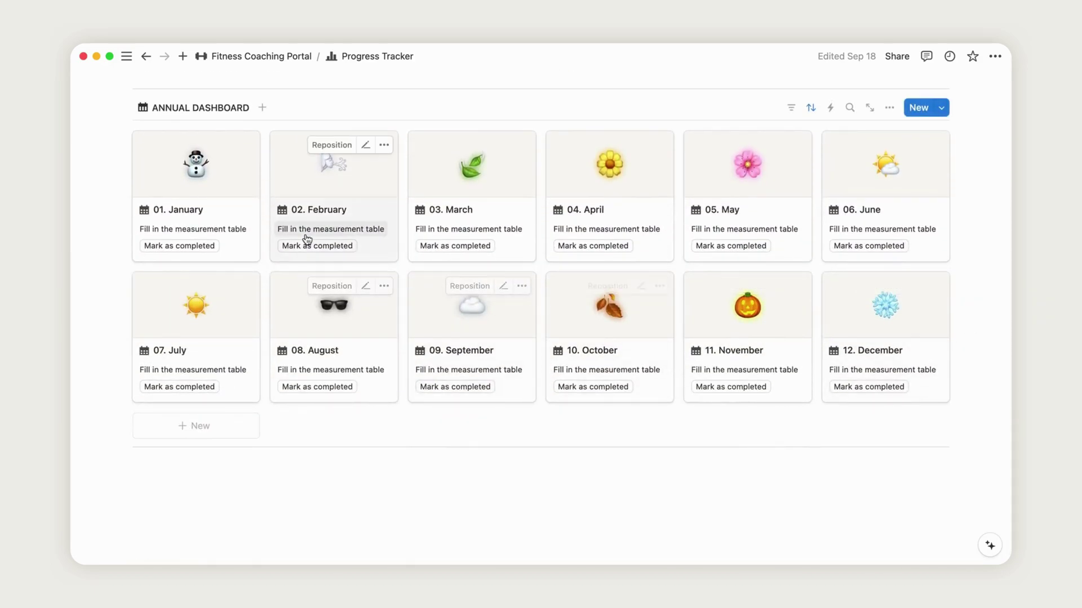
click(243, 217)
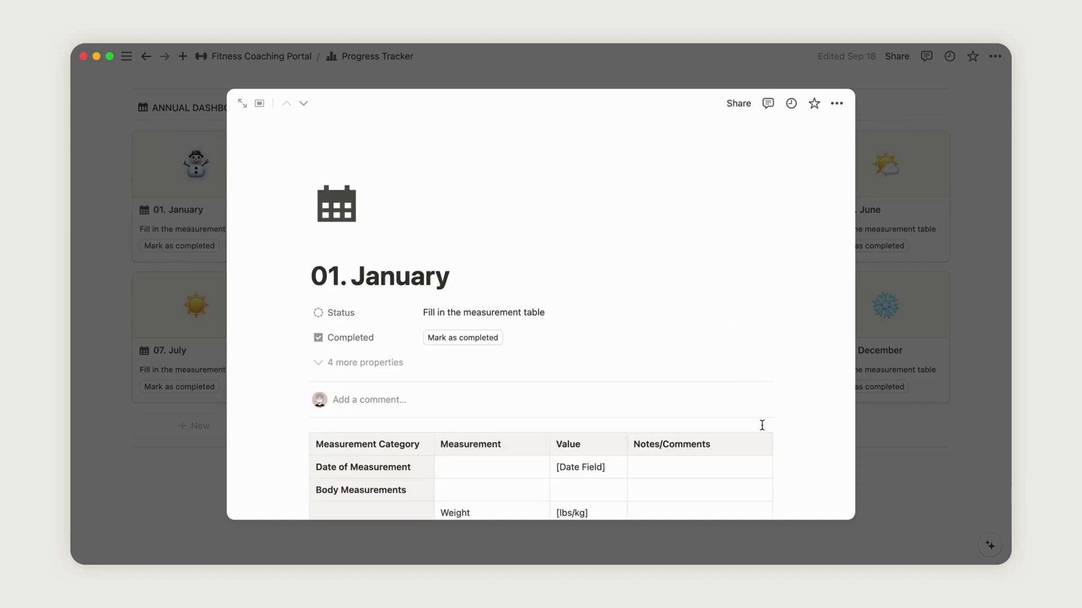
scroll(761, 425, down, 15)
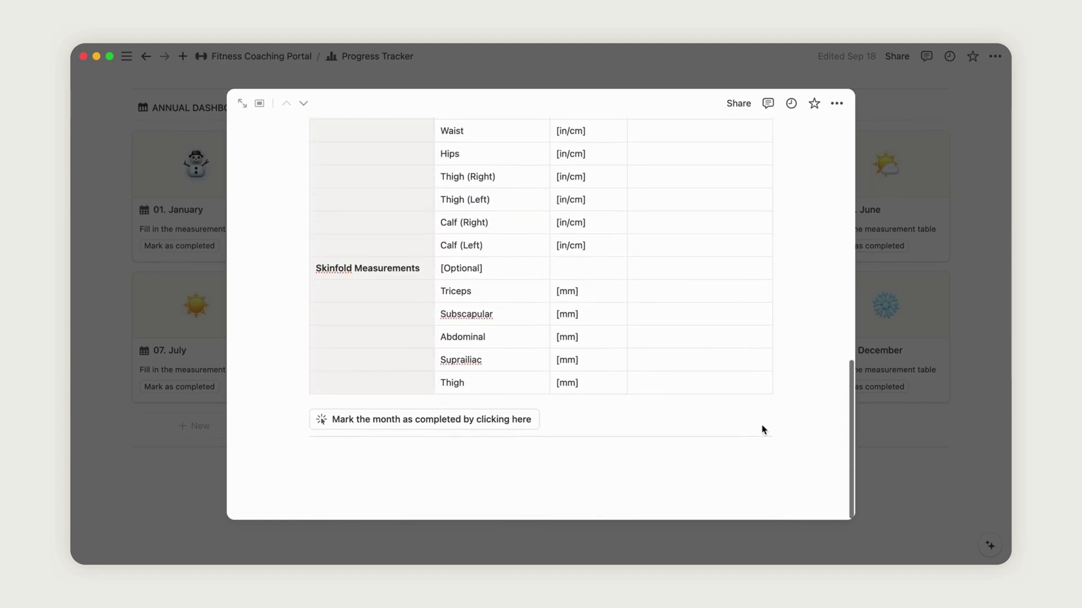
scroll(763, 427, up, 1)
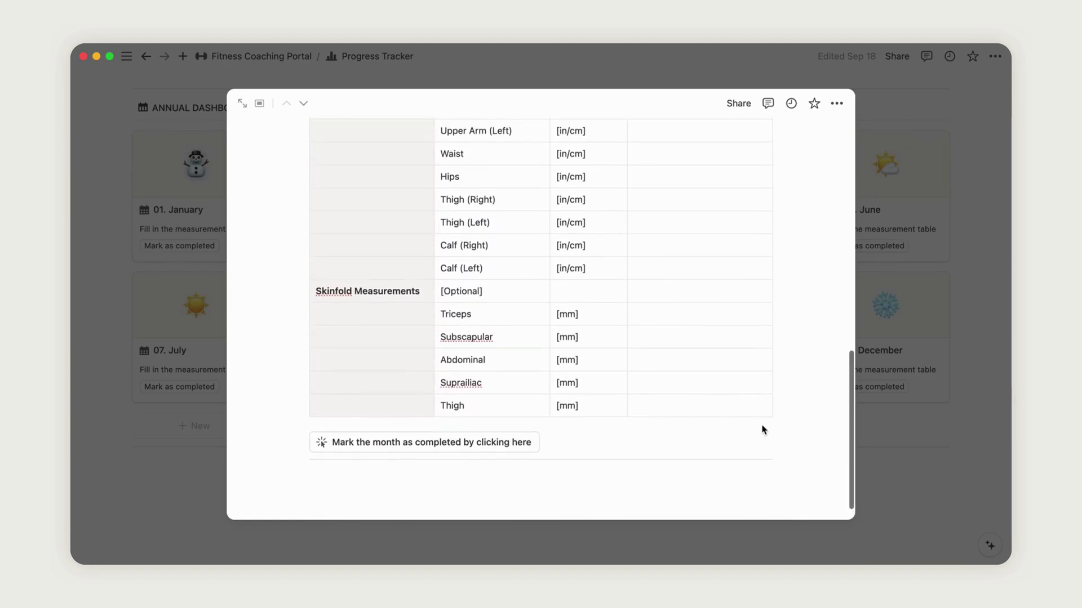
click(465, 448)
click(169, 480)
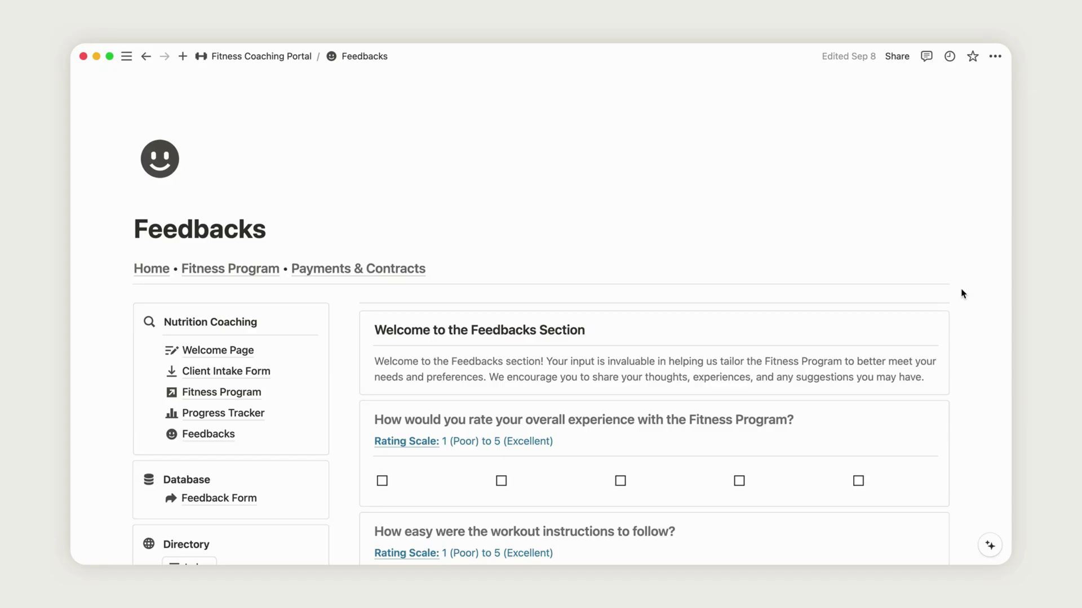
- Look over the Feedbacks page and tick all five overall experience boxes plus the first two for the workout instructions question
scroll(963, 293, down, 10)
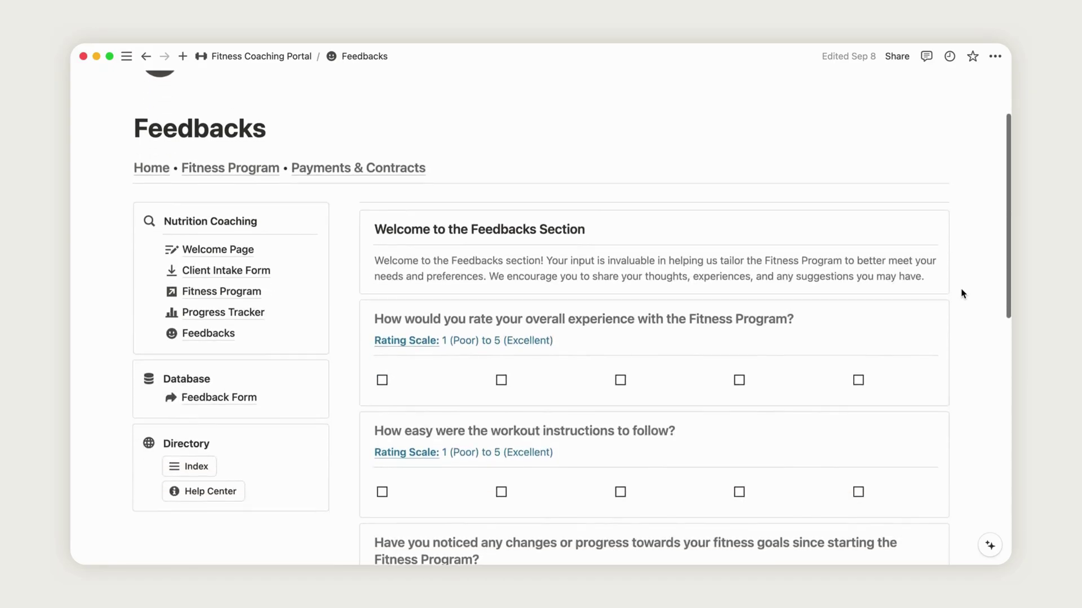
scroll(963, 293, down, 5)
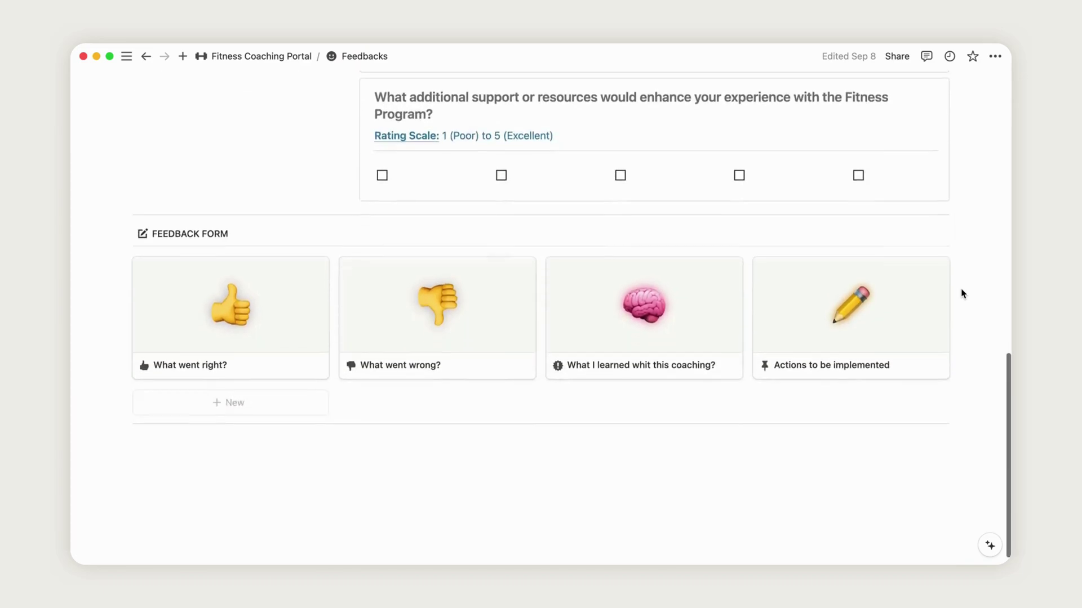
scroll(962, 293, up, 10)
scroll(962, 293, down, 3)
scroll(963, 294, down, 1)
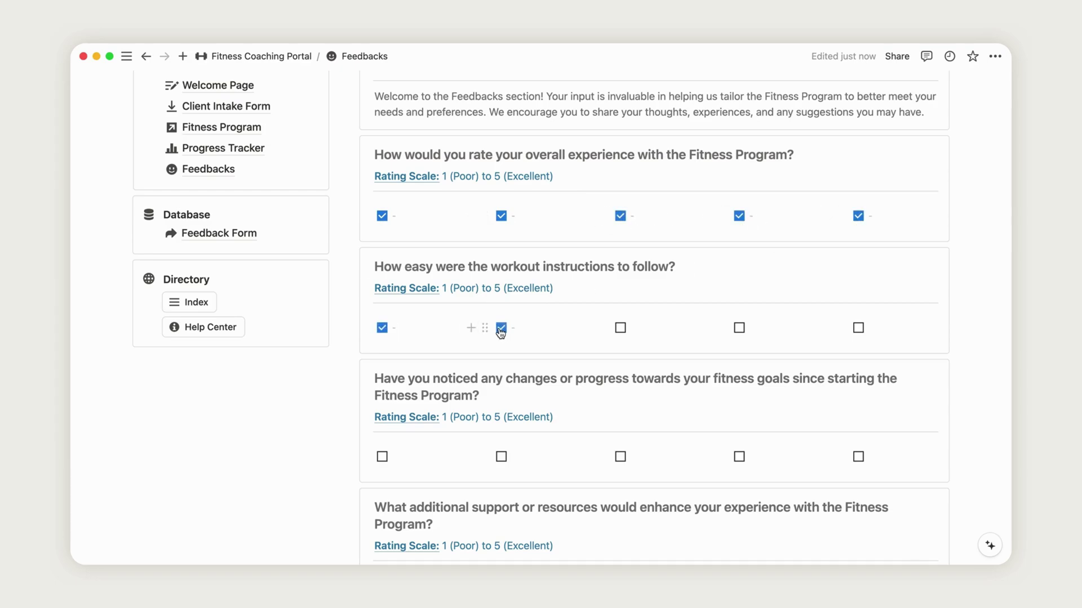
- Open the "What went right?" card in the Feedback Form gallery
scroll(500, 332, down, 15)
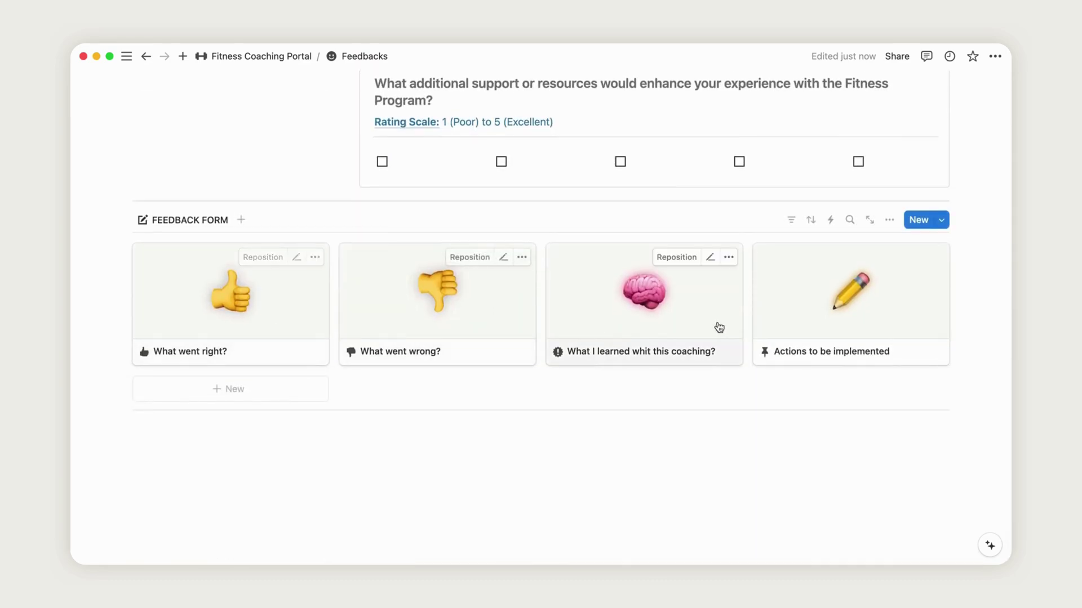
click(287, 310)
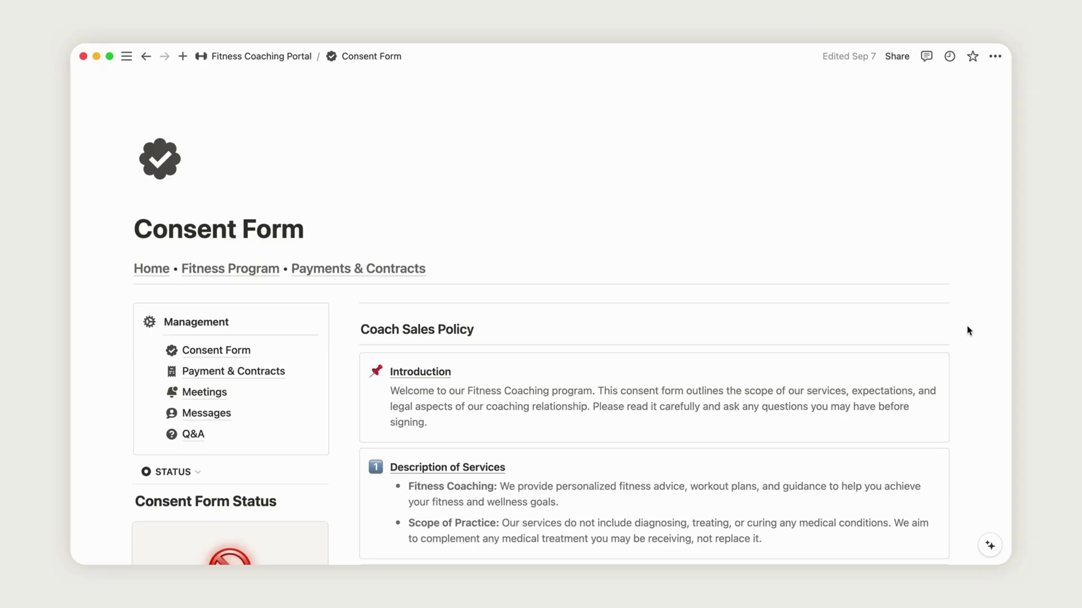
- Examine the Consent Form page's Coach Sales Policy sections, Acceptance of Terms, form status and signing actions
scroll(968, 331, down, 10)
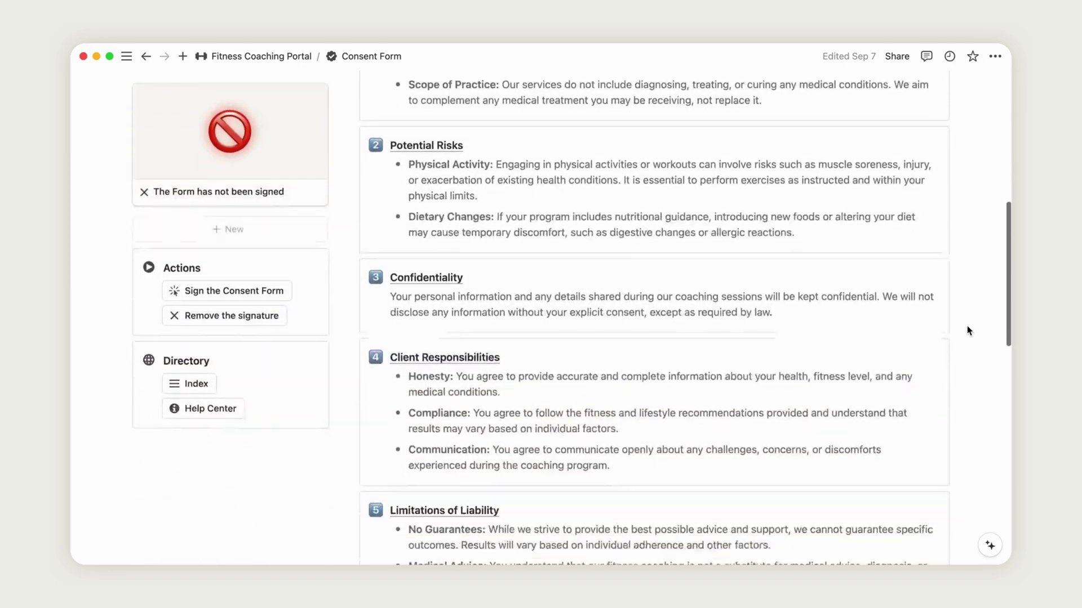
scroll(968, 331, down, 15)
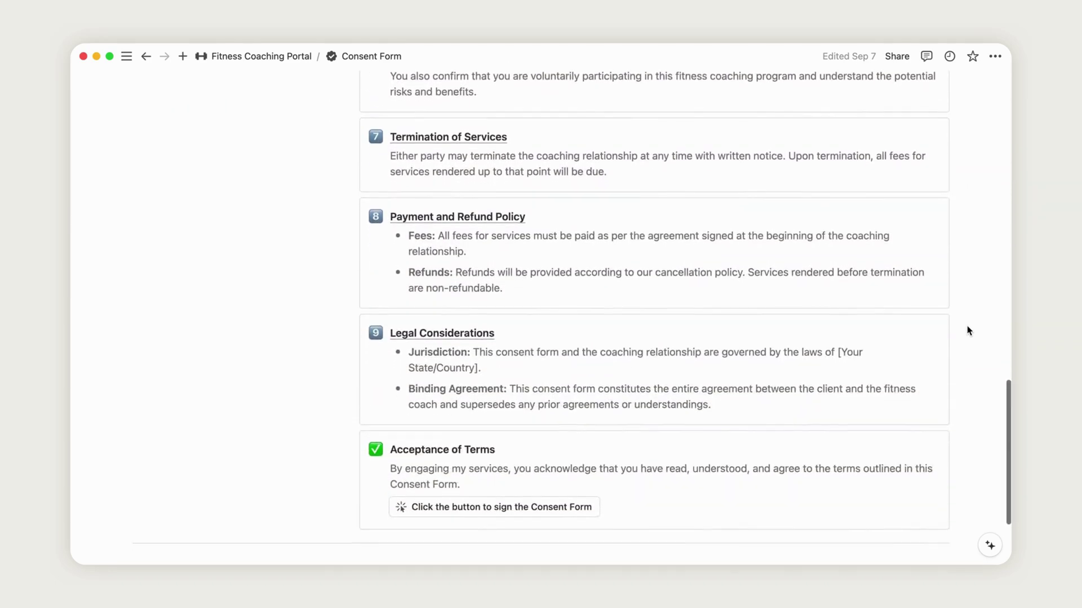
scroll(968, 331, down, 3)
scroll(968, 331, up, 18)
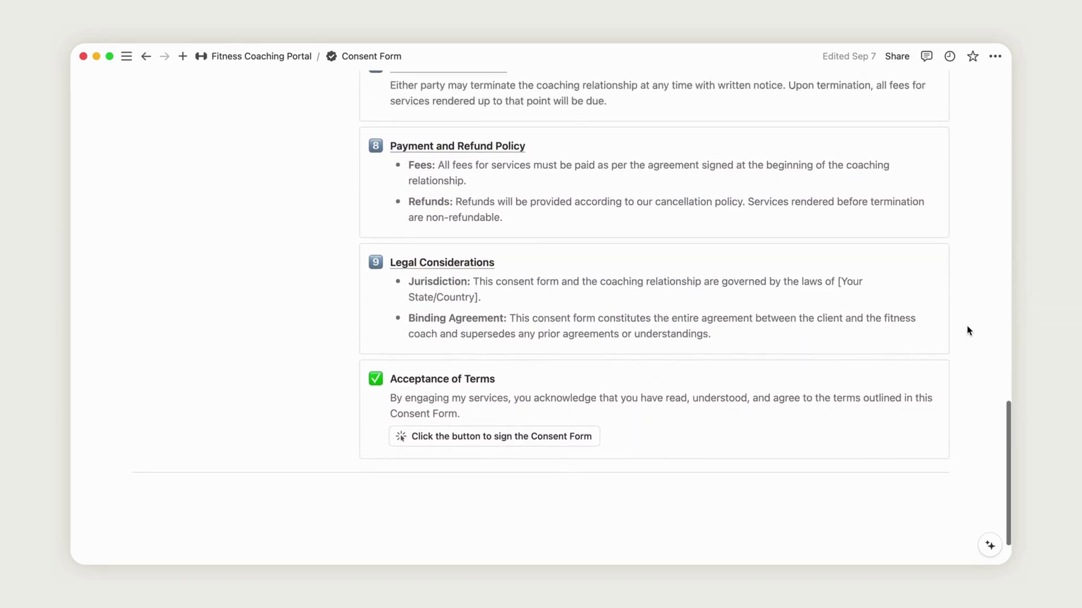
scroll(968, 330, up, 3)
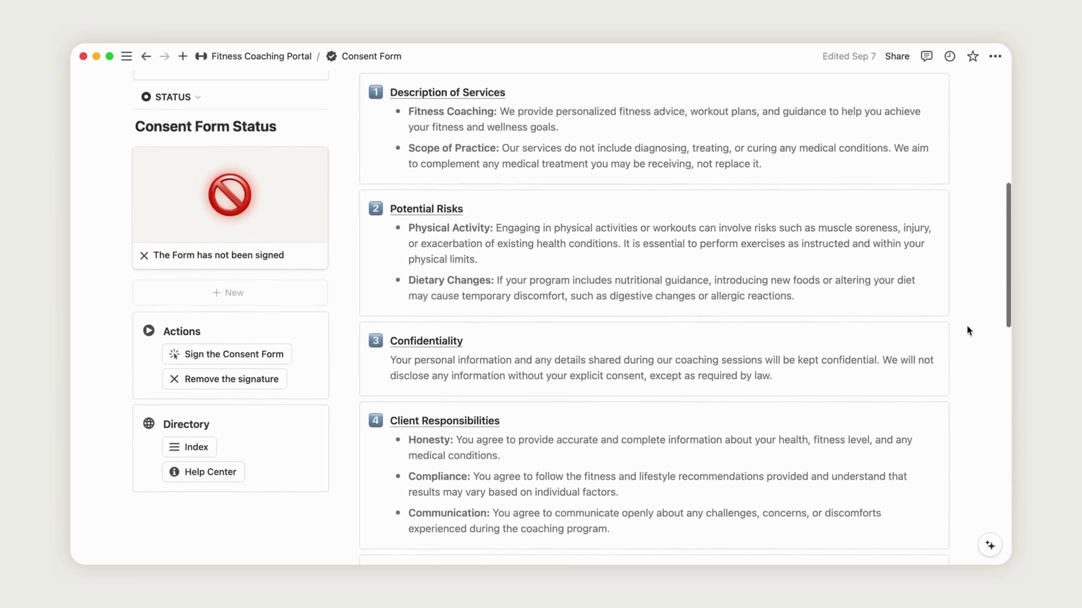
scroll(968, 331, down, 2)
scroll(968, 330, up, 1)
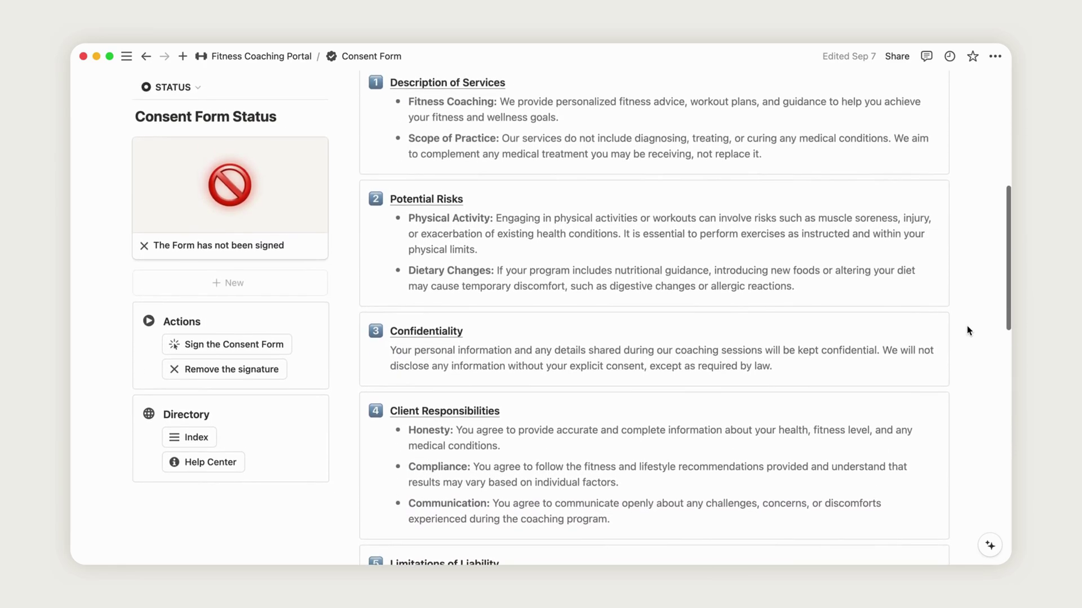
- Sign the consent form and return to the beginning of the Consent Form page
click(249, 349)
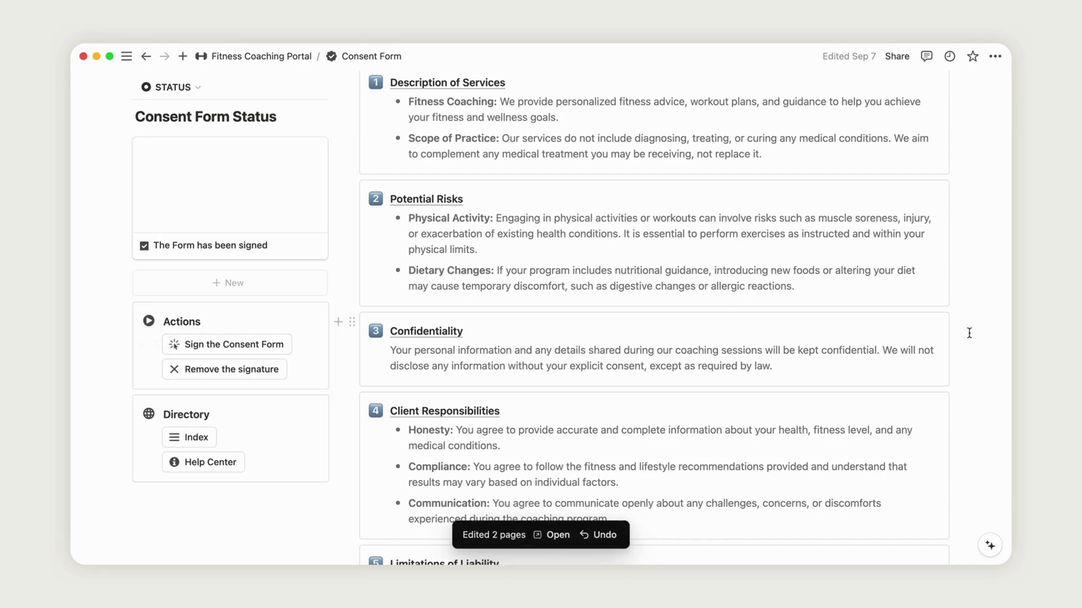
scroll(1000, 331, up, 6)
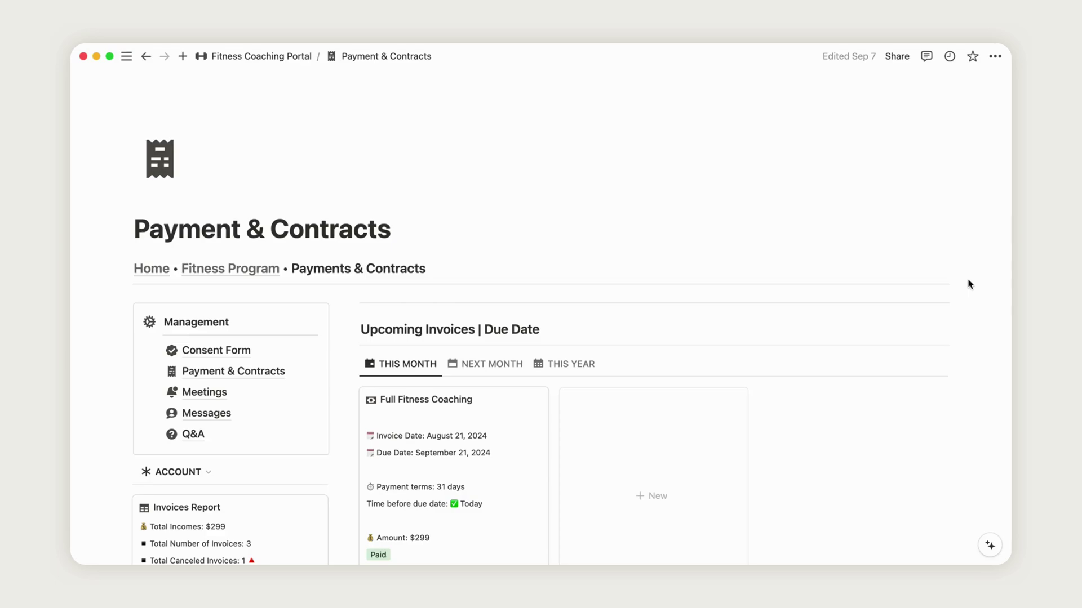
- Look over the Payment & Contracts page: this year's upcoming invoices, the billing and shipping fields, and the contracts table
scroll(967, 283, down, 5)
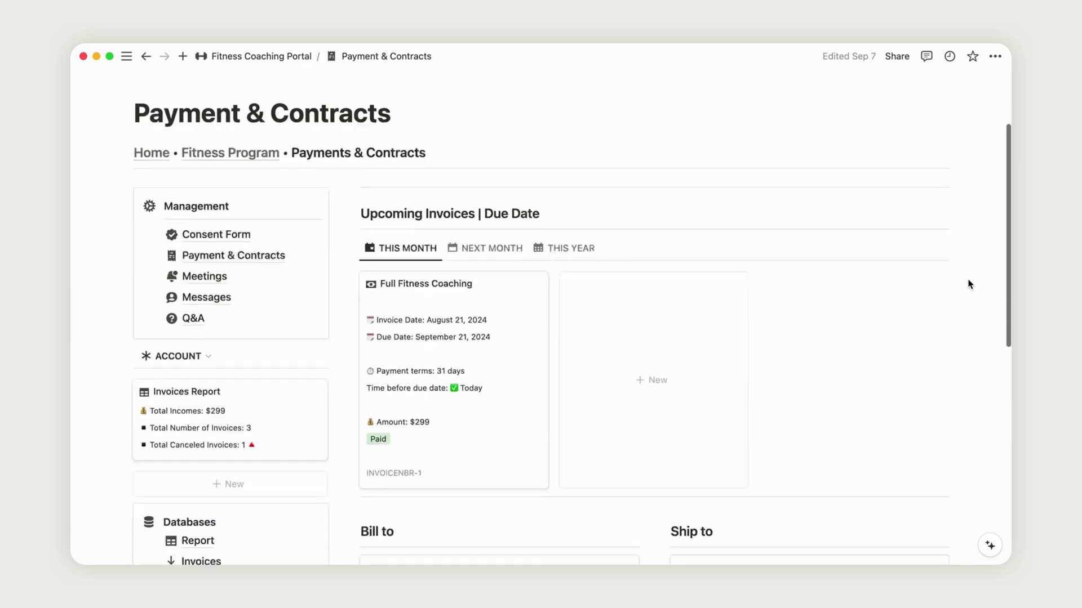
click(561, 146)
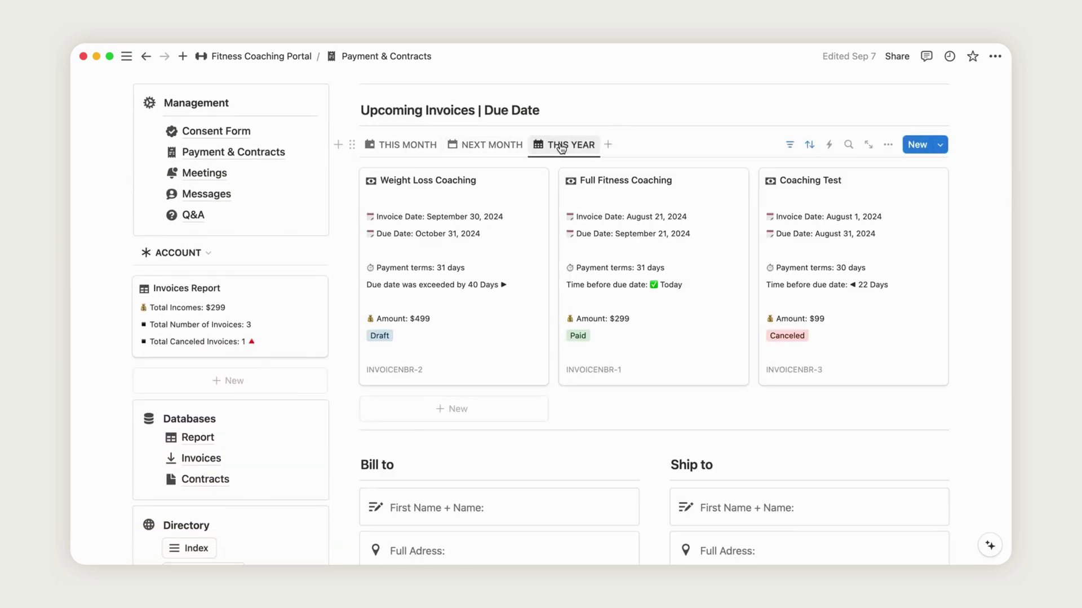
scroll(960, 372, down, 10)
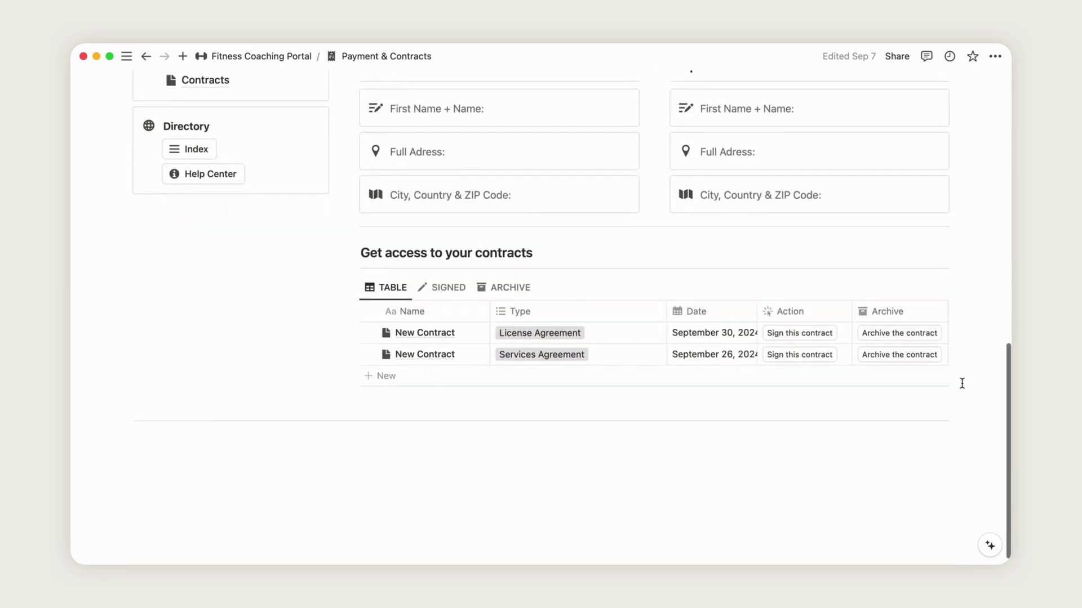
scroll(961, 383, up, 10)
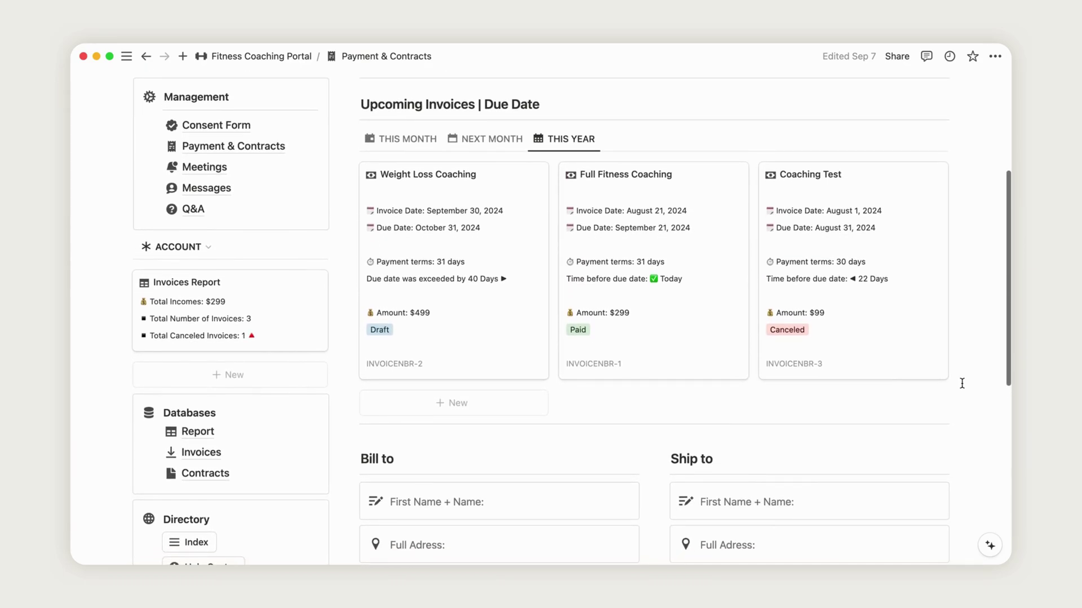
- Add a new invoice to this year's upcoming invoices and set its due date to November 30, 2024
click(443, 403)
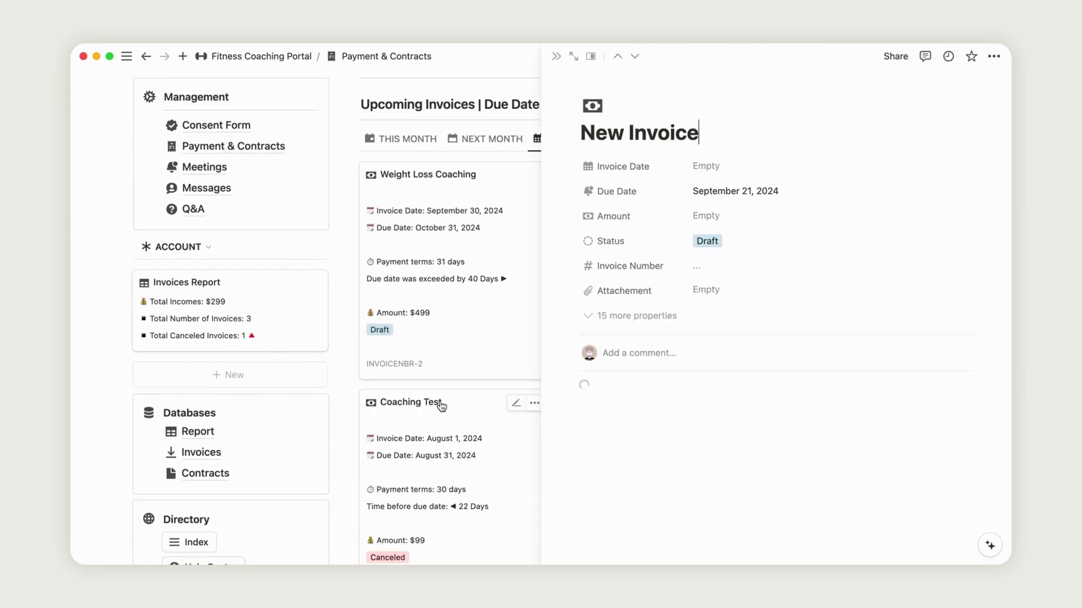
scroll(424, 466, down, 2)
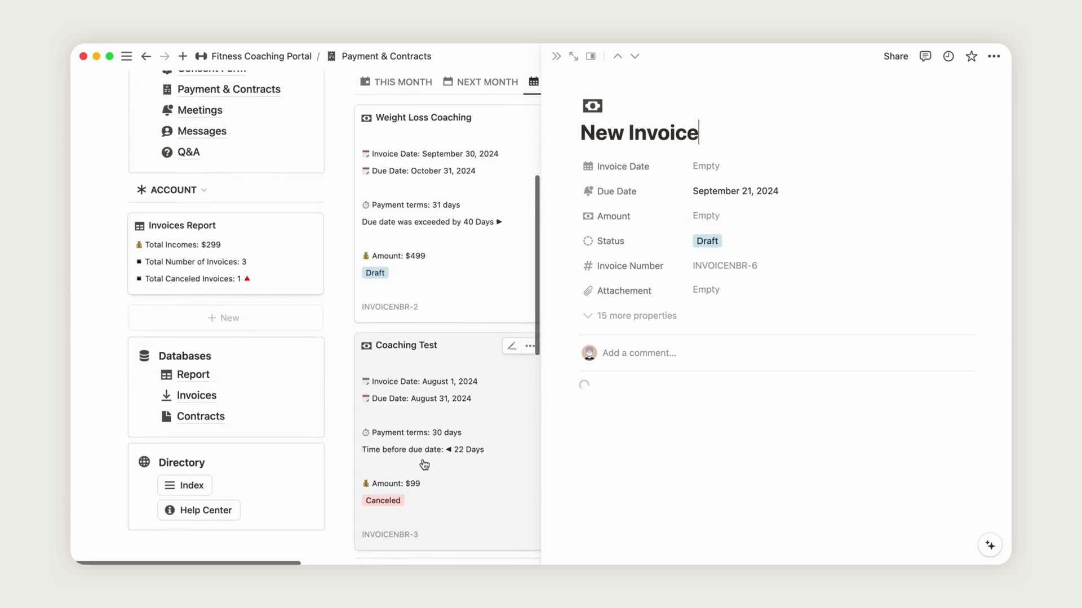
scroll(424, 465, right, 2)
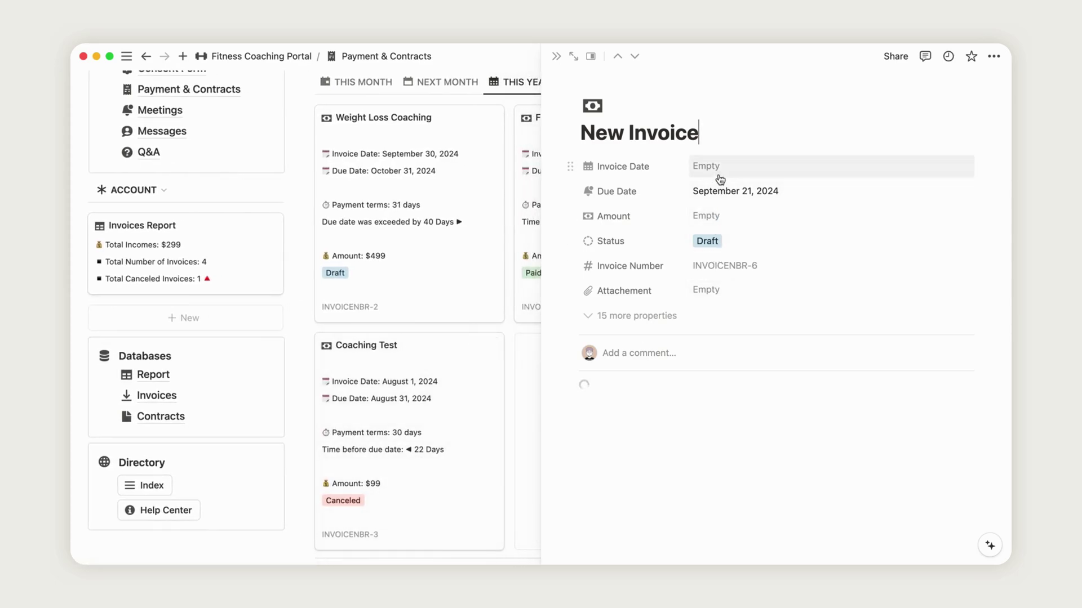
click(743, 194)
click(839, 246)
click(840, 245)
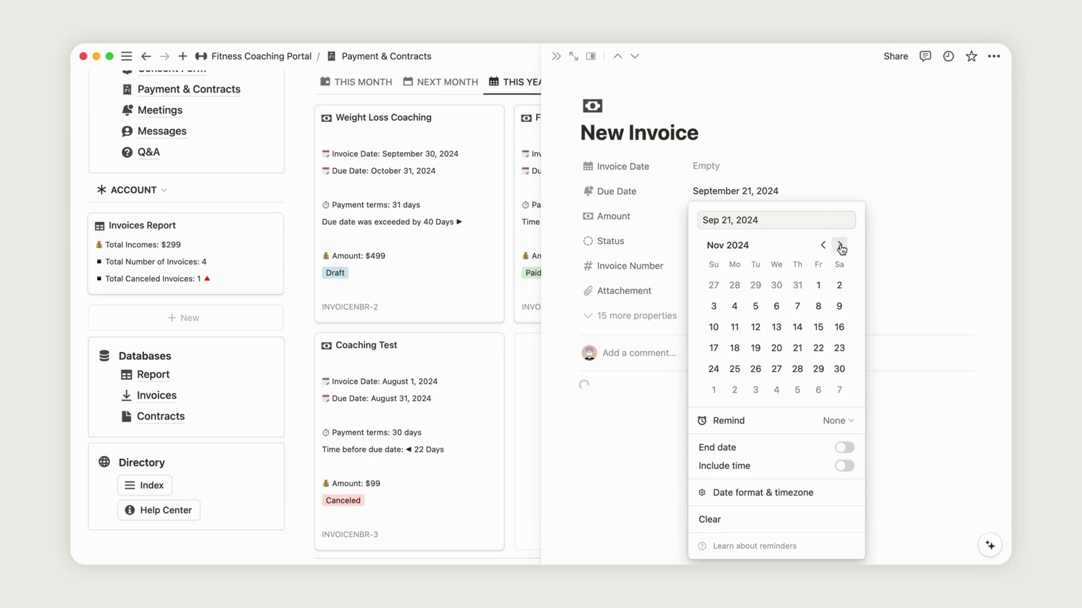
click(839, 369)
click(815, 125)
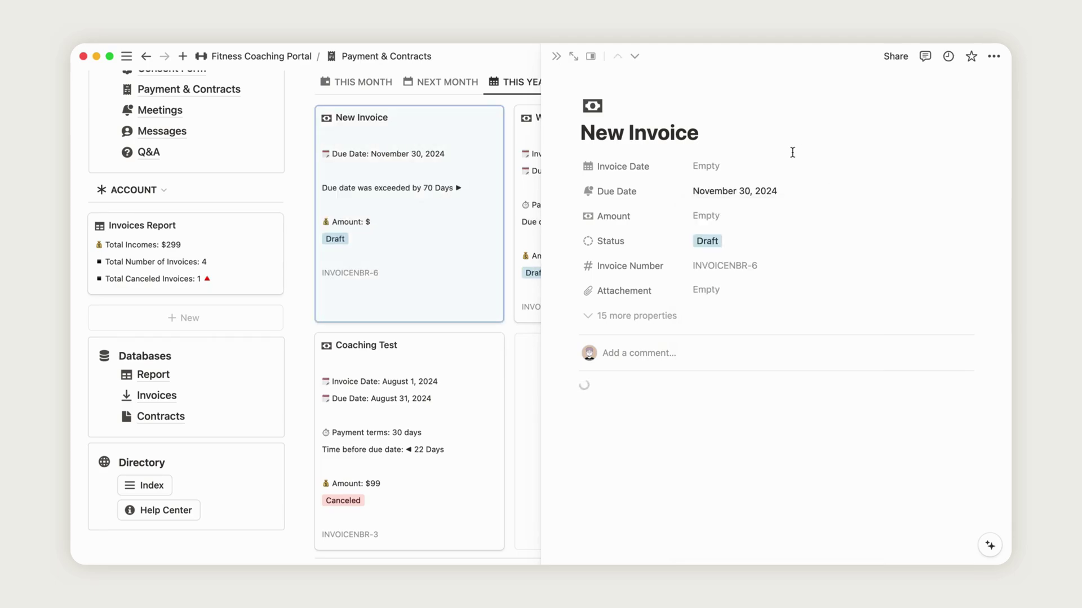
- Set the new invoice's invoice date to November 1, 2024 and its amount to 999
click(747, 169)
click(839, 221)
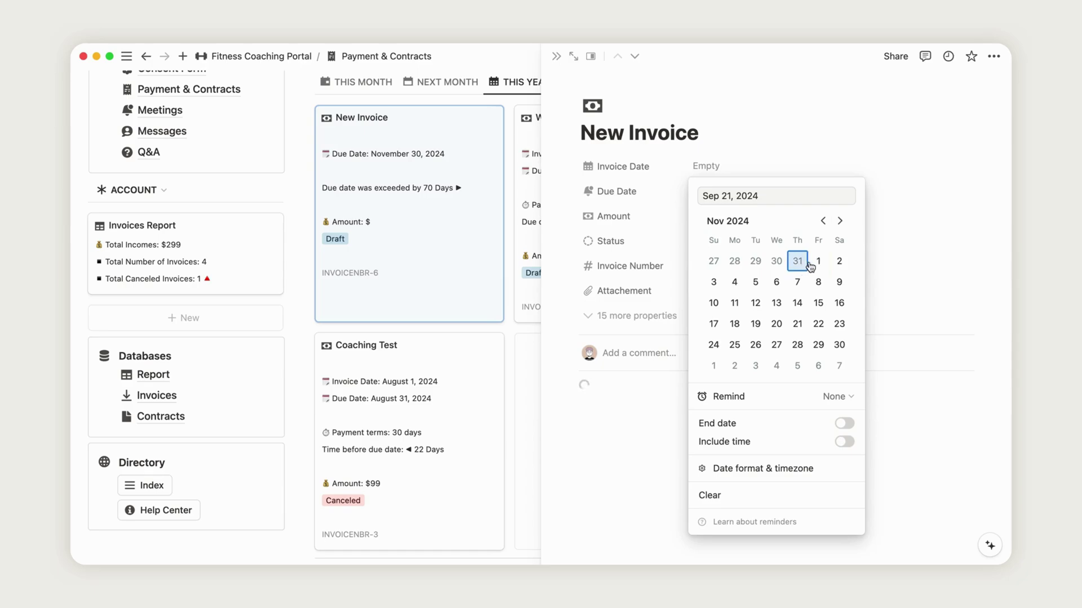
click(818, 260)
click(822, 163)
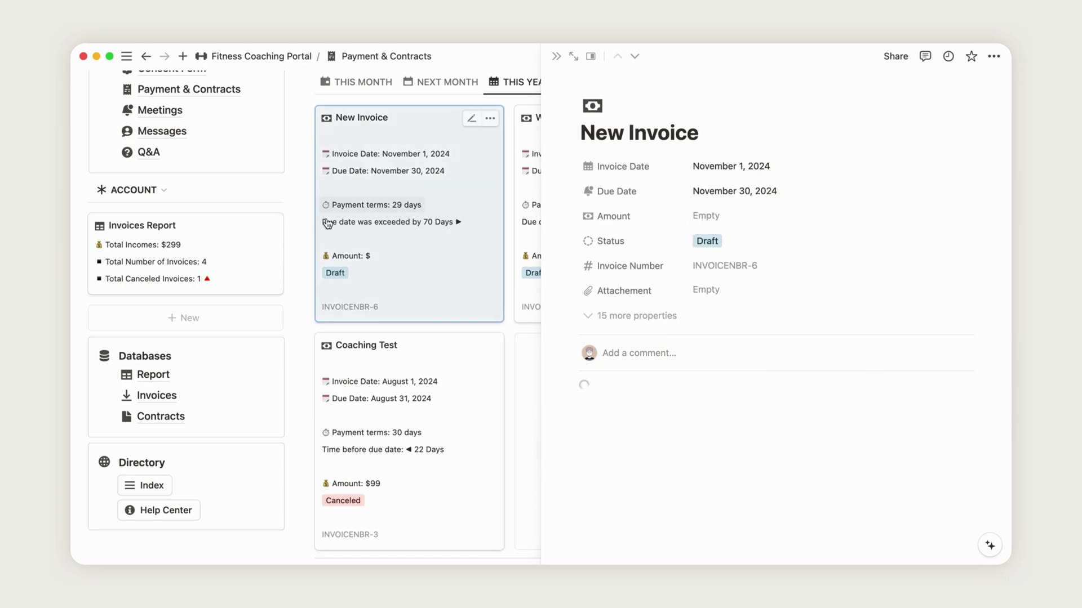
click(759, 221)
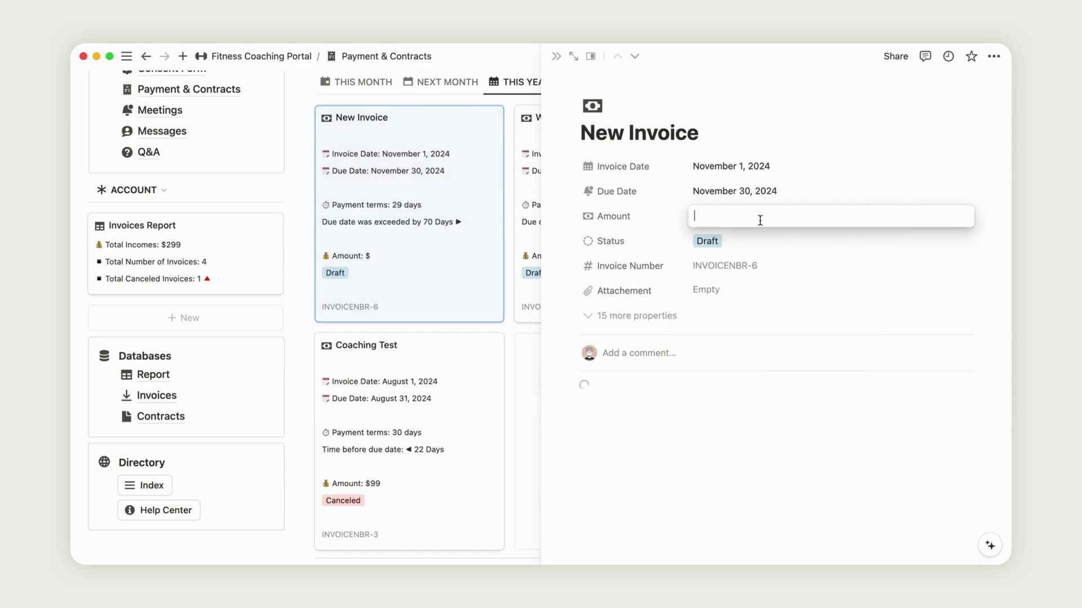
text(999)
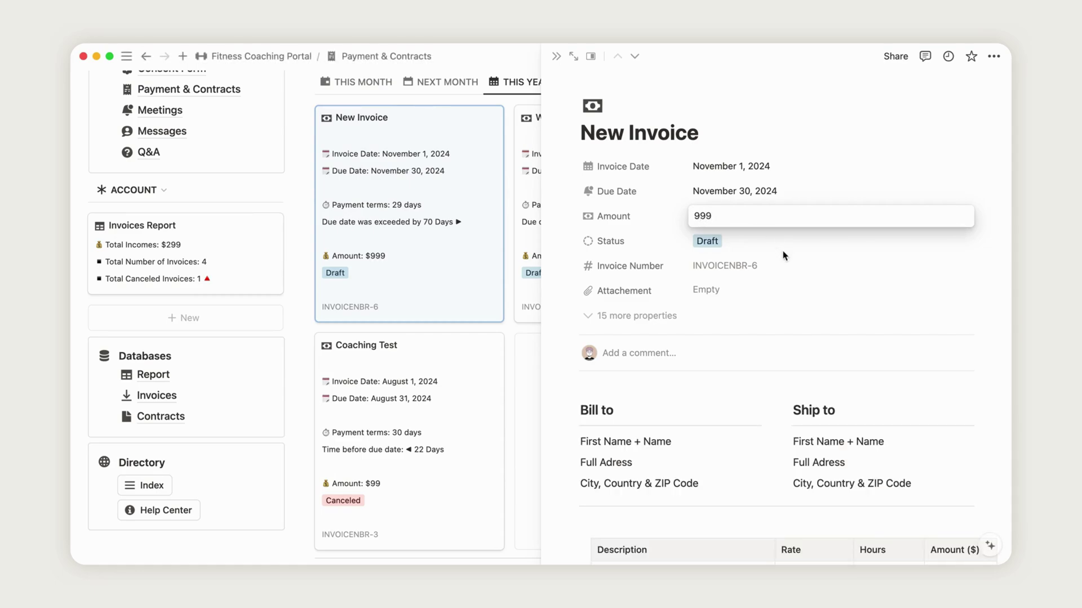
key(Return)
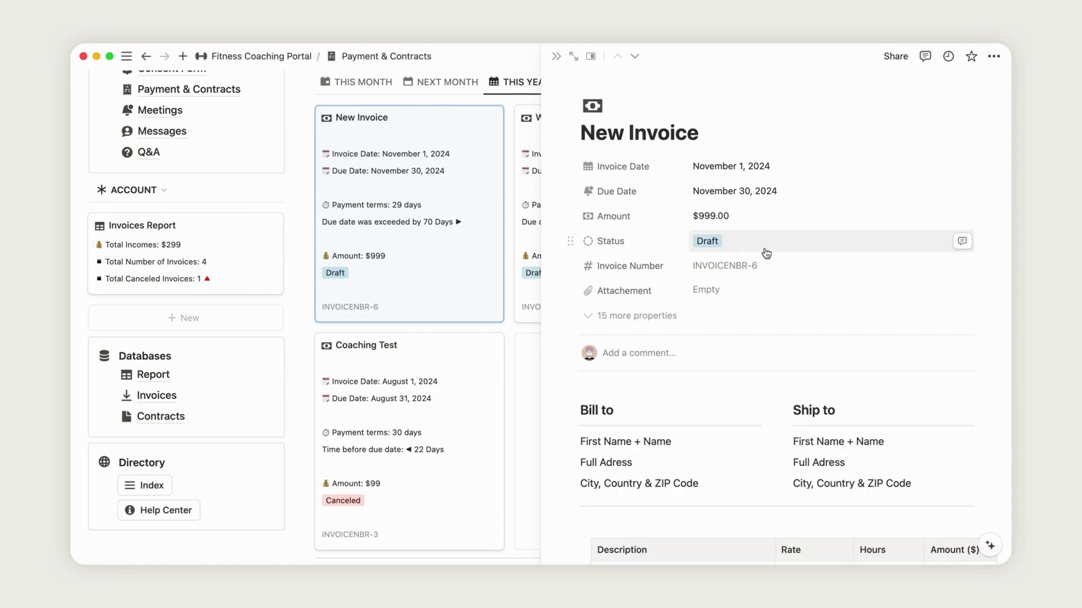
- Switch the new invoice's status to Paid, back to Draft, and to Paid again to compare the Invoices Report
click(719, 244)
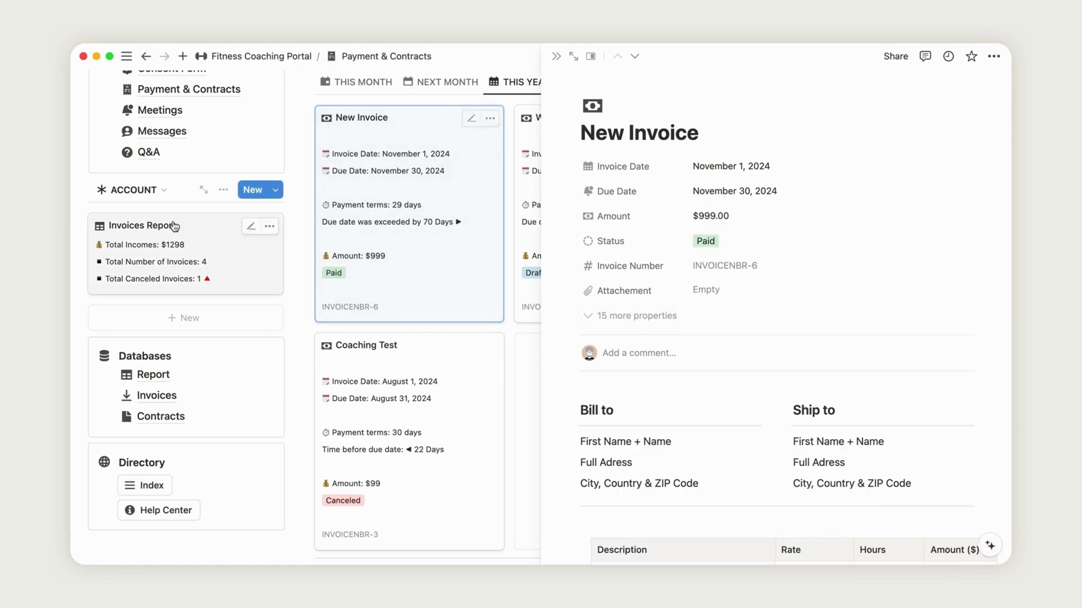
click(725, 243)
click(728, 286)
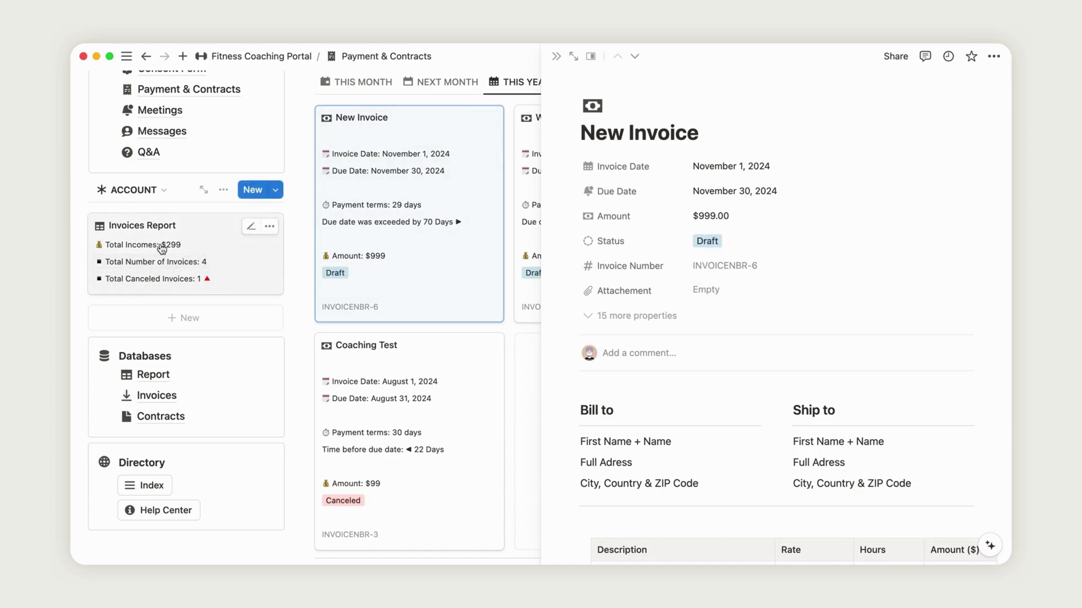
click(745, 241)
click(728, 299)
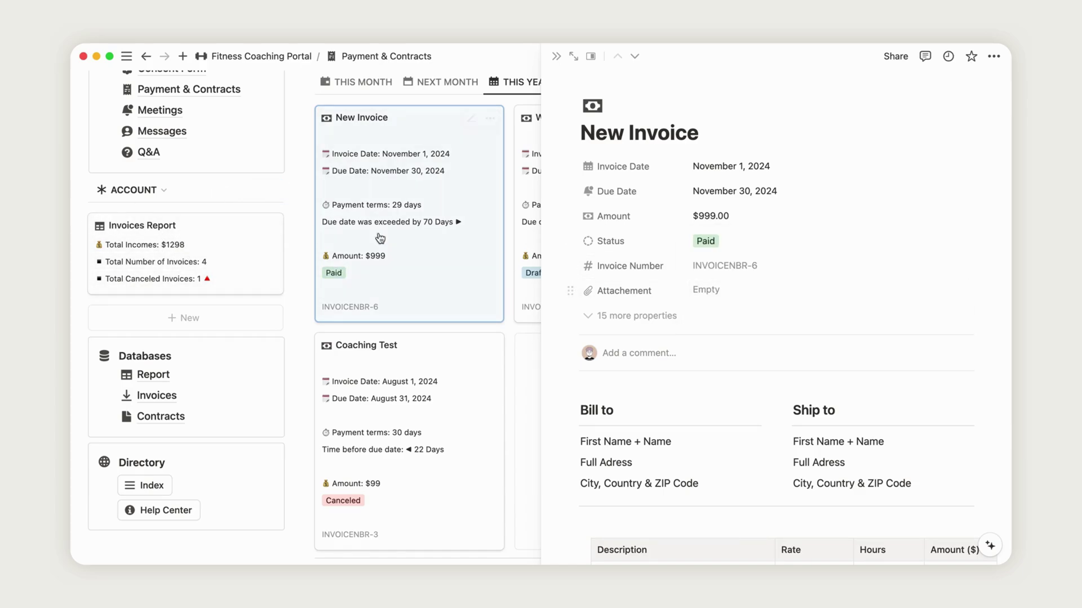
- Set the new invoice's status to Canceled
click(755, 241)
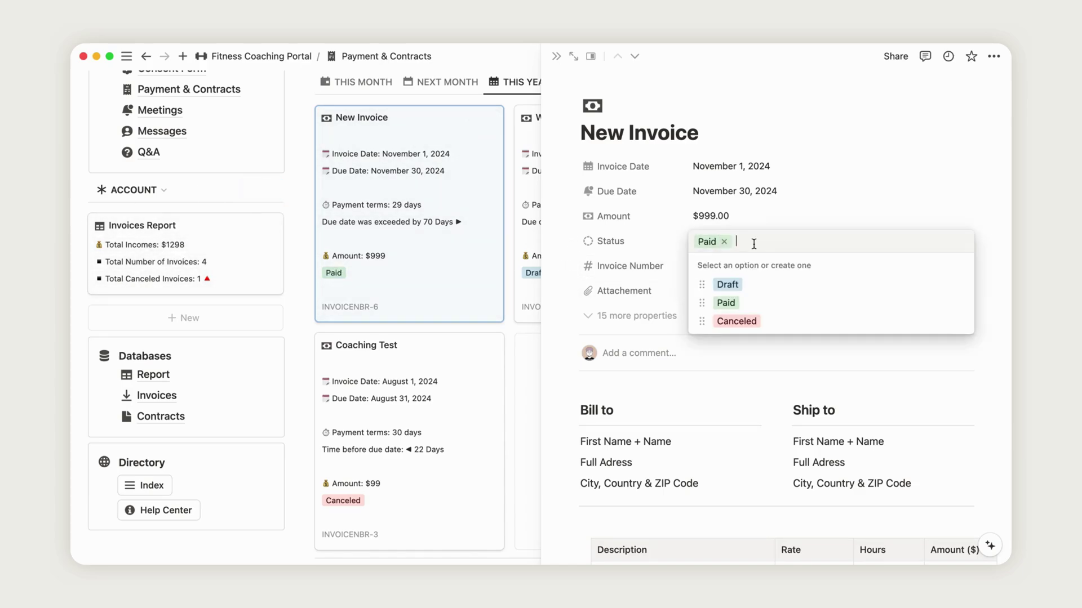
click(757, 320)
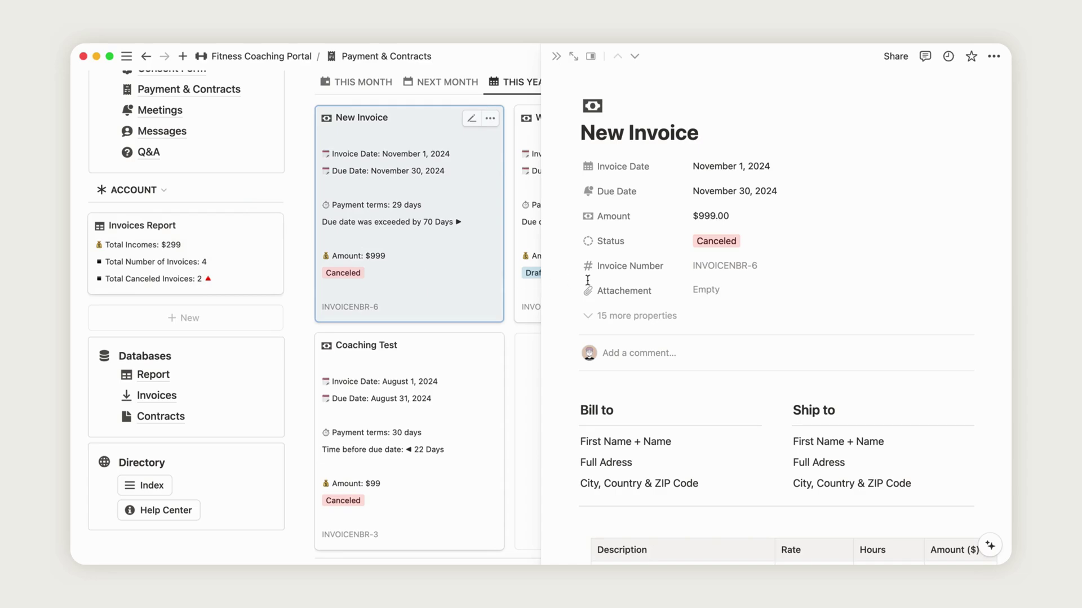
- Add two blank rows to the description table in the new invoice and close the invoice
scroll(726, 369, down, 10)
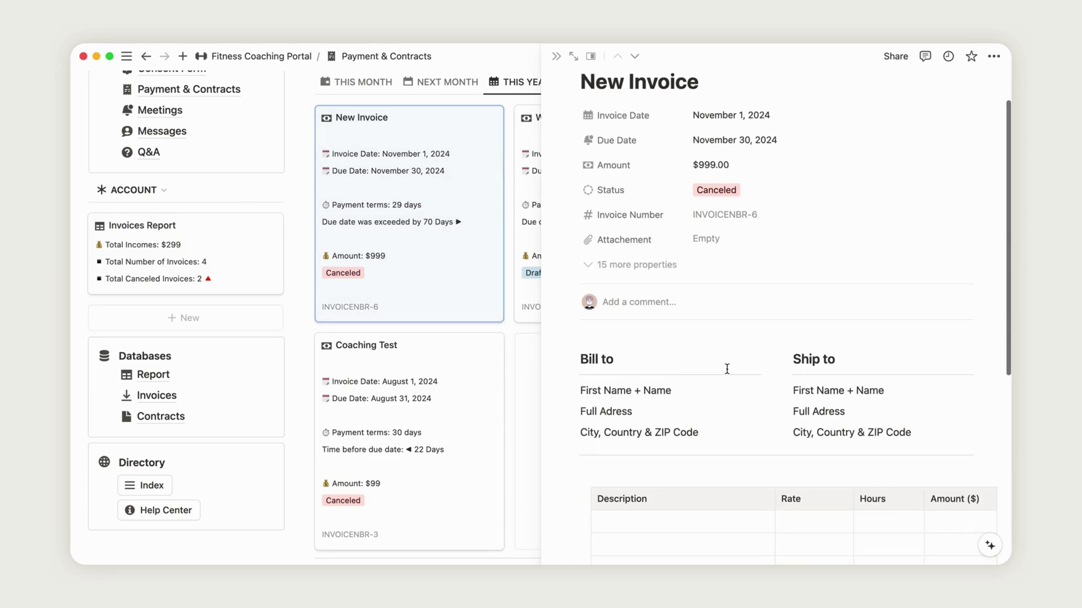
scroll(727, 373, up, 5)
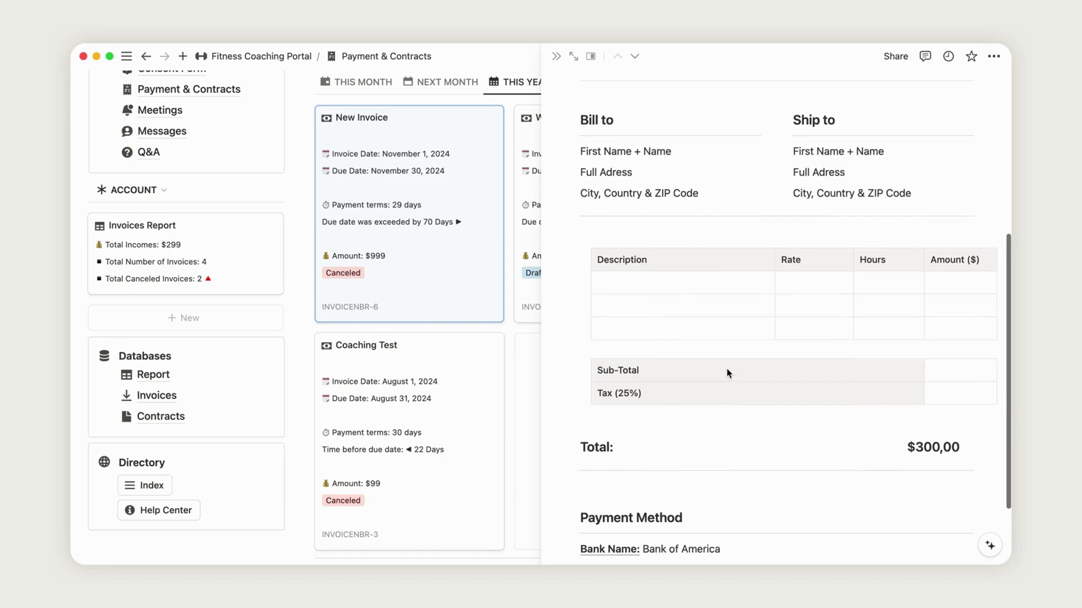
scroll(748, 374, down, 5)
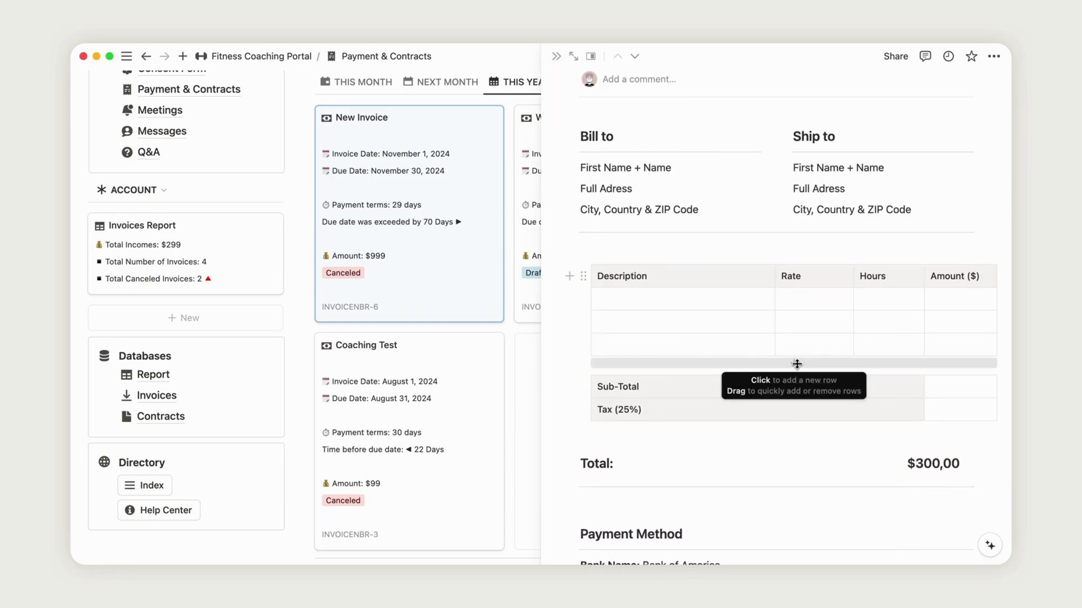
drag(789, 365, 791, 407)
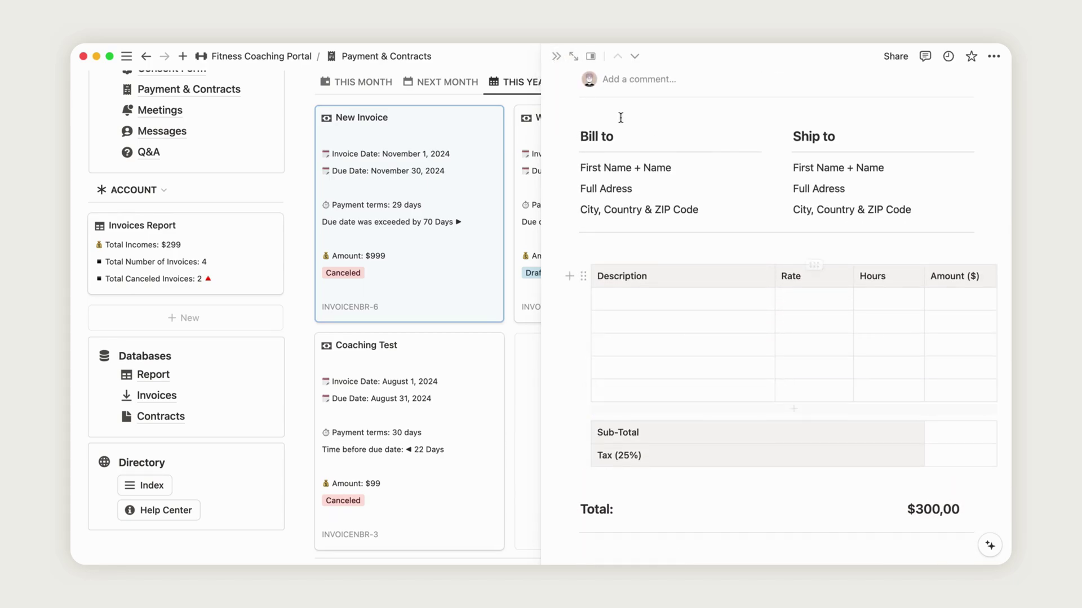
click(556, 56)
- Add a new contract to the "Get access to your contracts" table and set its type to Purchase Agreement
scroll(989, 371, down, 10)
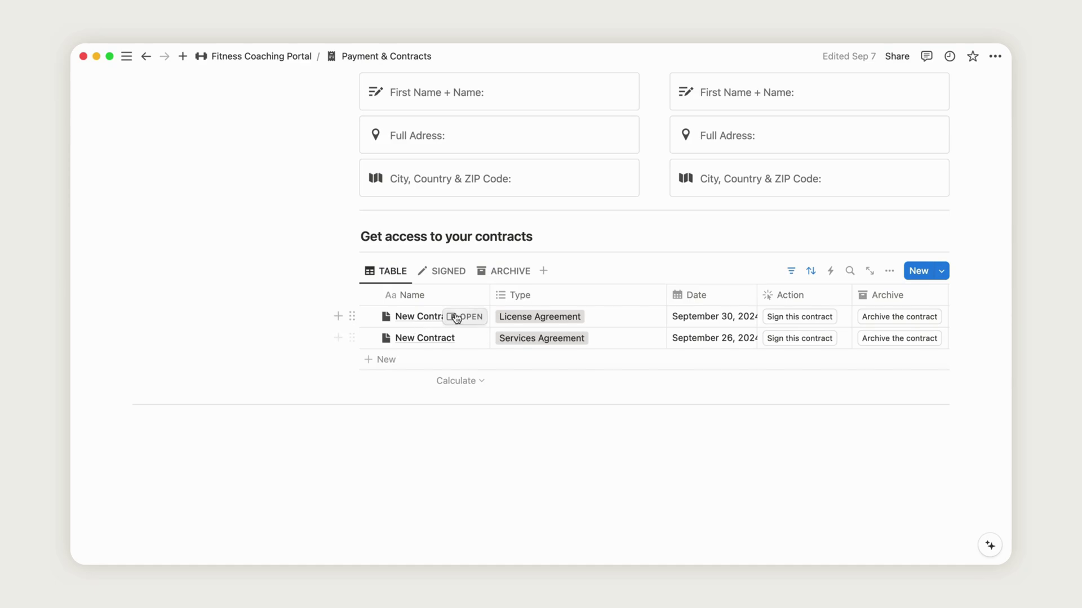
click(376, 367)
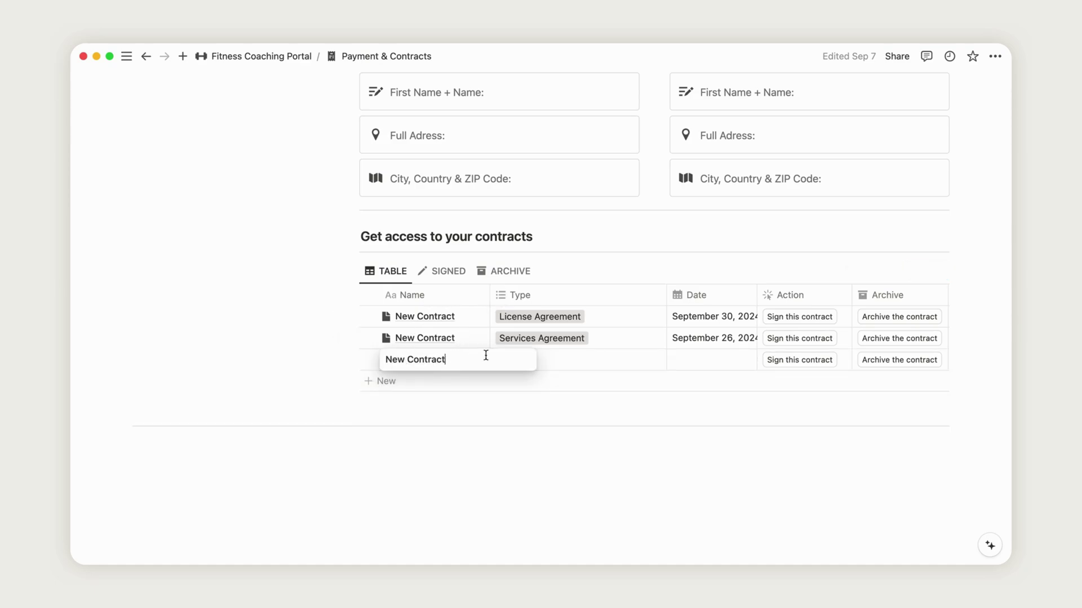
key(Return)
click(521, 363)
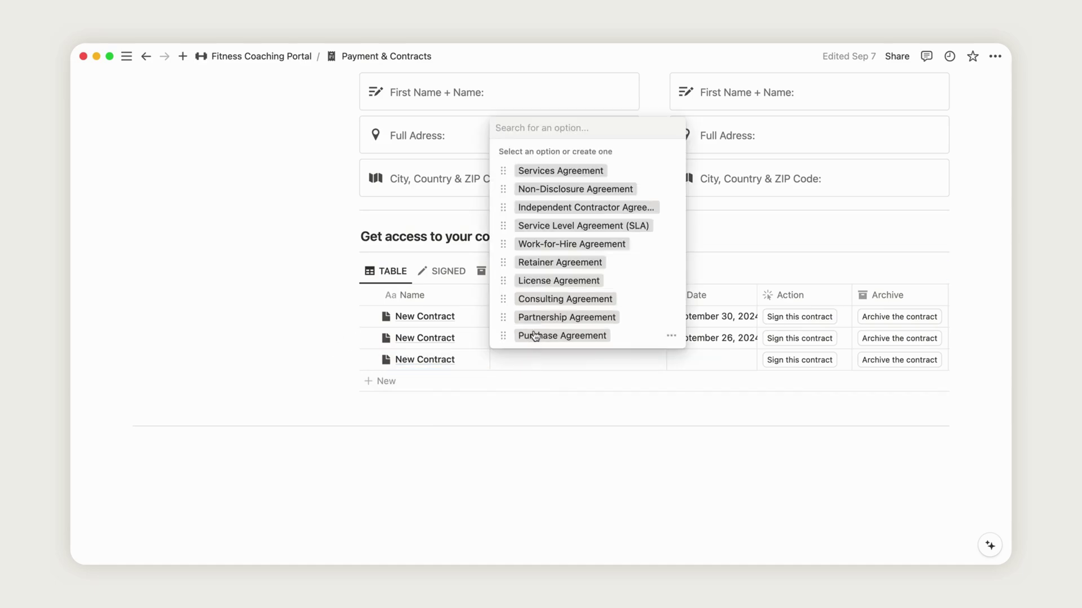
click(560, 280)
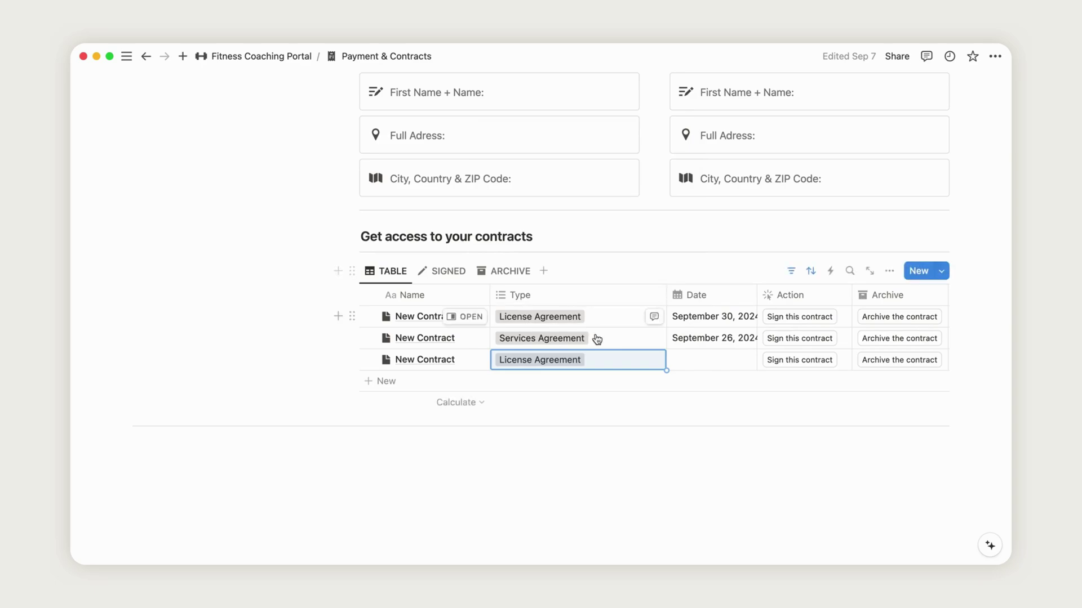
click(624, 366)
click(580, 337)
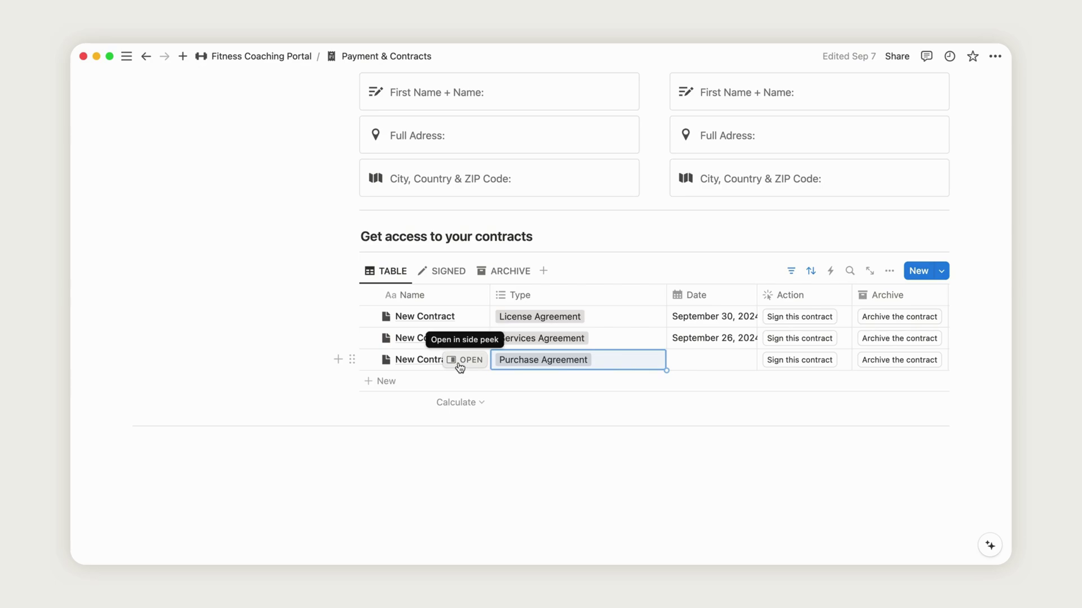
- Open the Purchase Agreement contract and review its Freelance Services Agreement sections through to the signing action
click(459, 365)
scroll(459, 365, right, 10)
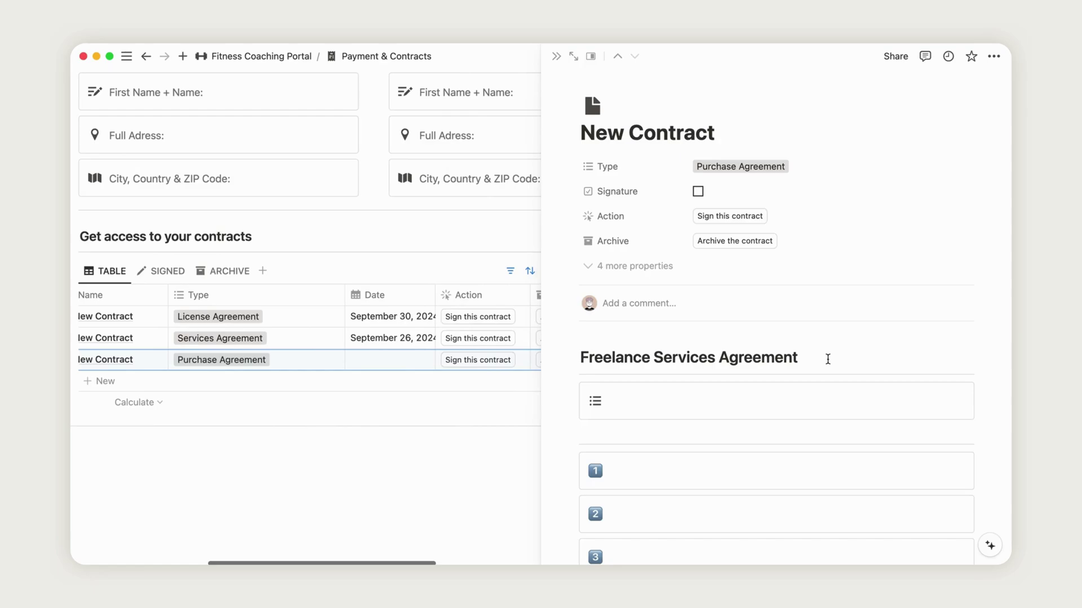
scroll(827, 359, down, 20)
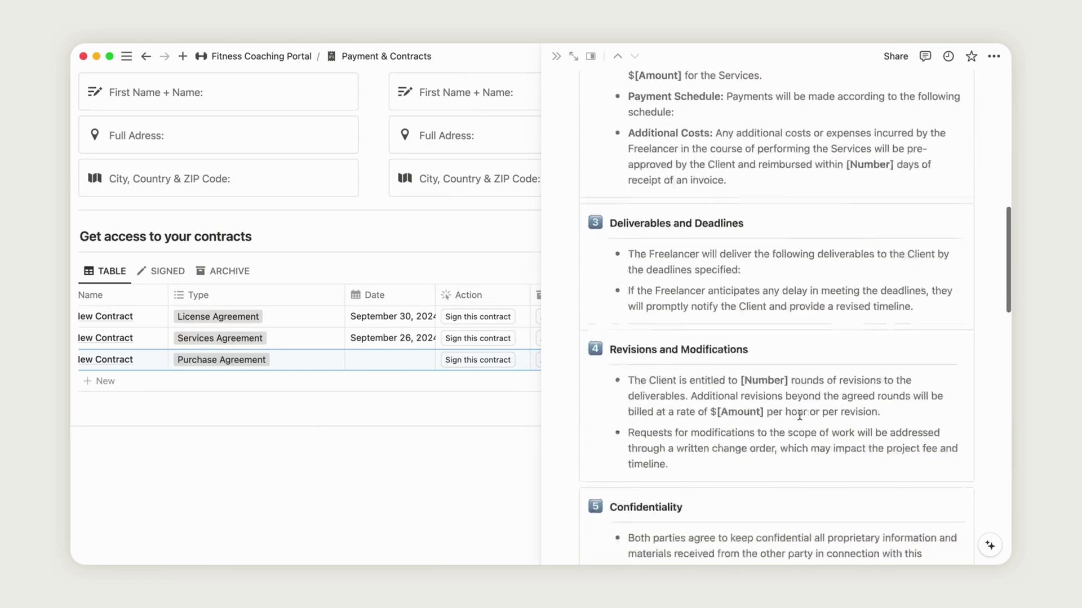
scroll(800, 415, down, 10)
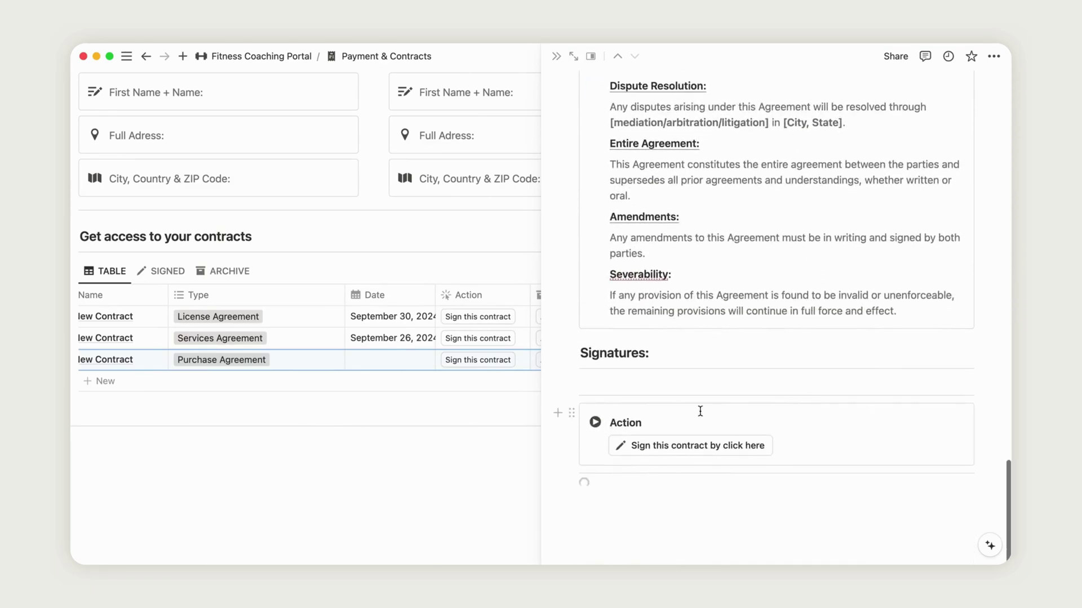
- Set the Purchase Agreement contract's date to September 26, 2024
click(414, 363)
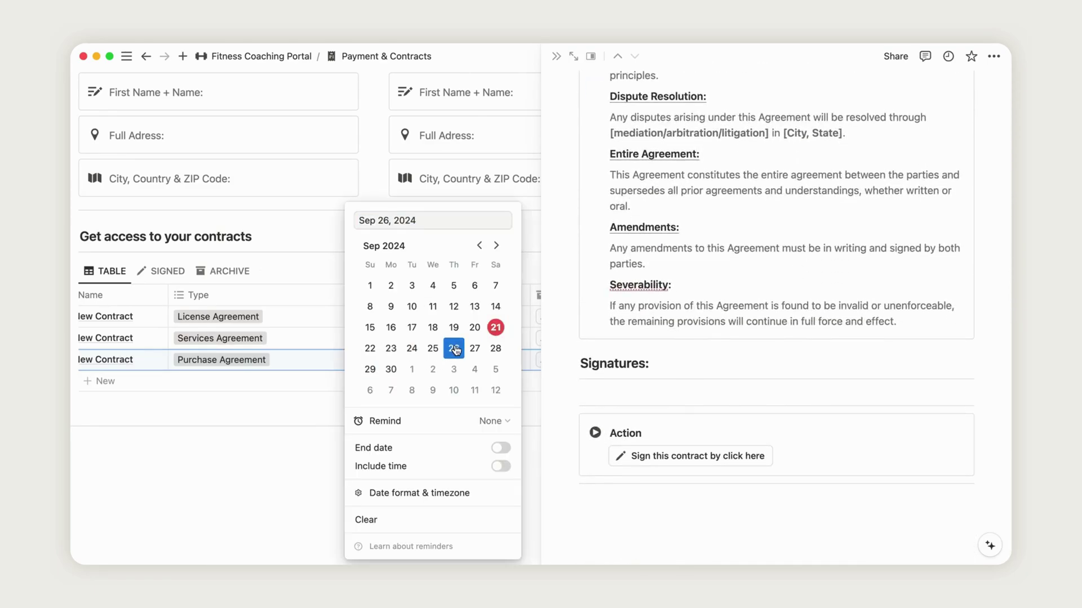
click(373, 194)
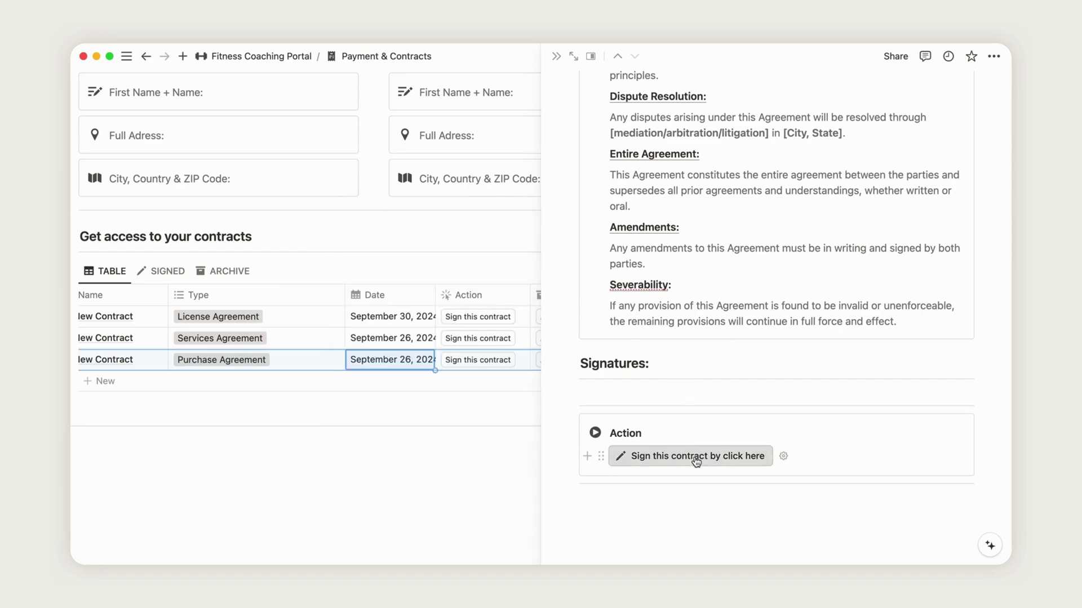
- Close the Purchase Agreement page, archive the contract from the Signed view and show the archived contracts
click(556, 56)
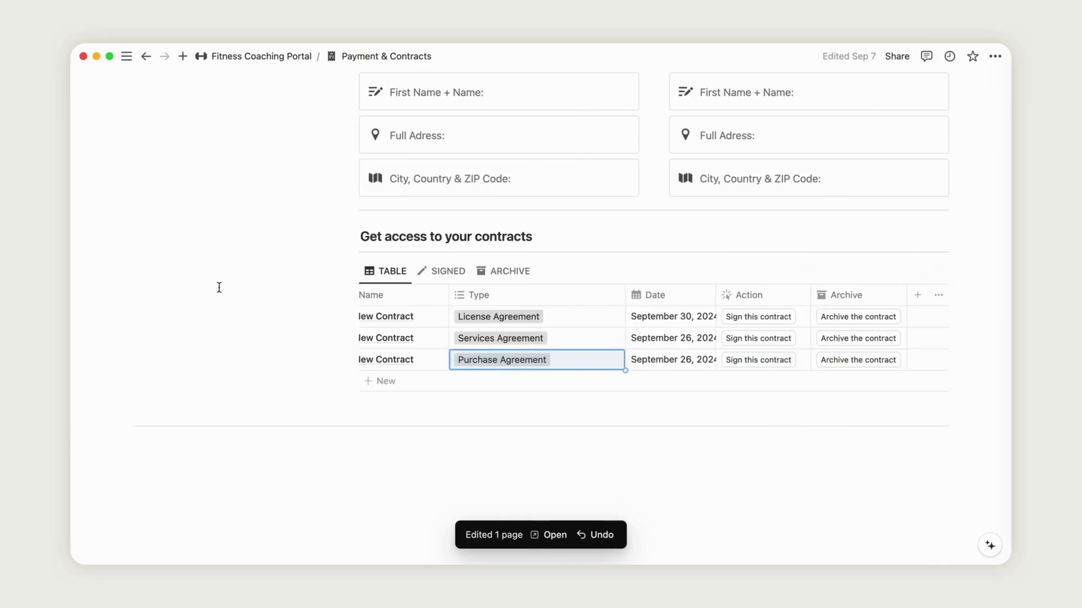
click(449, 272)
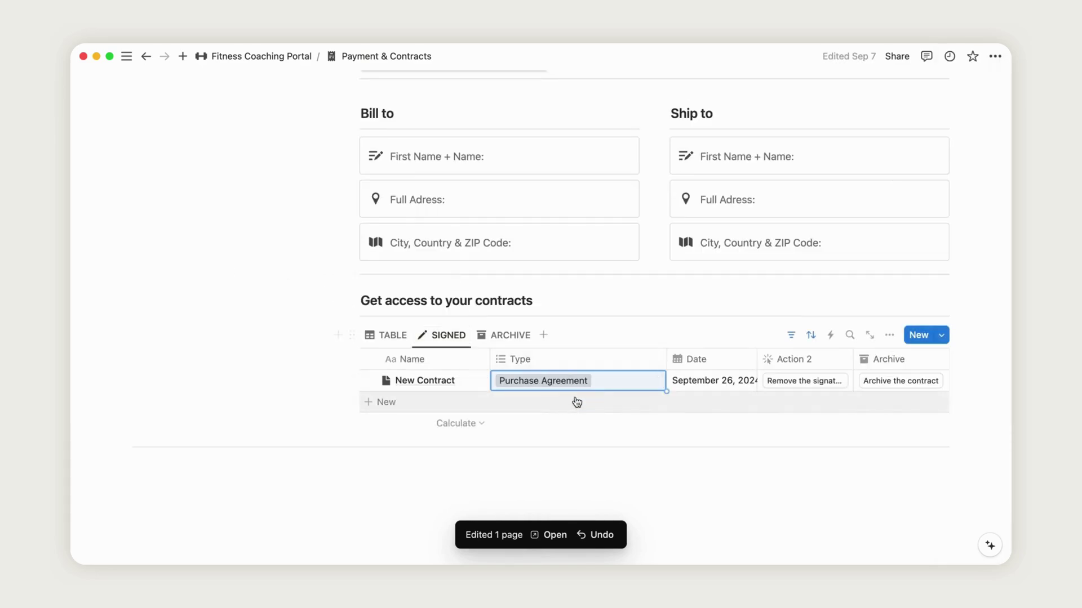
click(893, 383)
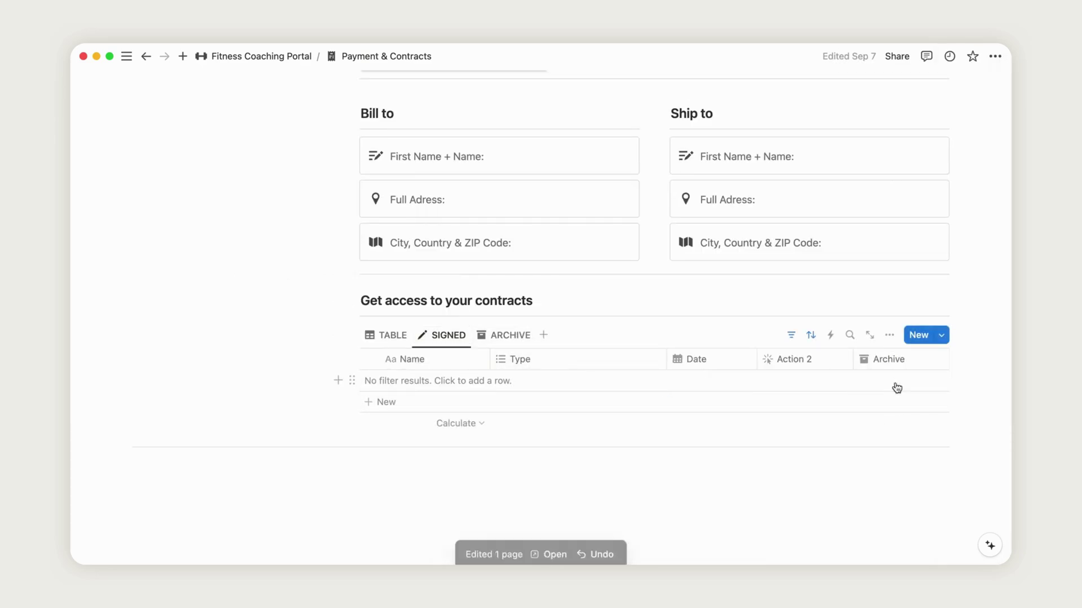
click(496, 336)
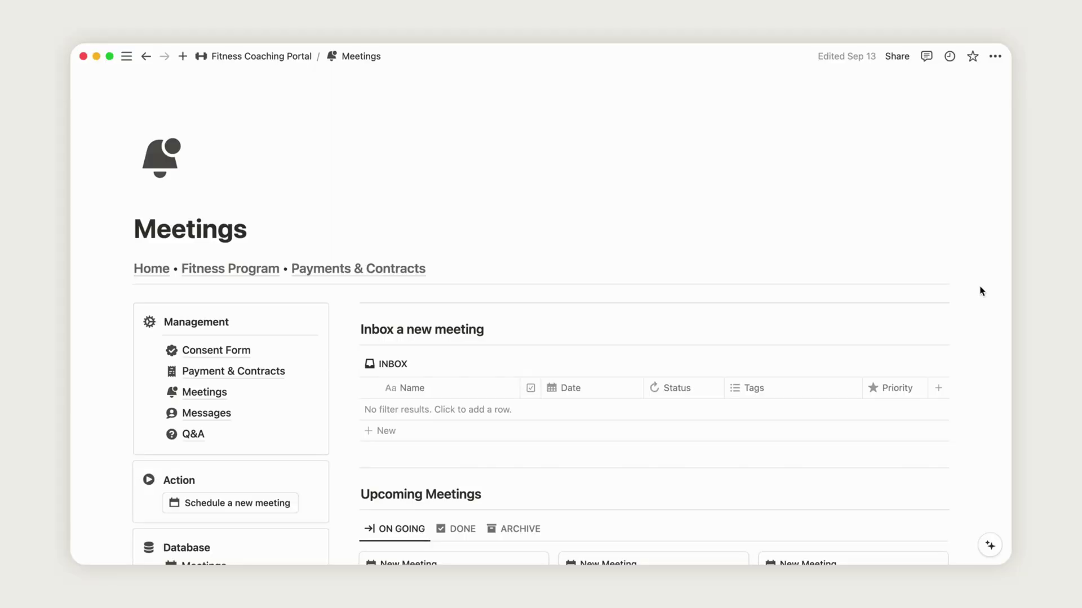
- Look over the Meetings page down to its monthly calendar and schedule a new meeting in the inbox
scroll(980, 290, down, 8)
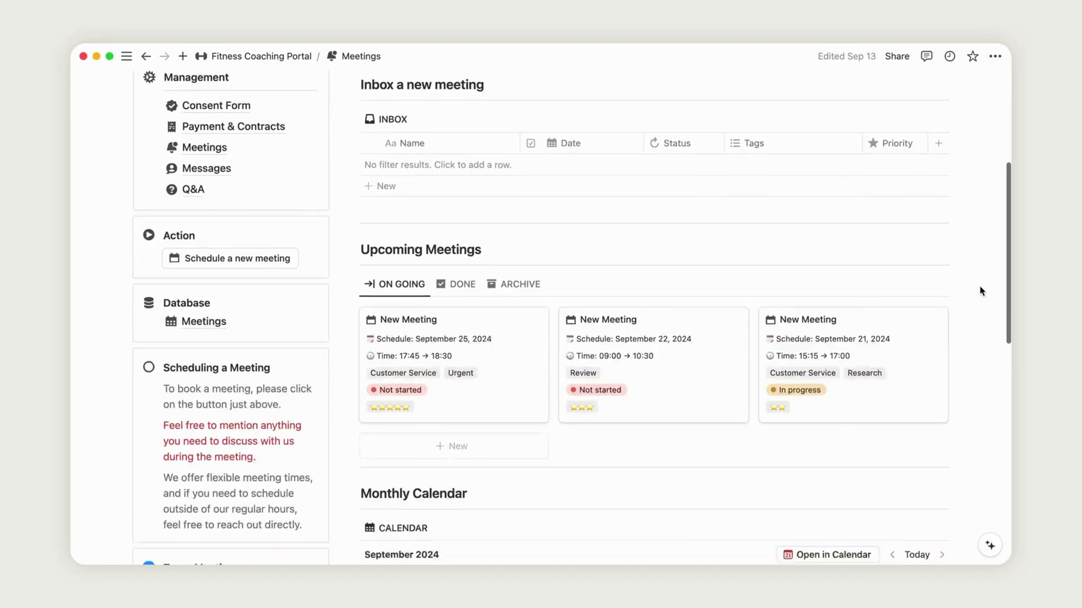
scroll(980, 290, down, 5)
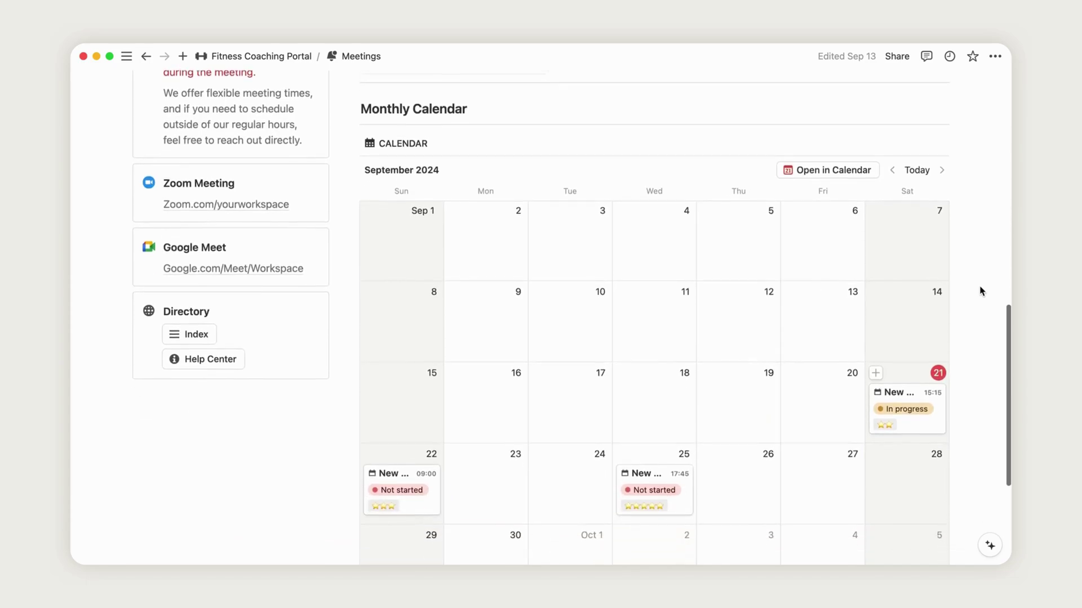
scroll(980, 291, up, 2)
scroll(980, 291, up, 7)
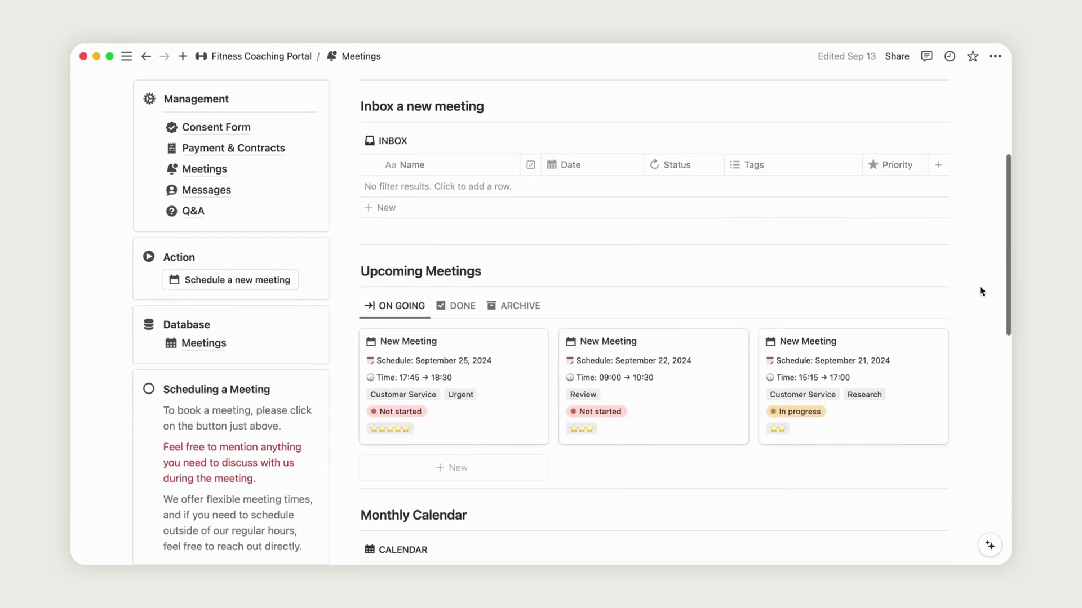
click(263, 282)
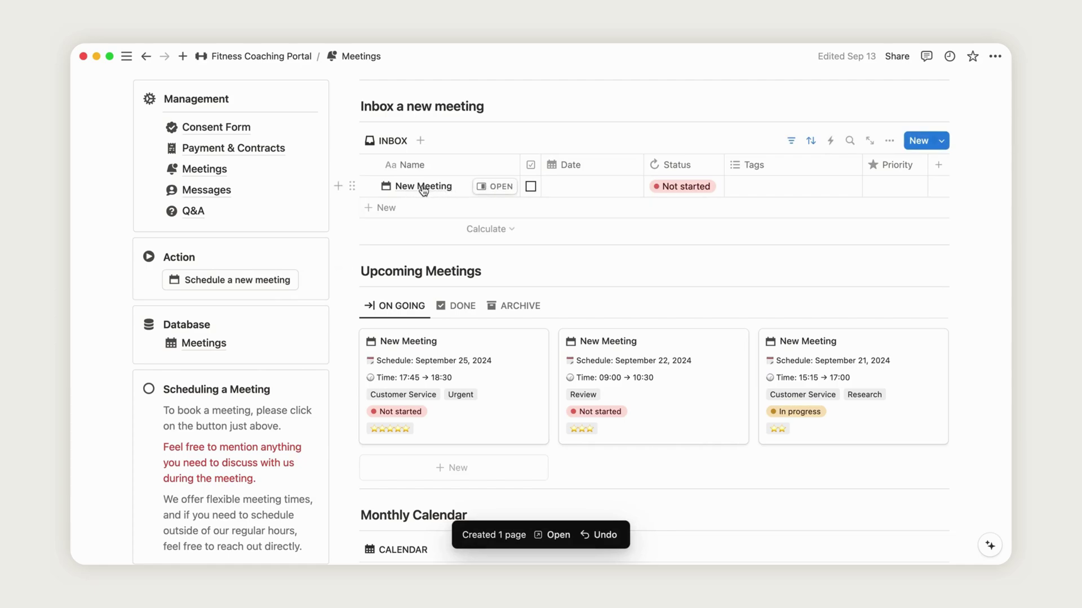
- Set the new meeting's date to September 21, 2024, running from 4:00 PM to 5:30 PM
click(566, 191)
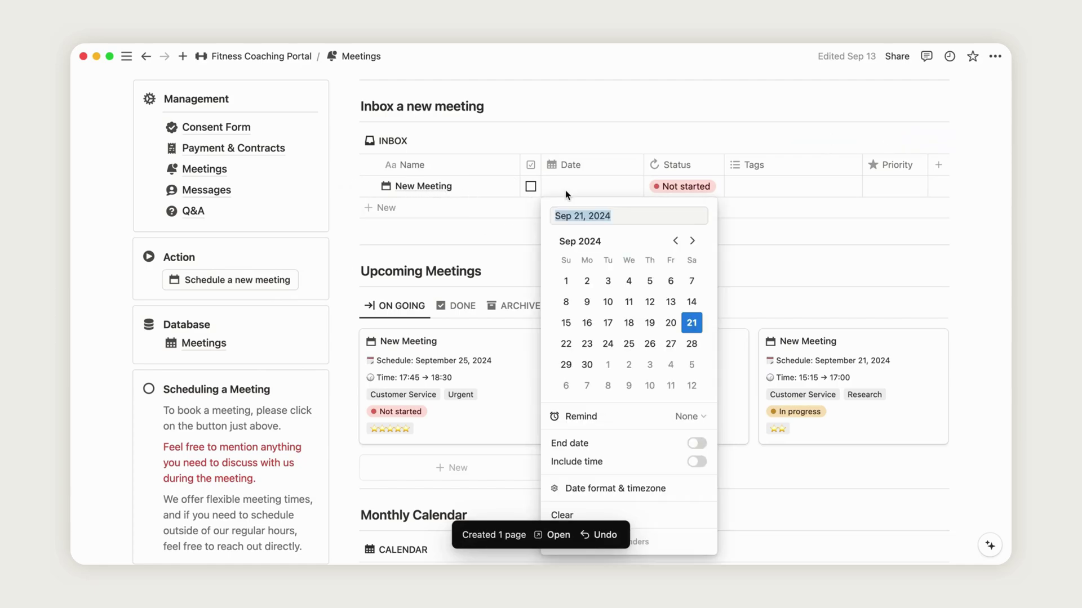
click(696, 443)
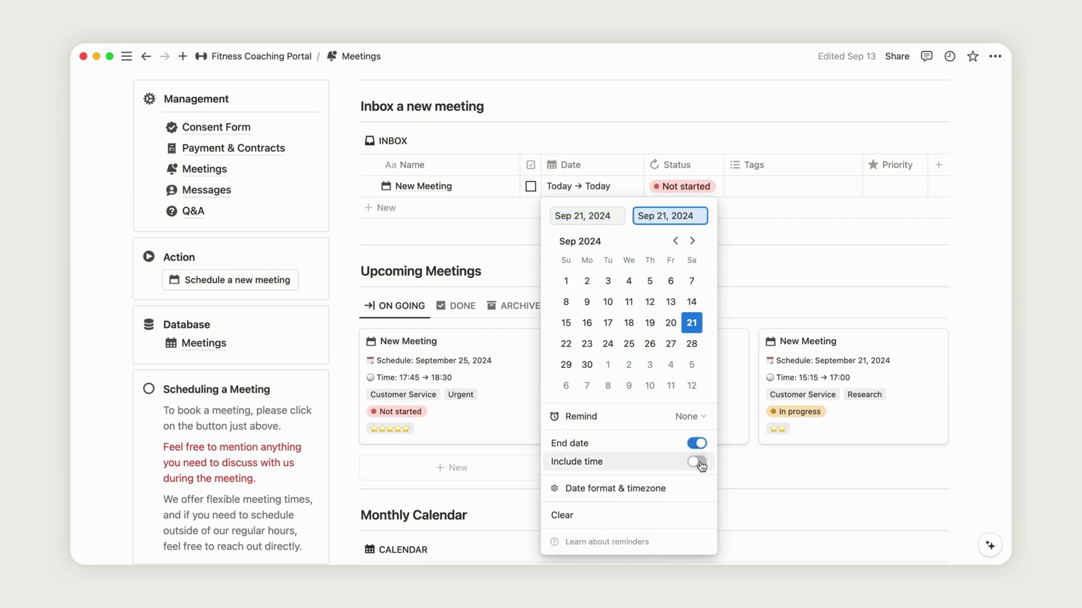
click(697, 462)
click(644, 193)
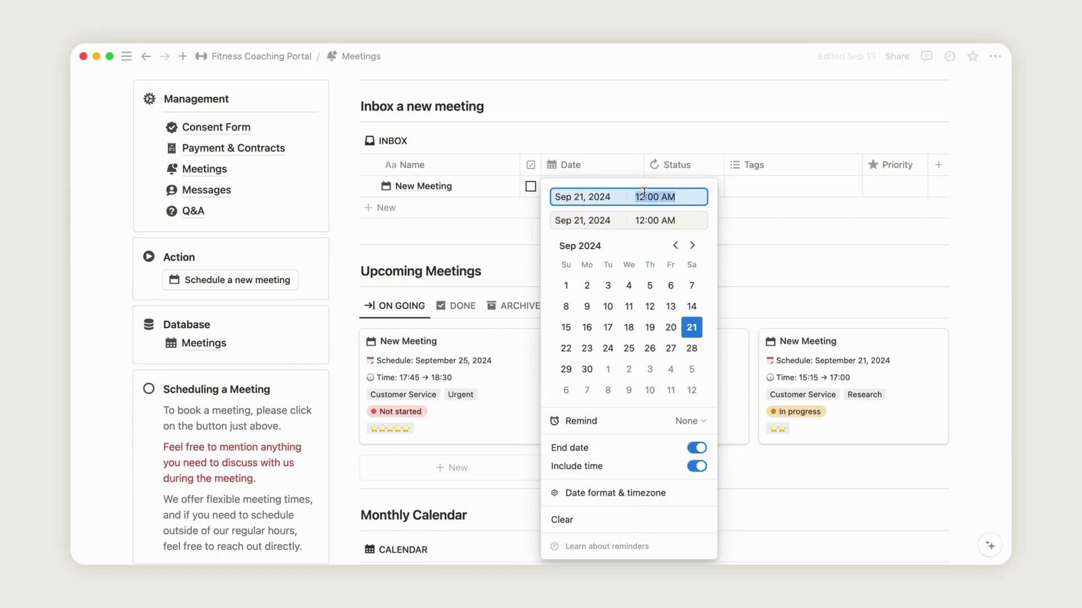
text(4:00)
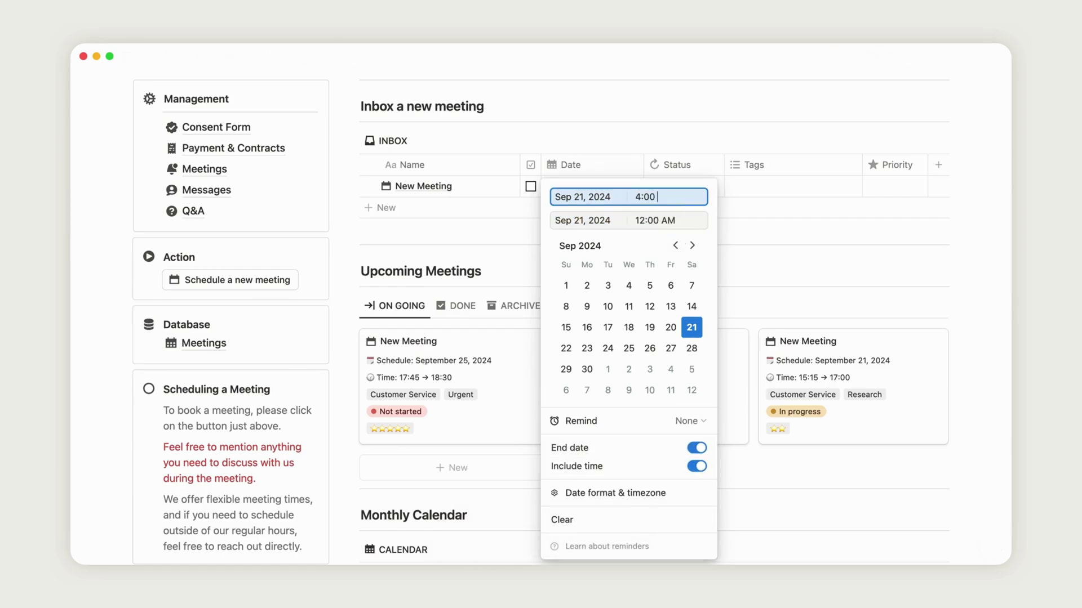
text( PM)
click(652, 220)
text(5)
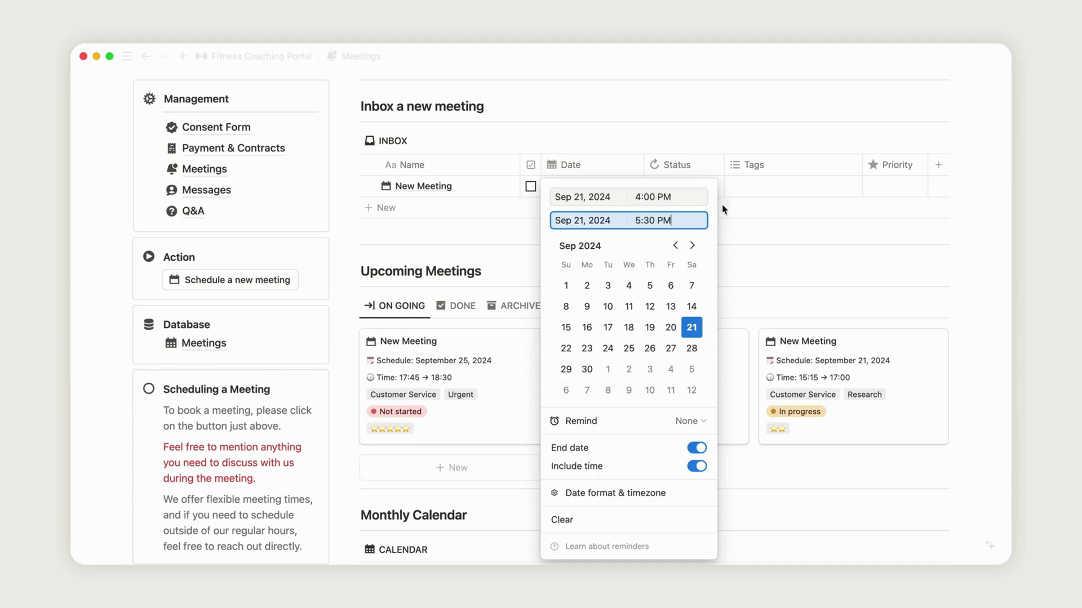
key(Return)
- Tag the new meeting Urgent with five-star priority and check it off in the inbox
click(762, 185)
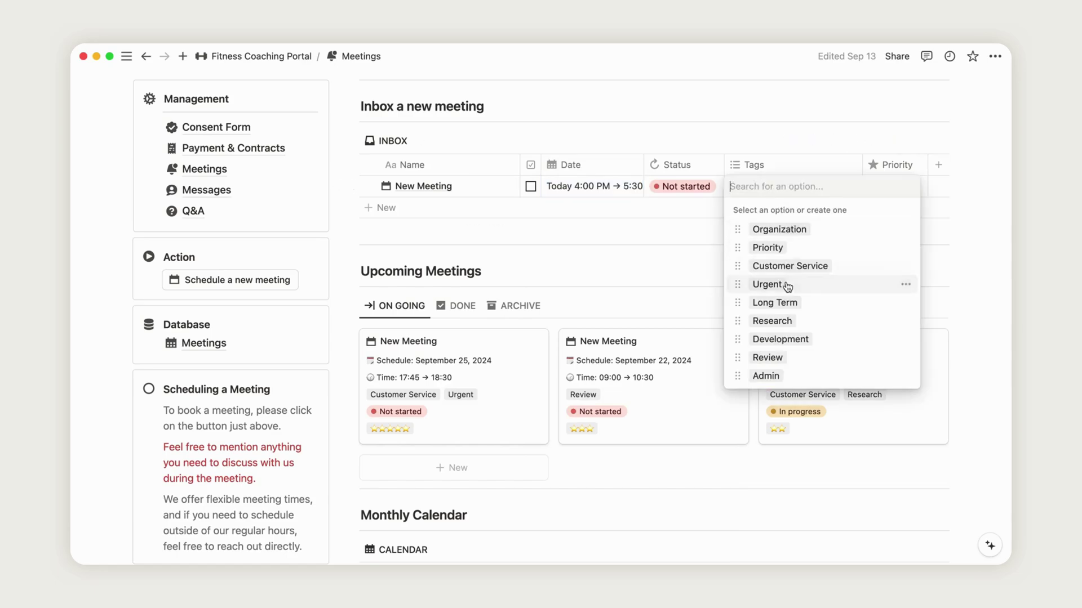
click(787, 290)
click(910, 185)
click(909, 185)
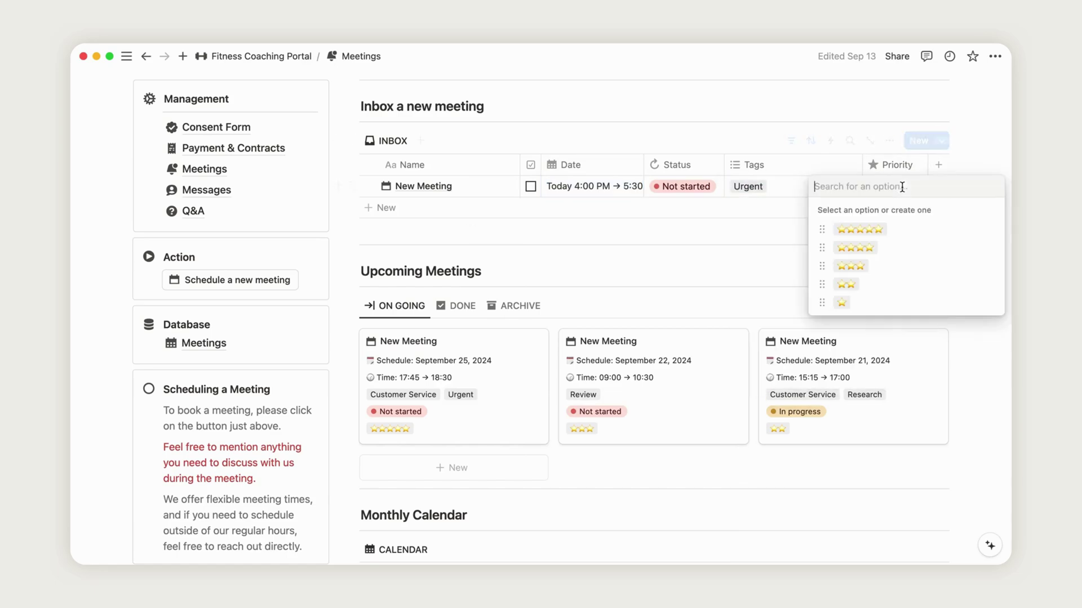
click(886, 233)
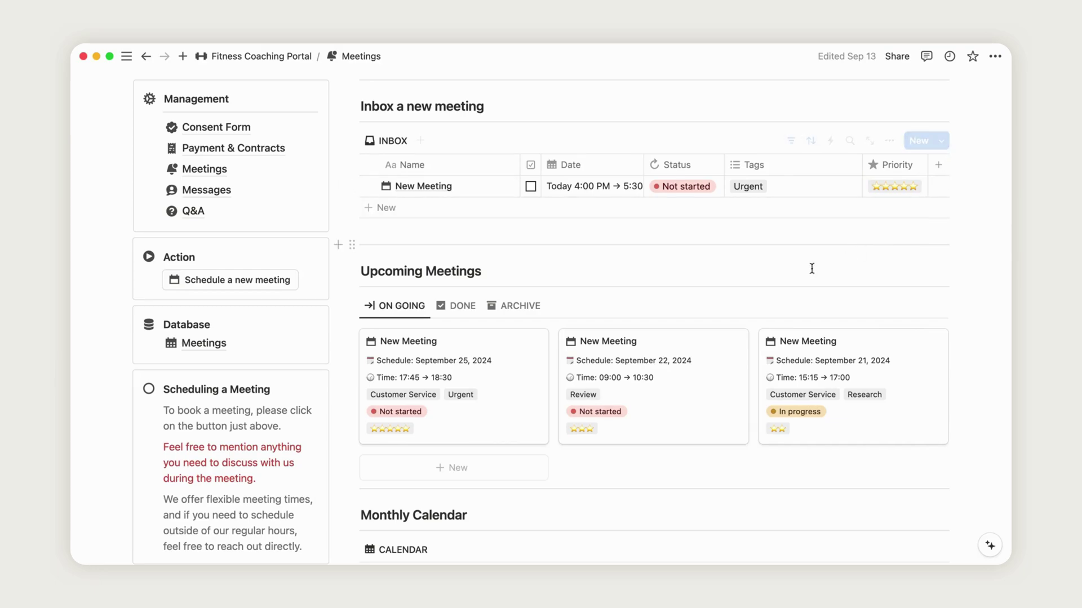
click(531, 187)
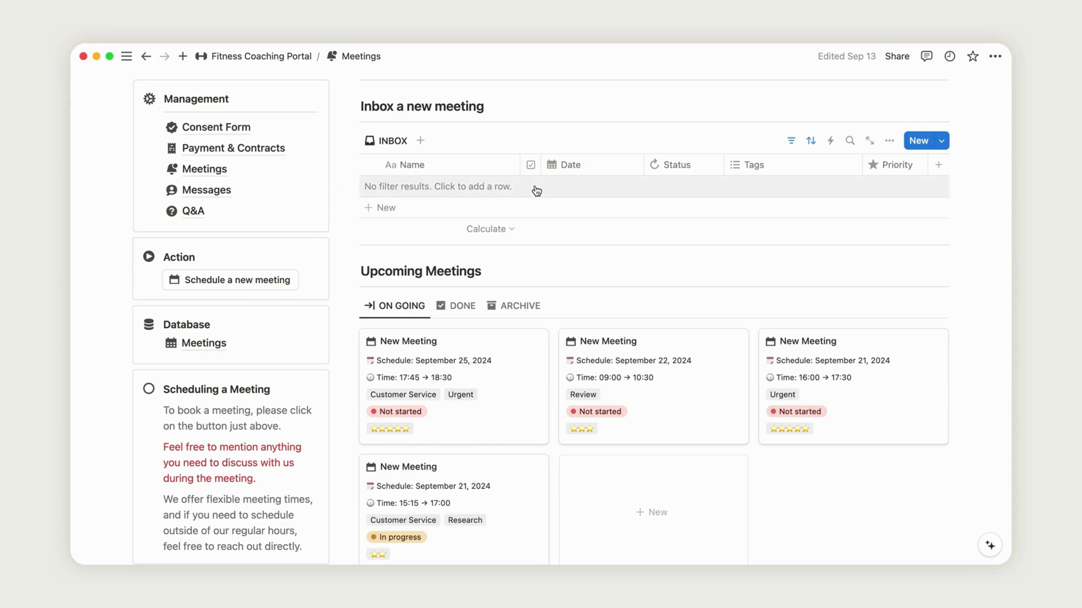
- Set the status of the September 21 meeting at 16:00 → 17:30 to Done and view the completed meetings
scroll(536, 191, down, 5)
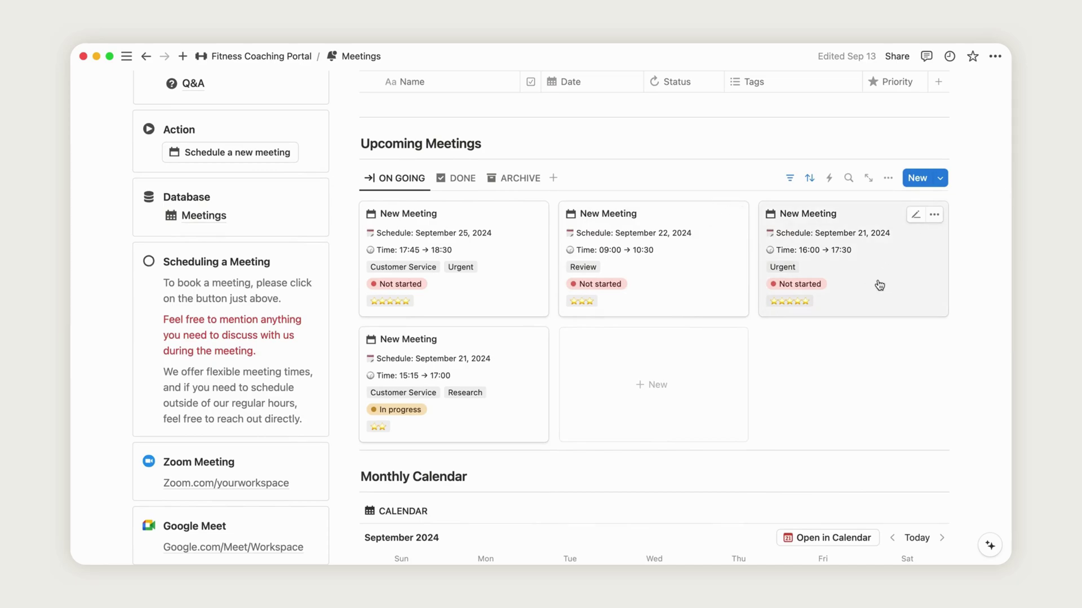
click(815, 283)
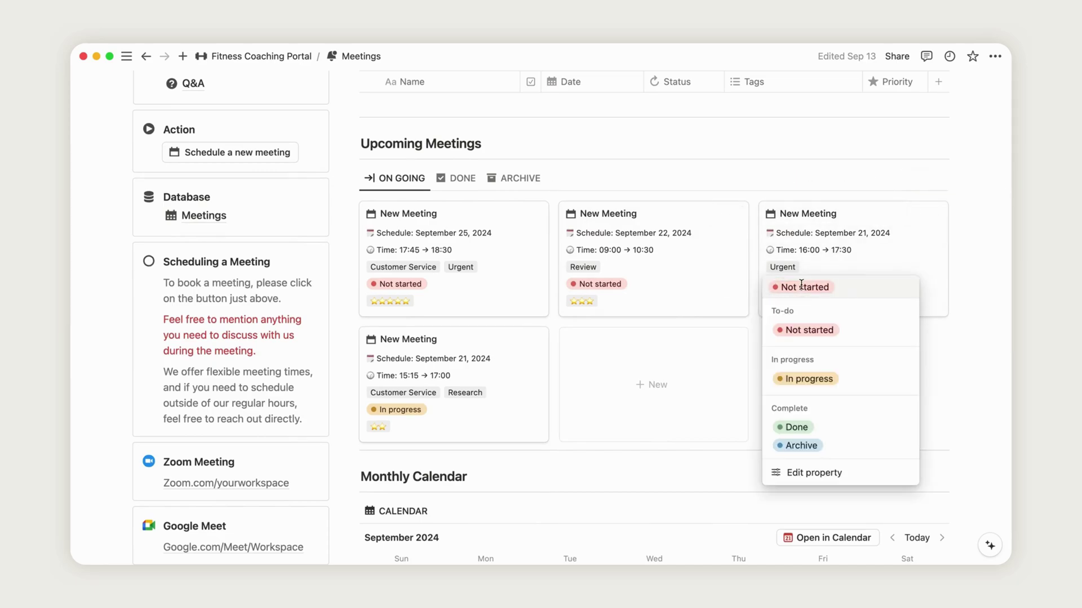
click(806, 428)
click(463, 179)
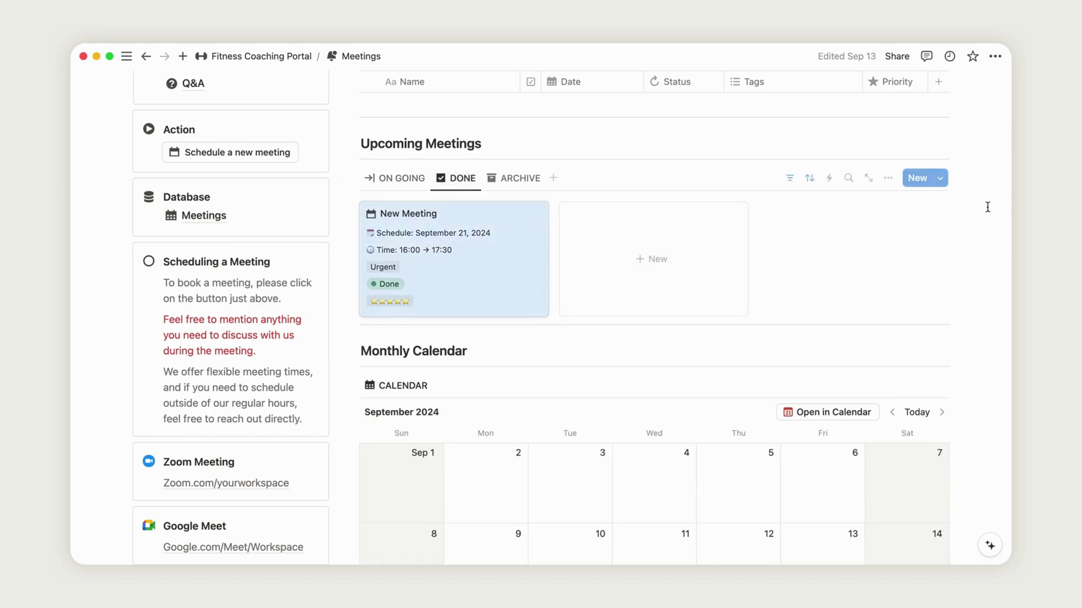
scroll(975, 164, down, 10)
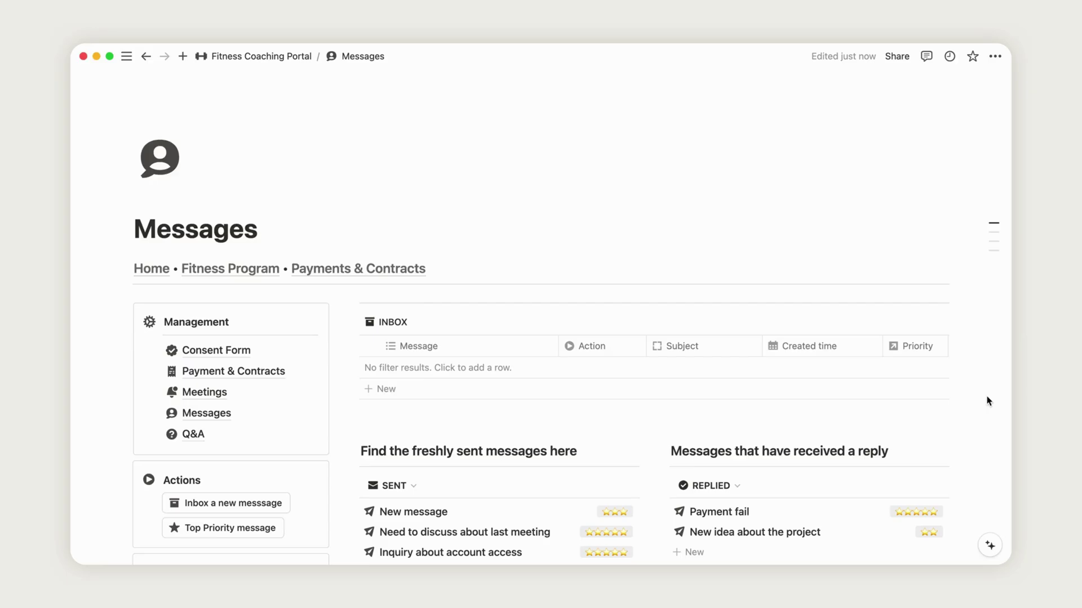
- Review the Messages page and its message overview, switching to the Top Priority view and back to the last messages board
scroll(986, 401, down, 7)
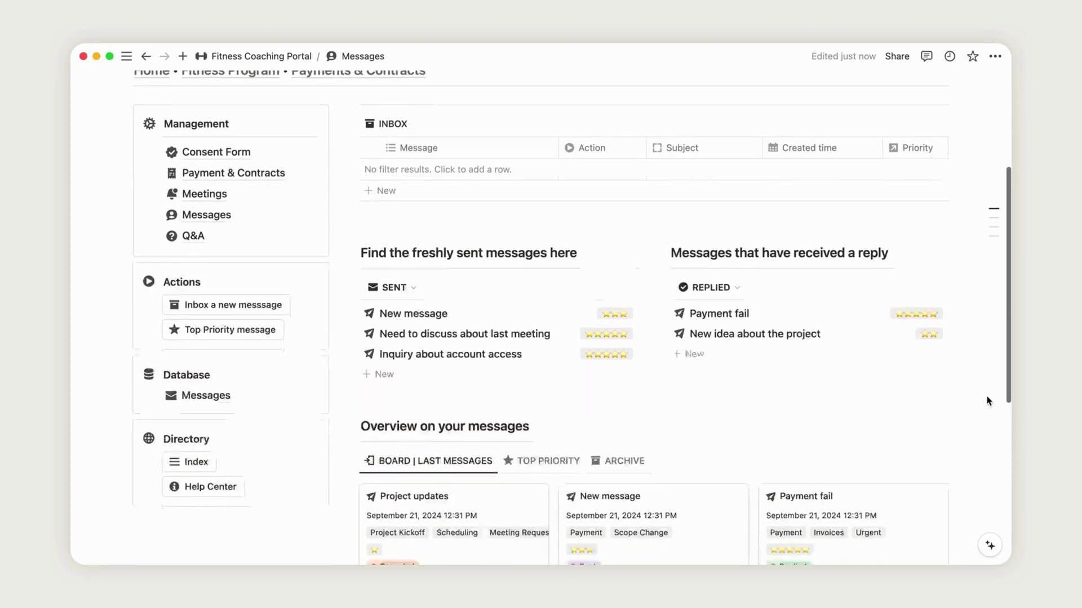
scroll(987, 401, down, 2)
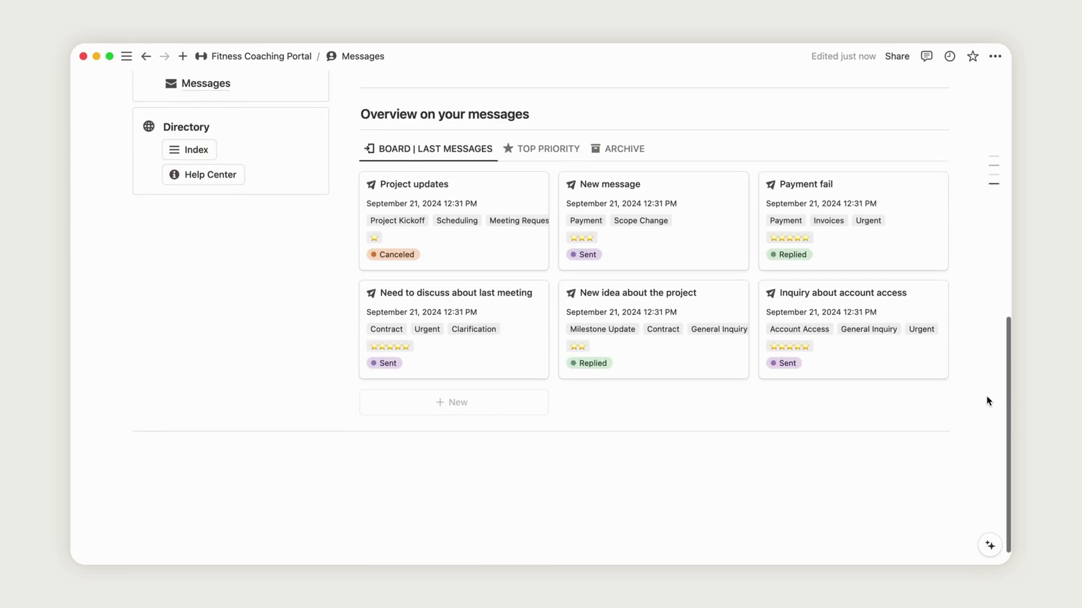
click(550, 154)
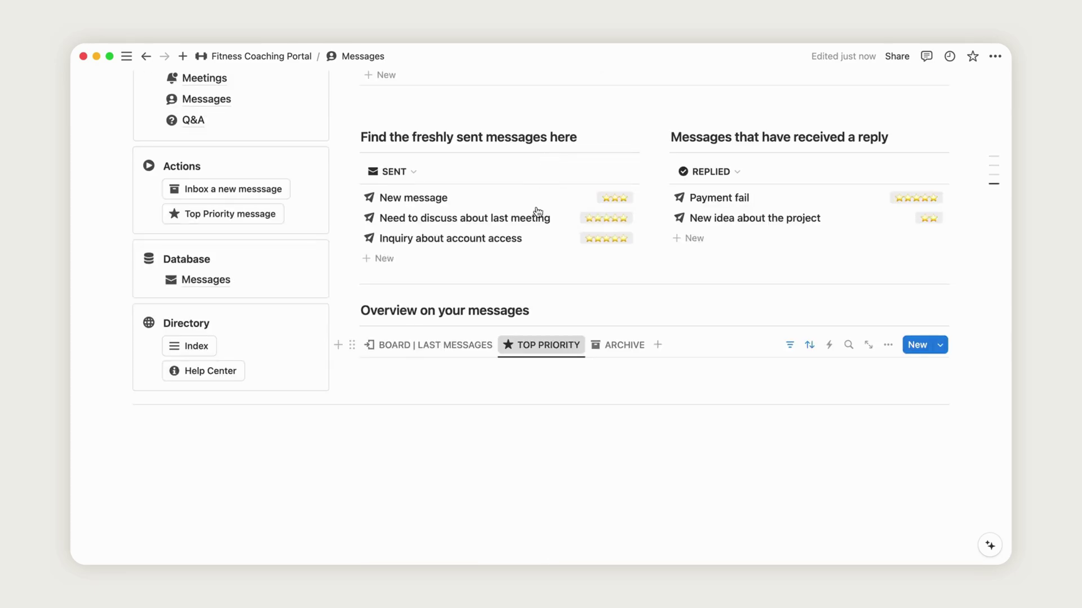
click(453, 237)
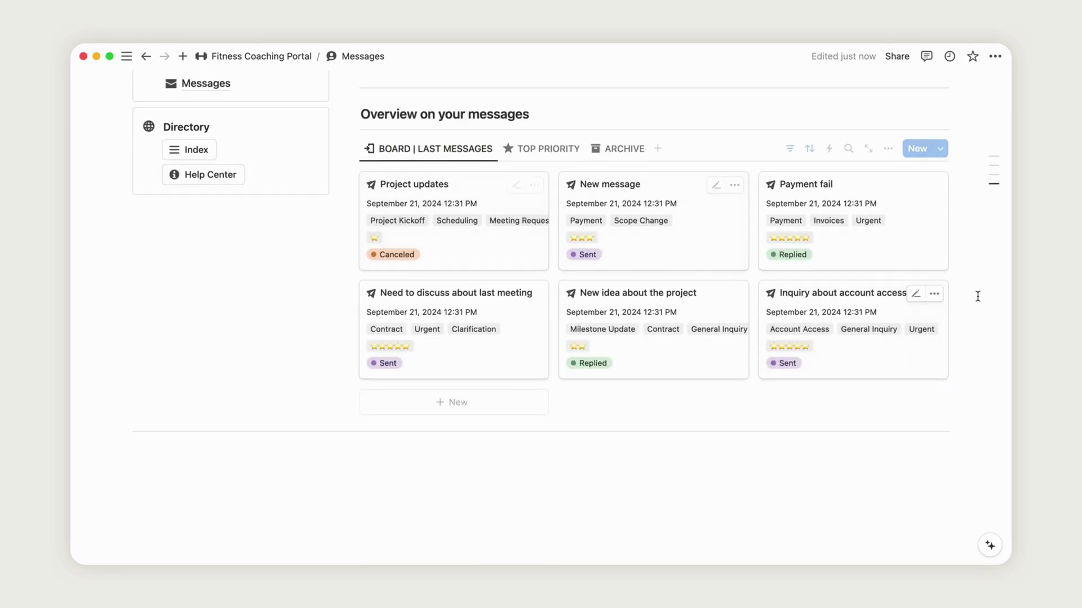
- Create a new message in the Messages inbox and title it "I need help"
scroll(977, 296, up, 5)
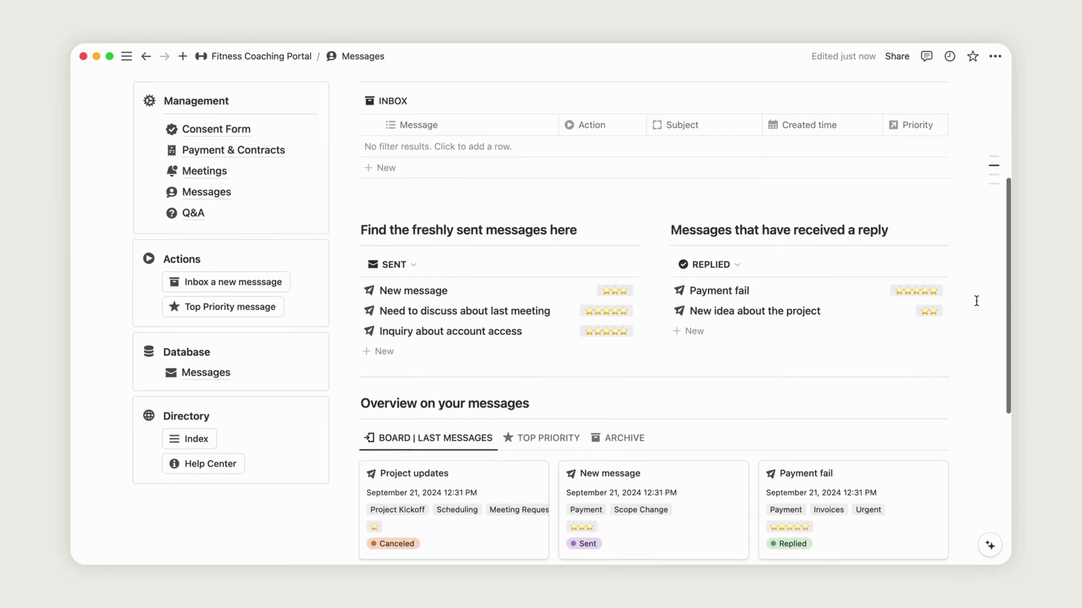
click(250, 283)
click(463, 145)
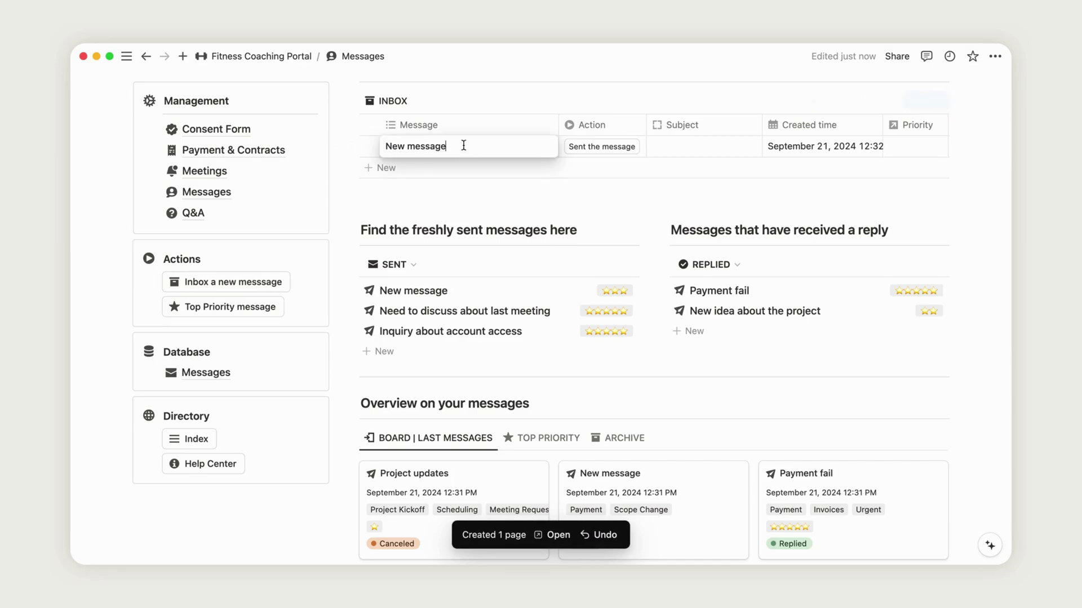
text(I need)
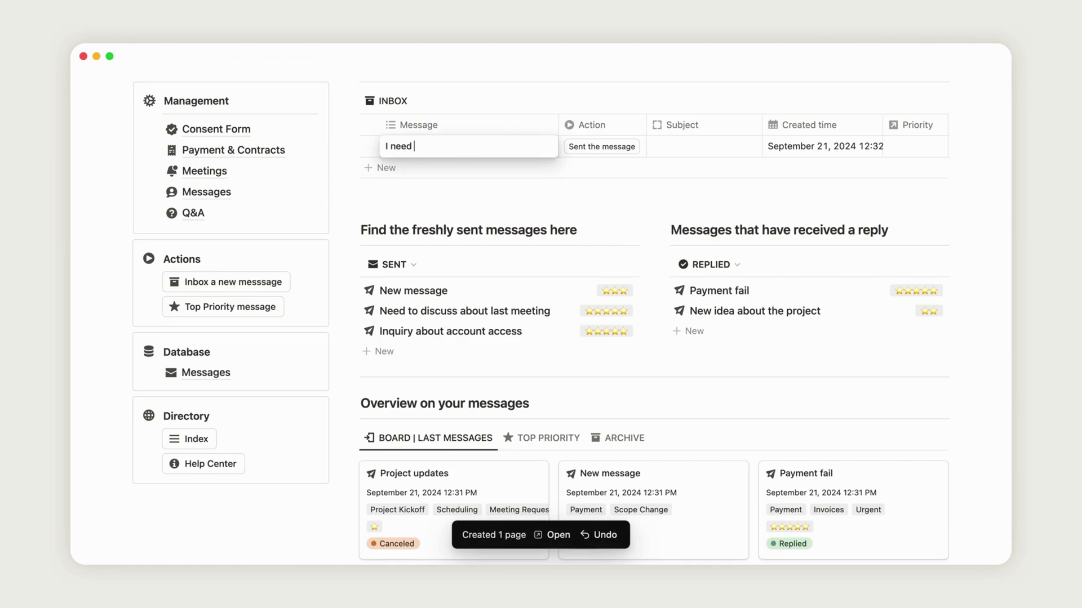
key(BackSpace)
key(BackSpace)
key(BackSpace)
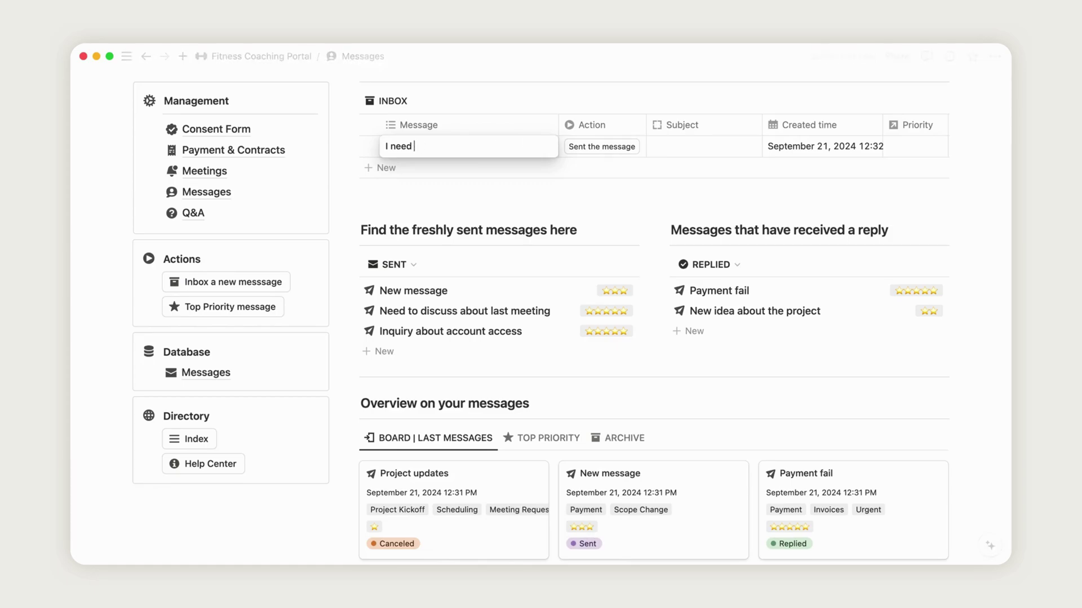
text(help)
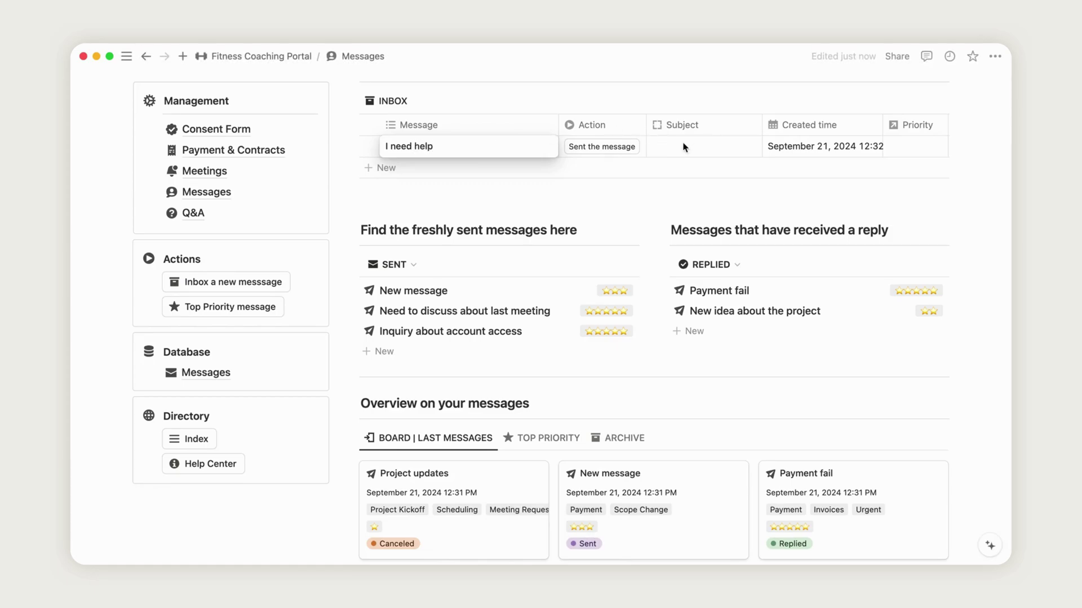
- Set the "I need help" message's subject to Help and priority to five stars, and send it
click(684, 148)
click(684, 148)
click(685, 190)
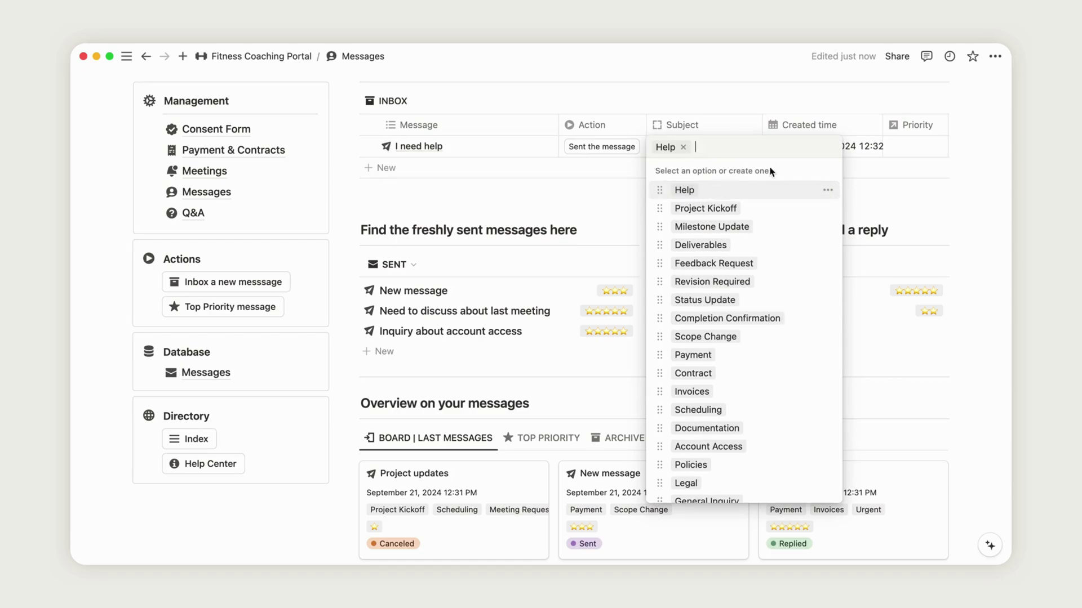
click(918, 143)
click(918, 145)
click(890, 187)
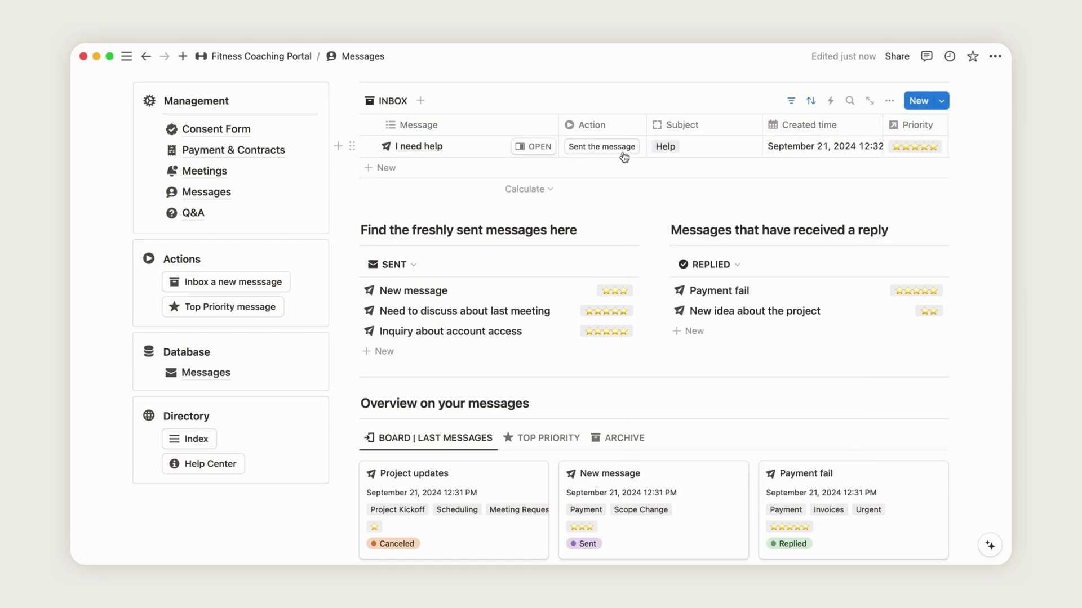
click(601, 147)
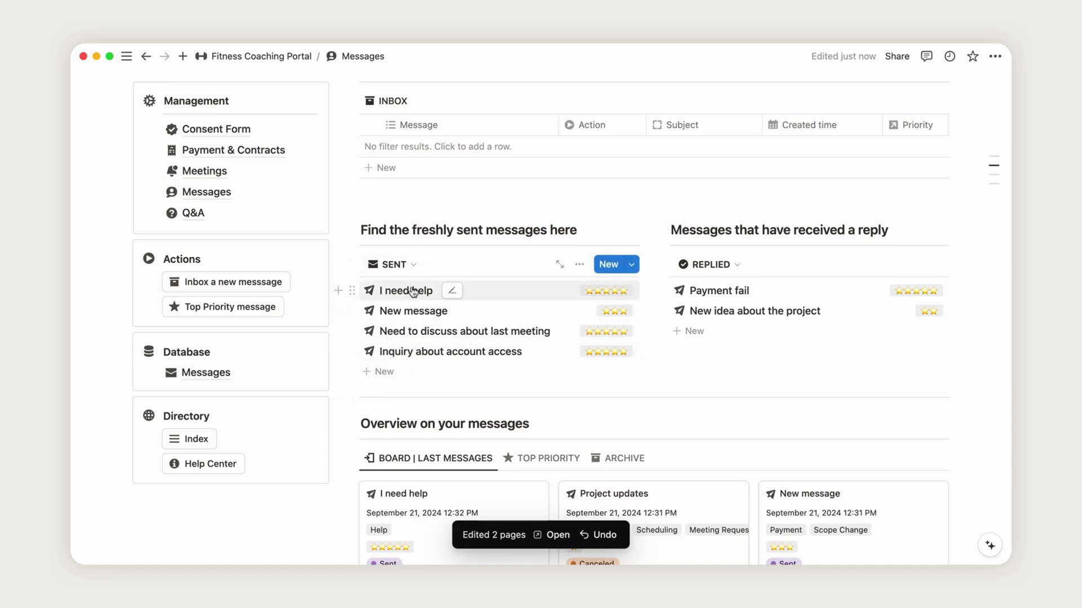
- Open the sent "I need help" message, mark it as Replied and find its card in the messages overview board
click(494, 290)
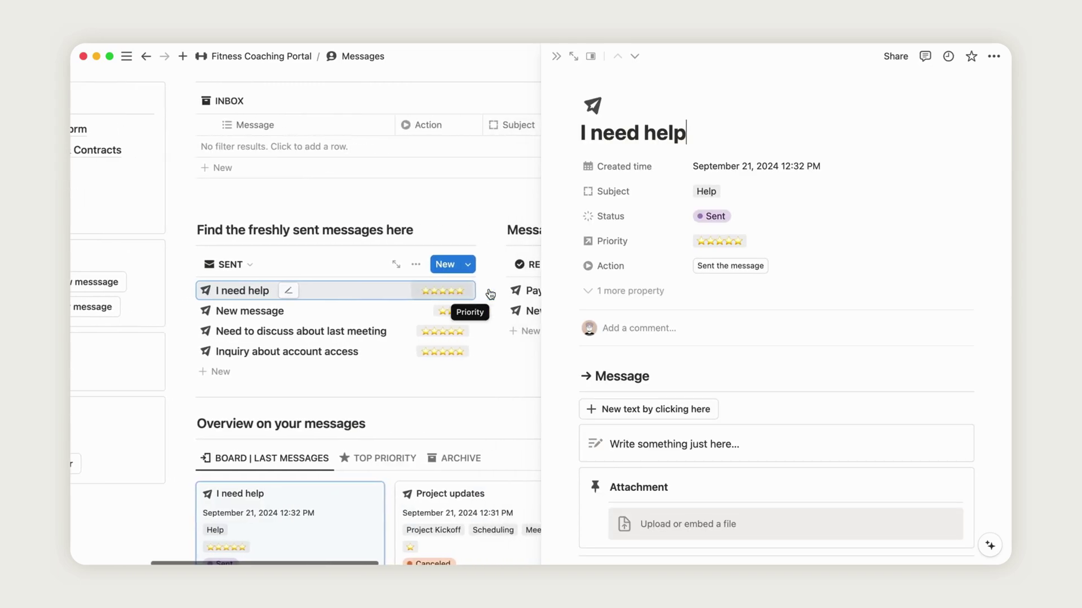
scroll(867, 291, down, 3)
scroll(867, 291, down, 2)
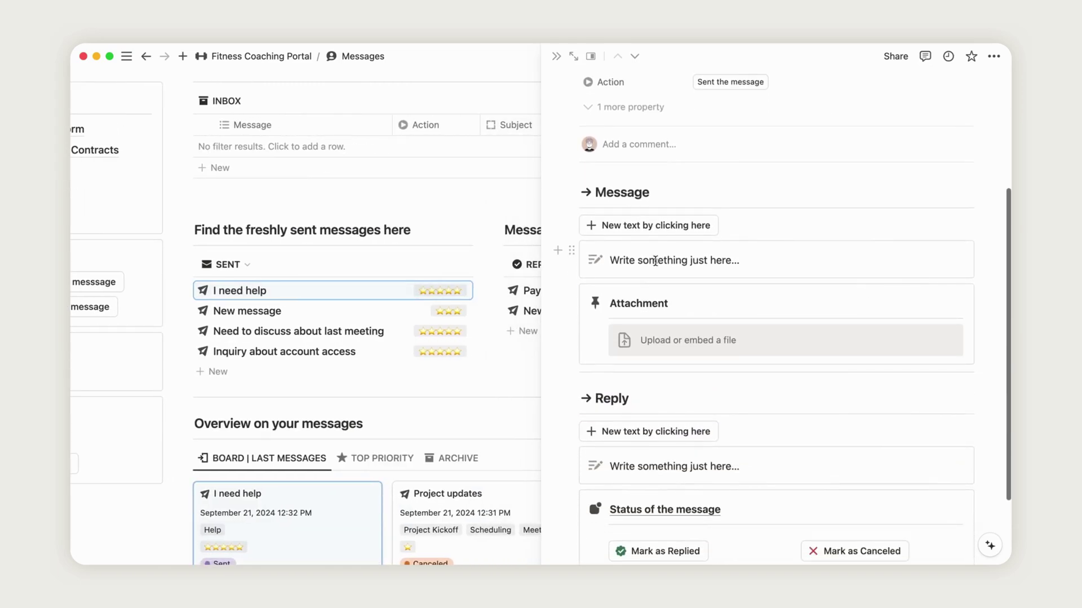
scroll(695, 448, down, 2)
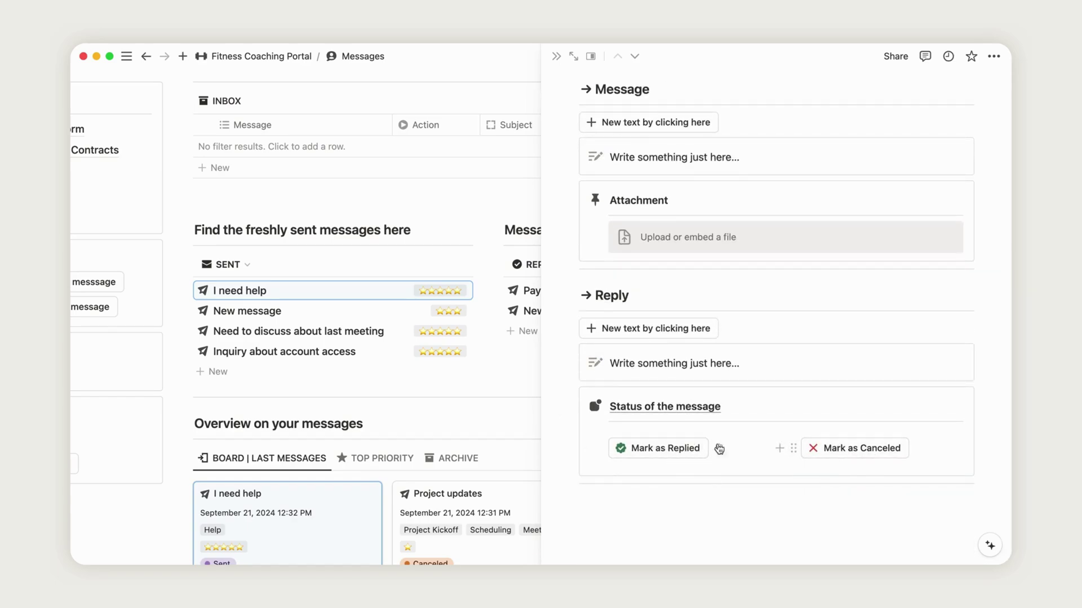
click(684, 450)
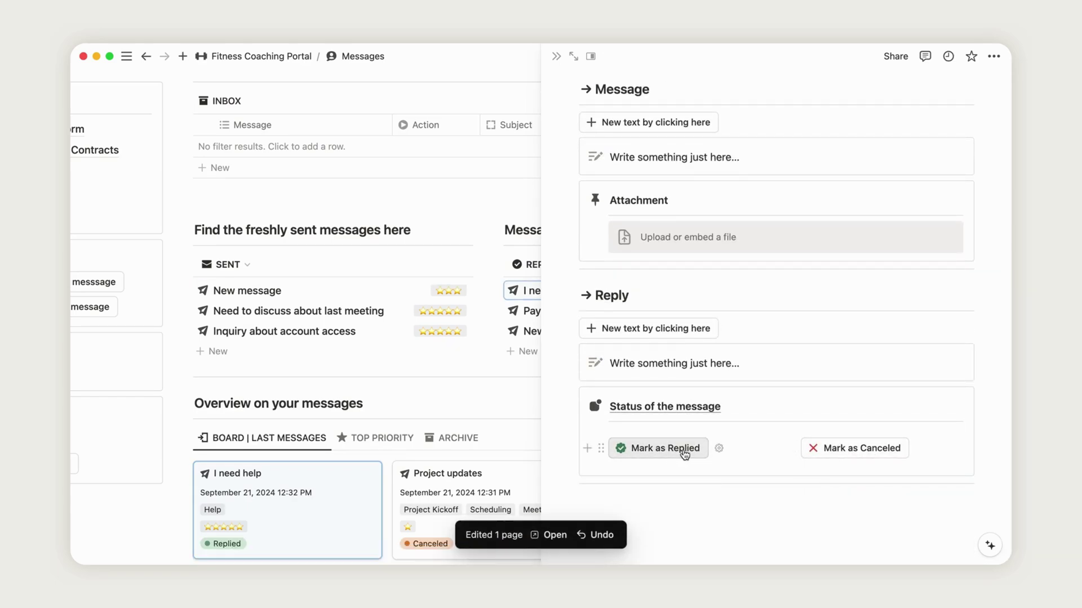
click(560, 59)
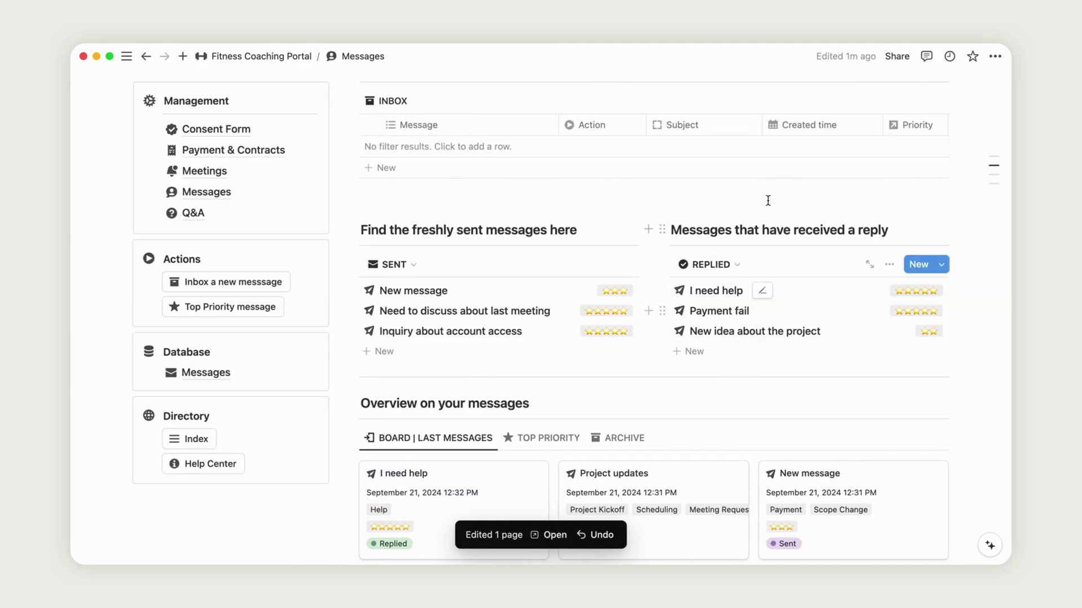
scroll(973, 375, down, 5)
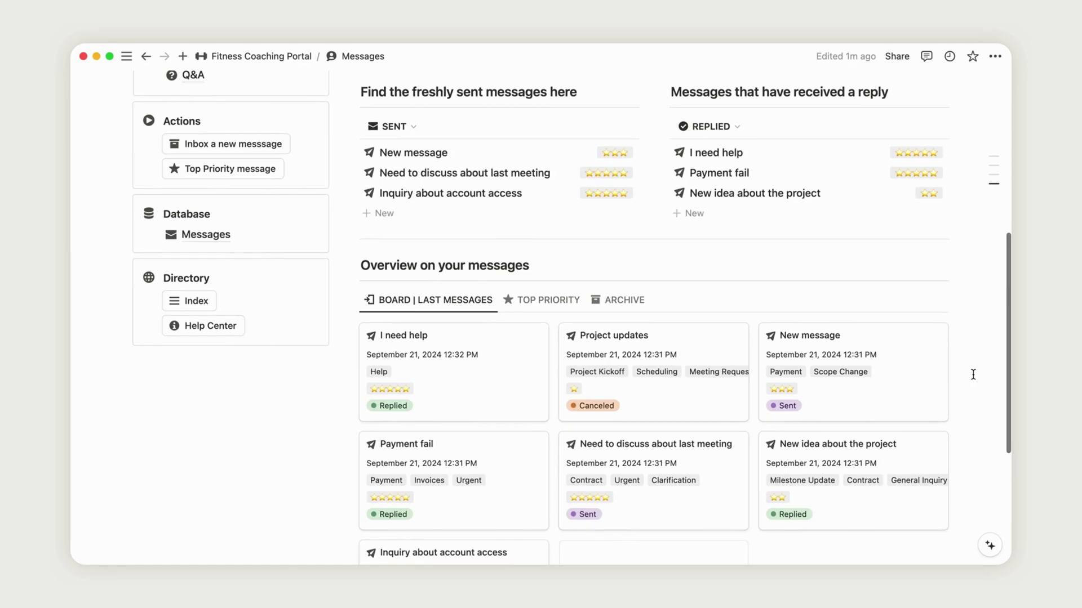
scroll(970, 374, down, 5)
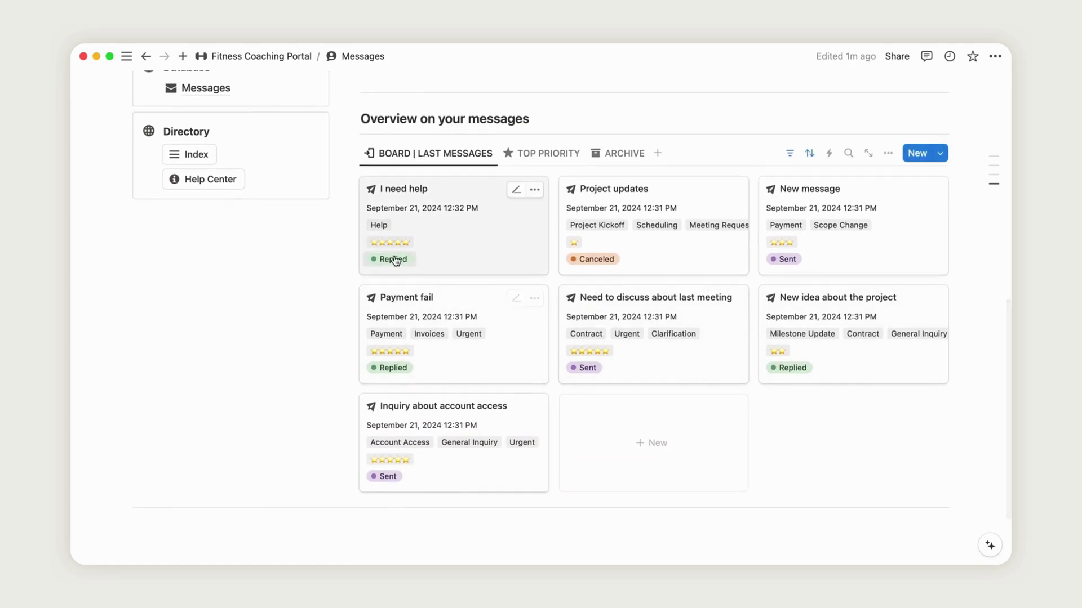